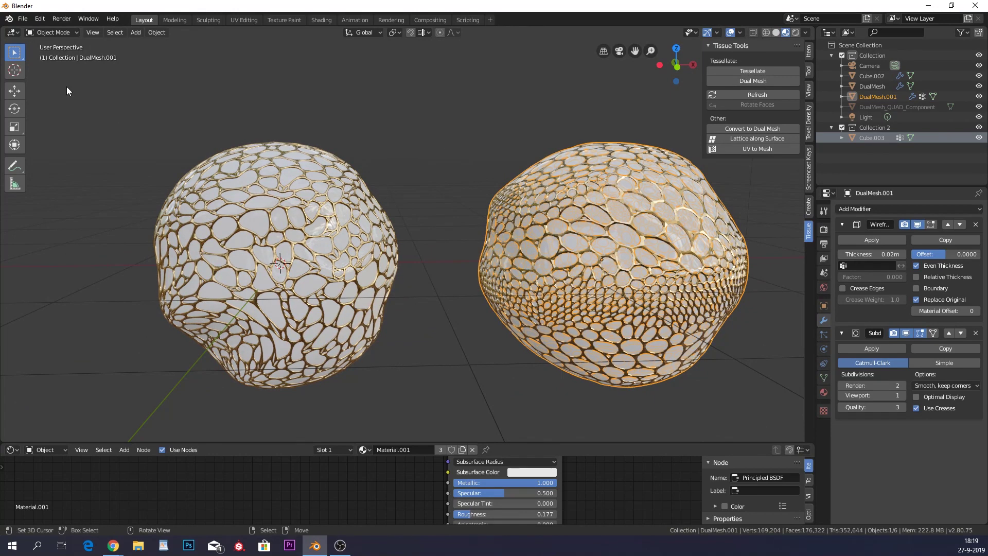
# Open the Preferences and search the add-ons for "tiss" to check that Mesh: Tissue is enabled.
pyautogui.click(43, 24)
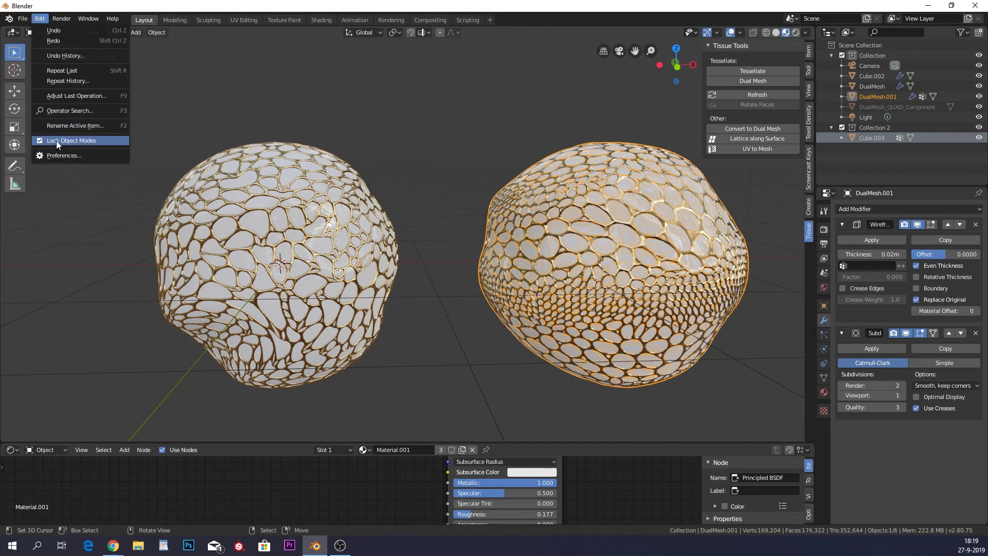
pyautogui.click(62, 156)
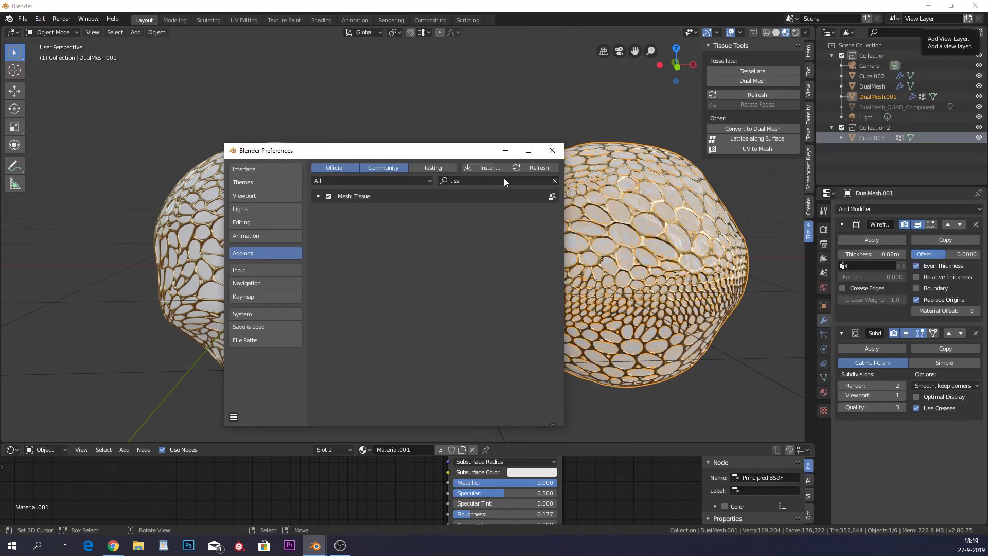
pyautogui.click(453, 180)
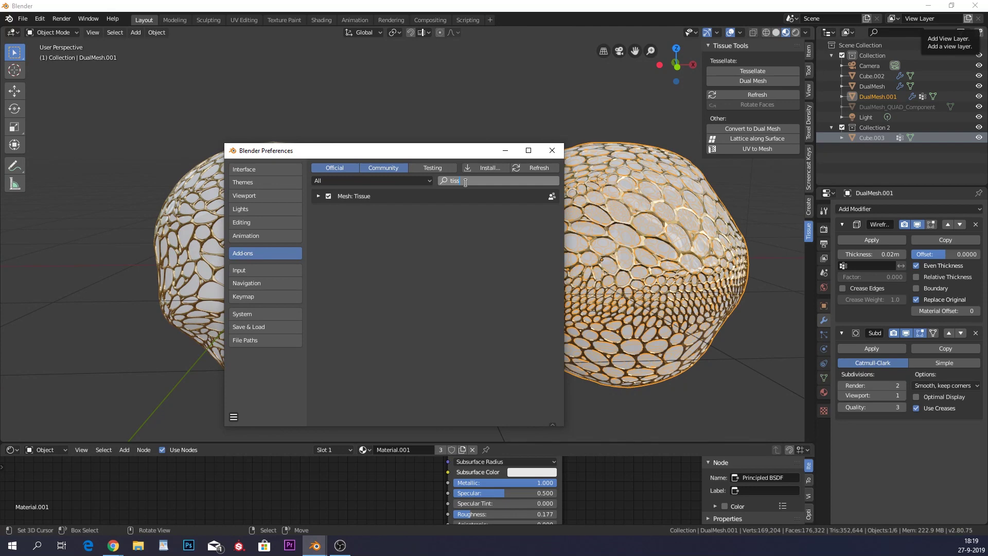
pyautogui.write('tiss')
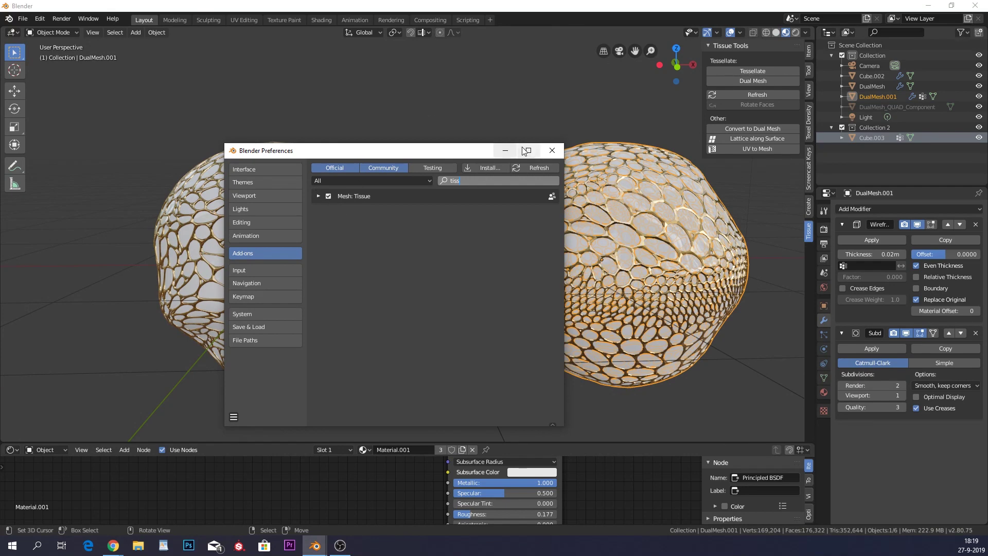
pyautogui.click(553, 151)
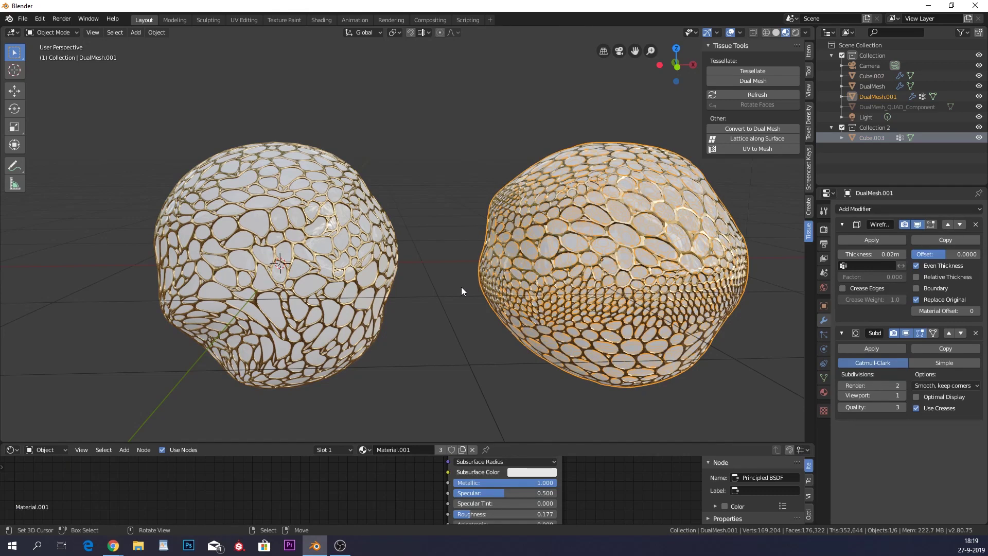
# Examine the two finished cell-pattern spheres from several angles and compare the distribution of their cells.
pyautogui.moveTo(462, 291); pyautogui.dragTo(363, 147, button='middle')
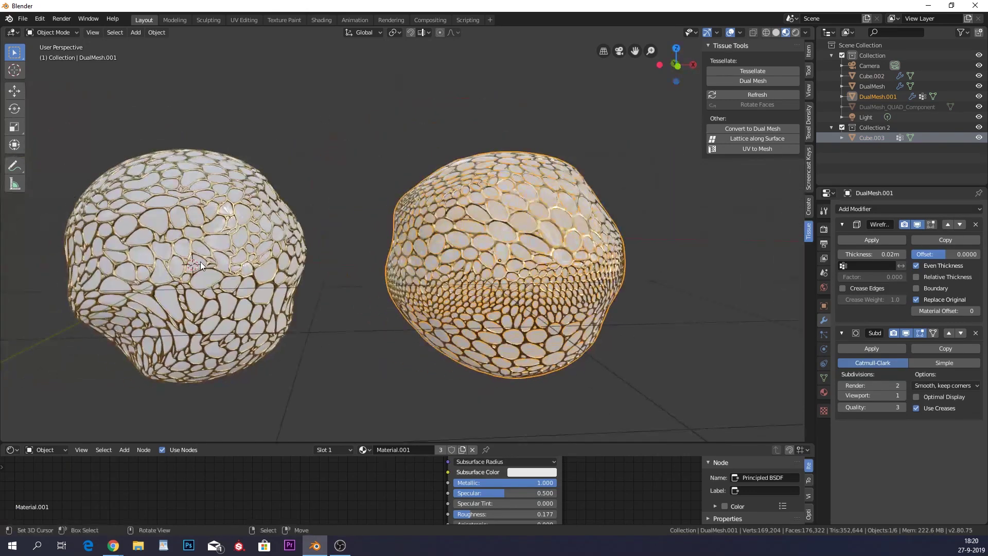
pyautogui.moveTo(507, 286); pyautogui.dragTo(493, 264, button='middle')
pyautogui.click(248, 258)
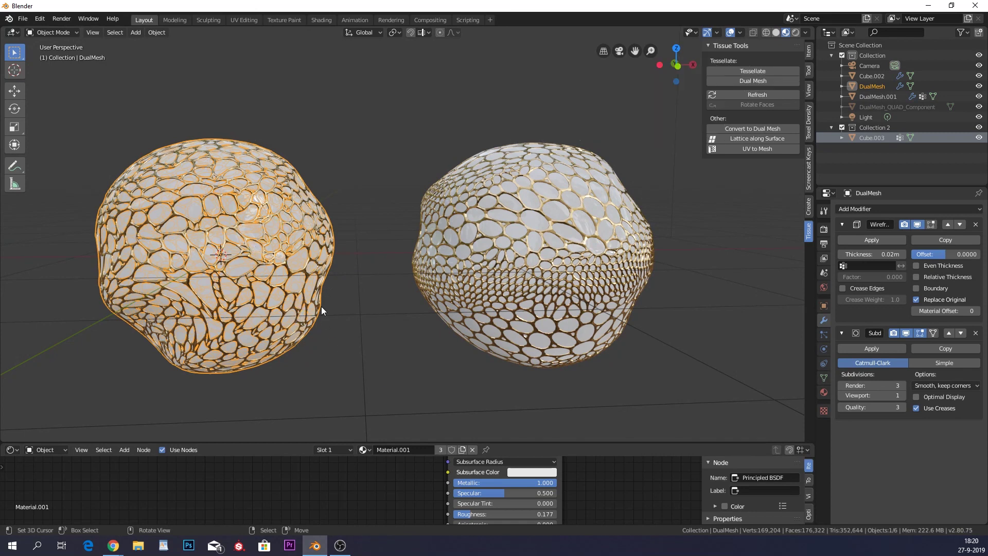
pyautogui.keyDown('shift'); pyautogui.moveTo(538, 292); pyautogui.dragTo(451, 306, button='middle'); pyautogui.keyUp('shift')
pyautogui.scroll(2, 456, 289)
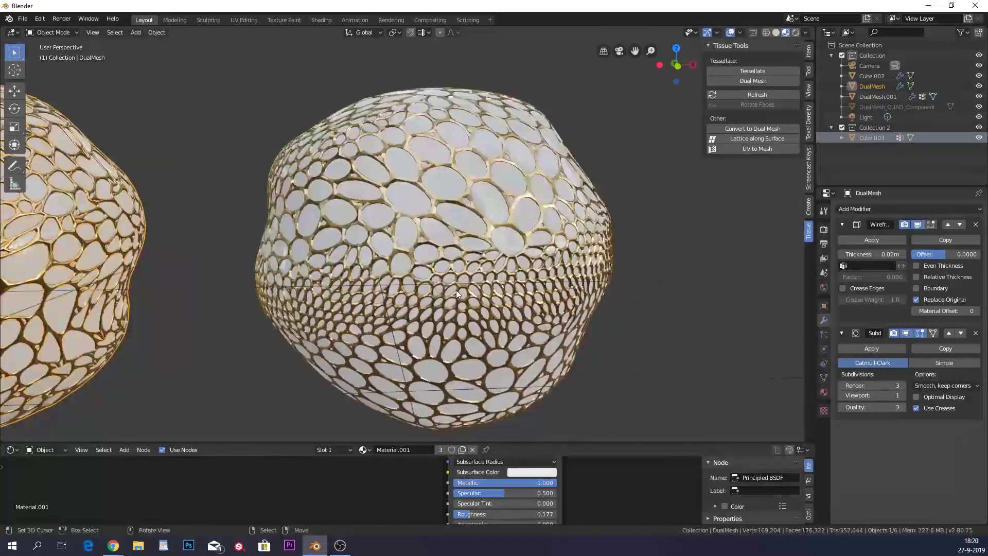
pyautogui.click(456, 288)
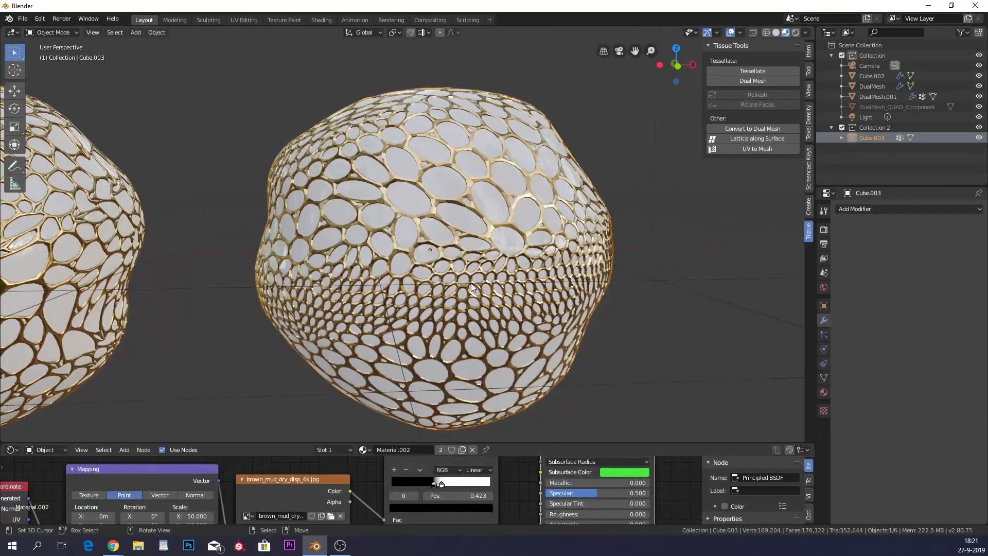
pyautogui.scroll(-5, 455, 309)
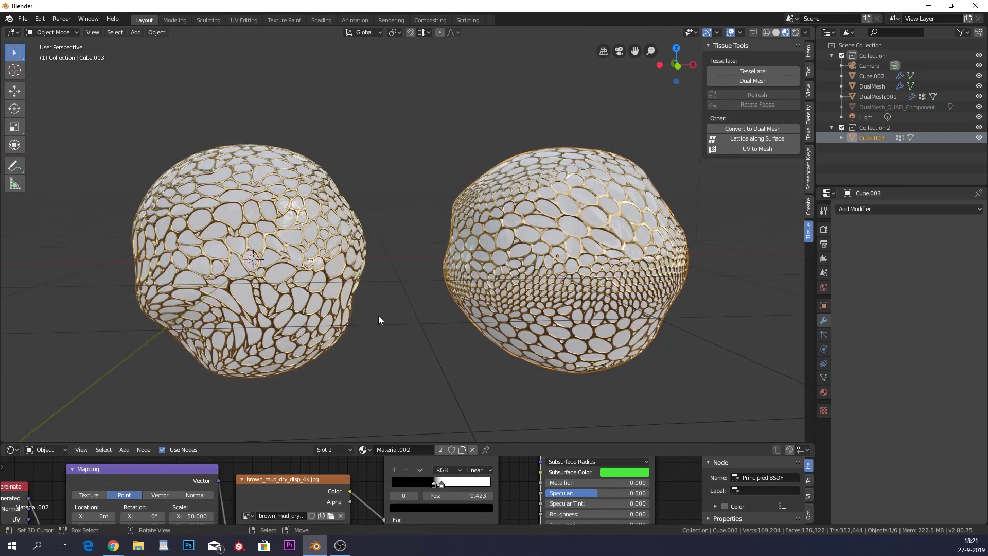
pyautogui.moveTo(398, 311); pyautogui.dragTo(425, 299, button='middle')
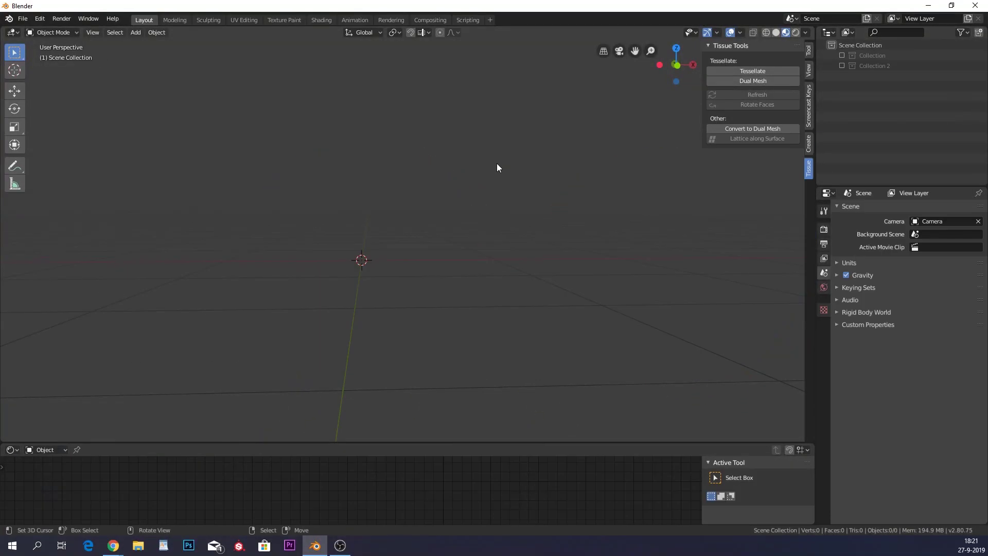
# Add a cube to the empty scene and give it a Subdivision Surface modifier with viewport level 3.
pyautogui.hotkey('shift', 'a')
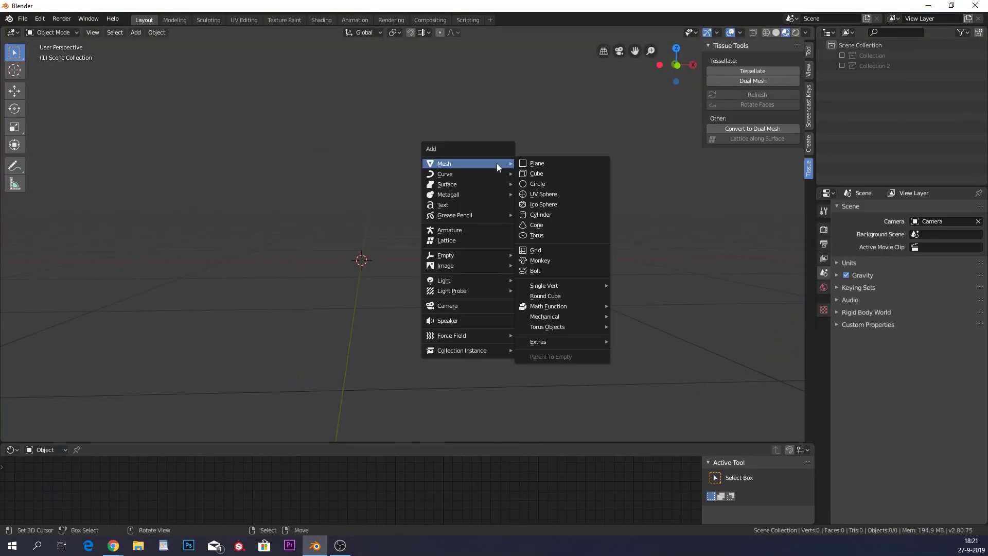
pyautogui.click(520, 175)
pyautogui.scroll(-4, 529, 252)
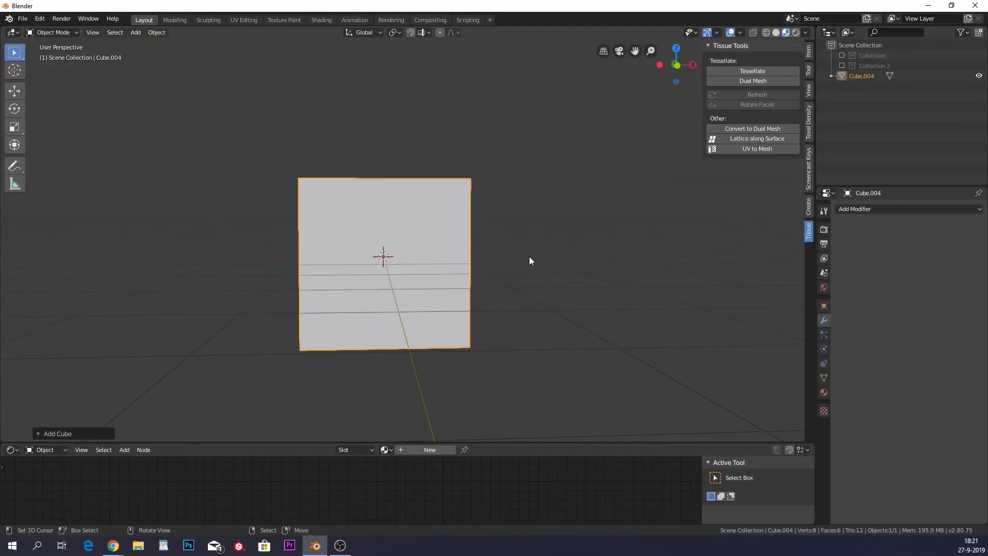
pyautogui.click(865, 209)
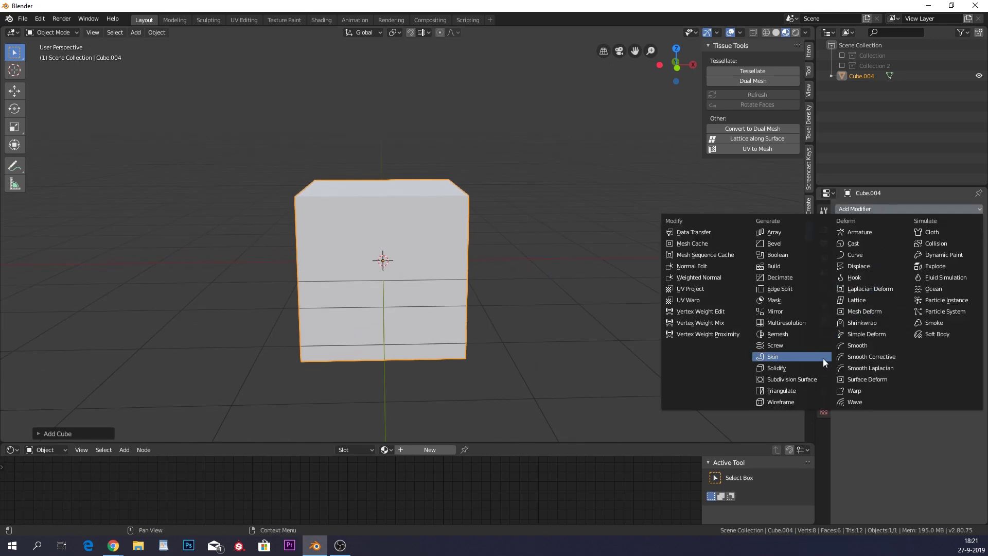
pyautogui.hotkey('ctrl', '3')
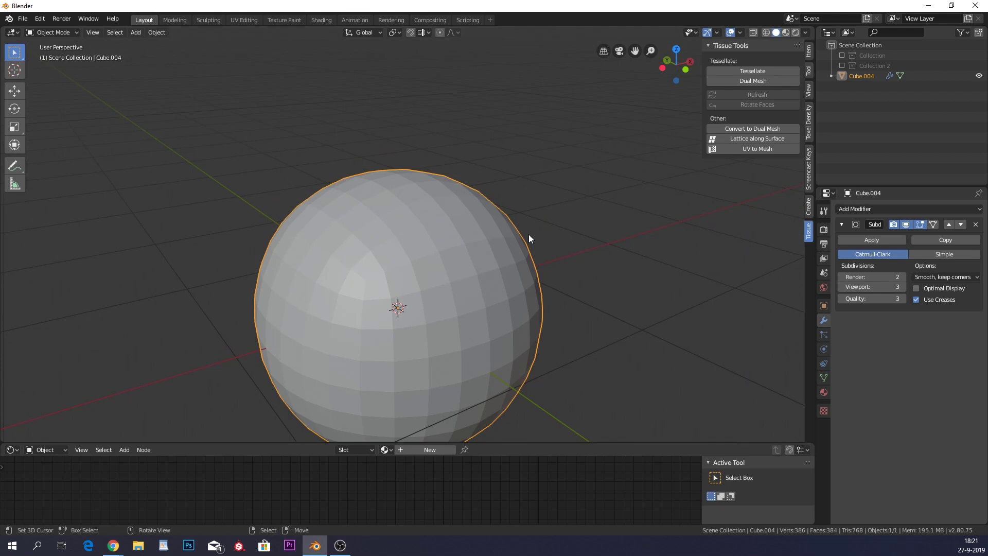
# Turn on the wireframe overlay in the viewport and inspect the subdivided cube's quad faces.
pyautogui.keyDown('shift'); pyautogui.moveTo(529, 234); pyautogui.dragTo(526, 181, button='middle'); pyautogui.keyUp('shift')
pyautogui.scroll(2, 526, 181)
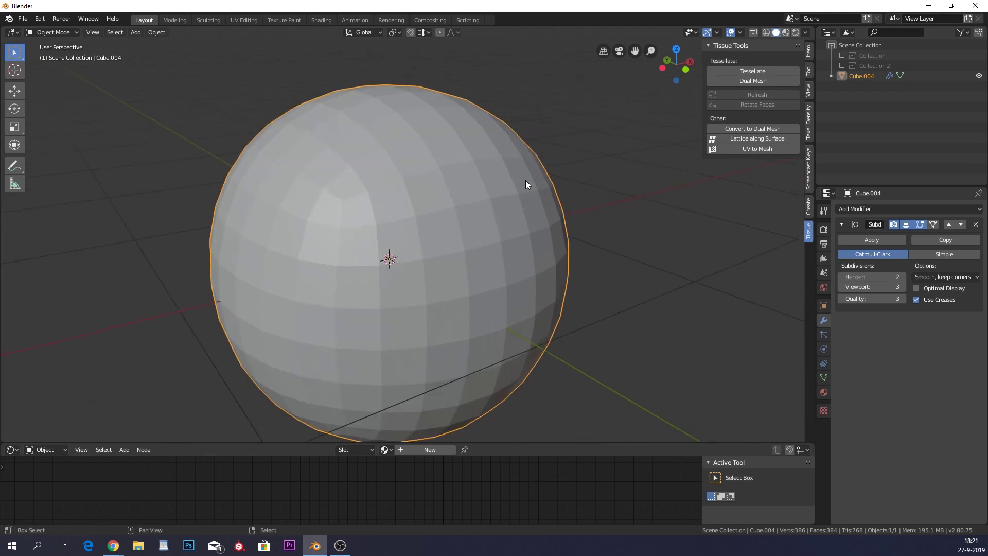
pyautogui.click(739, 33)
pyautogui.click(678, 207)
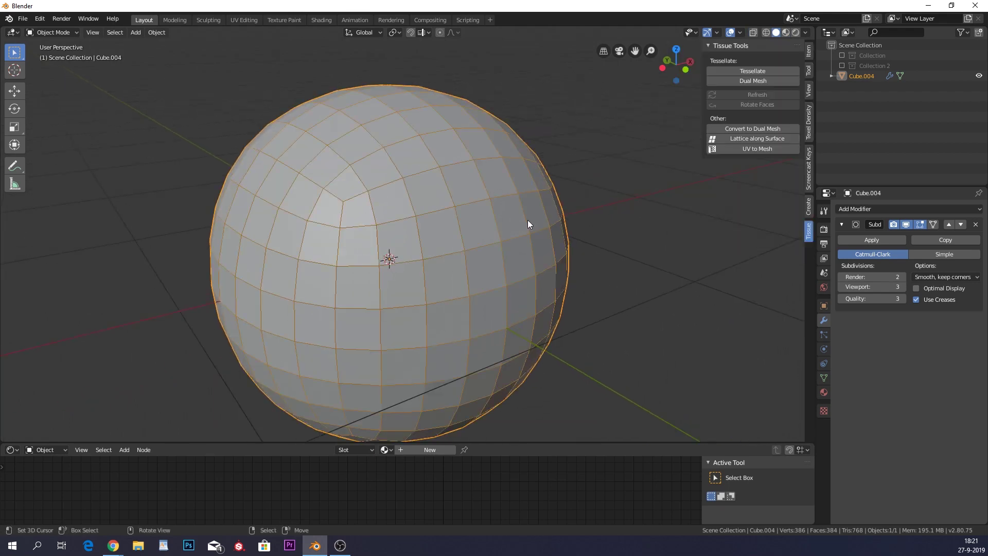
pyautogui.scroll(3, 455, 209)
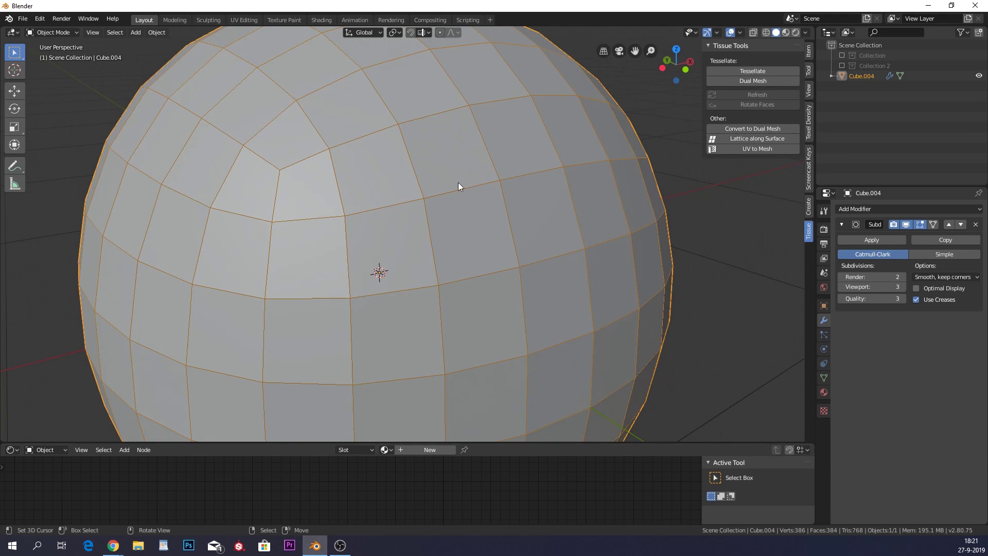
pyautogui.scroll(-5, 463, 252)
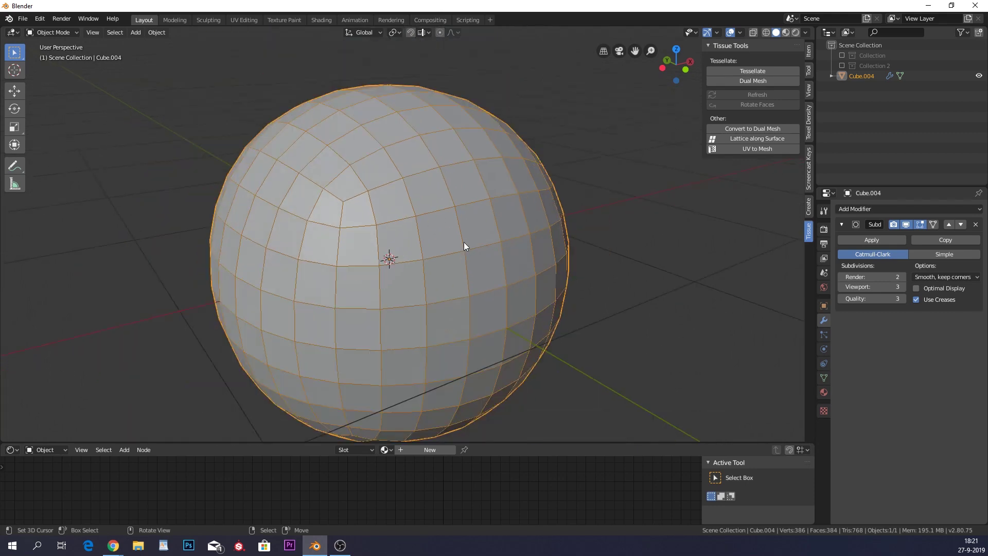
# Add a UV sphere and move it along the X axis so it sits beside the subdivided cube.
pyautogui.moveTo(437, 182); pyautogui.dragTo(407, 186, button='middle')
pyautogui.hotkey('shift', 'a')
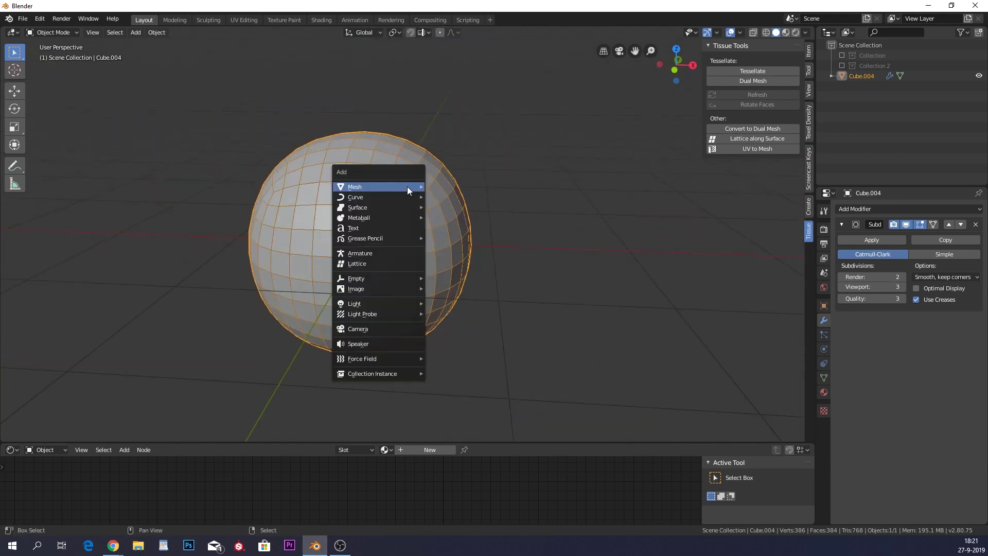
pyautogui.moveTo(407, 186)
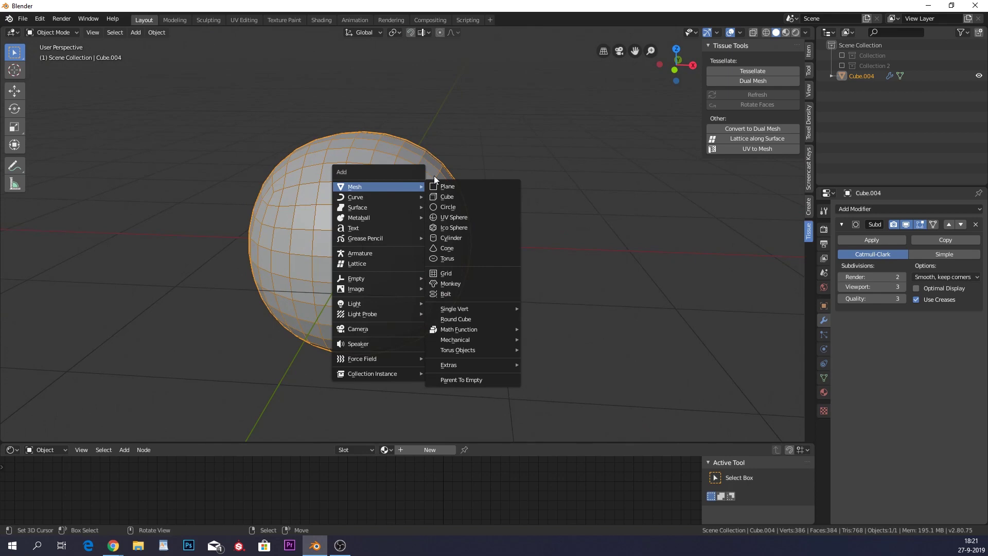
pyautogui.click(468, 216)
pyautogui.press('g')
pyautogui.press('x')
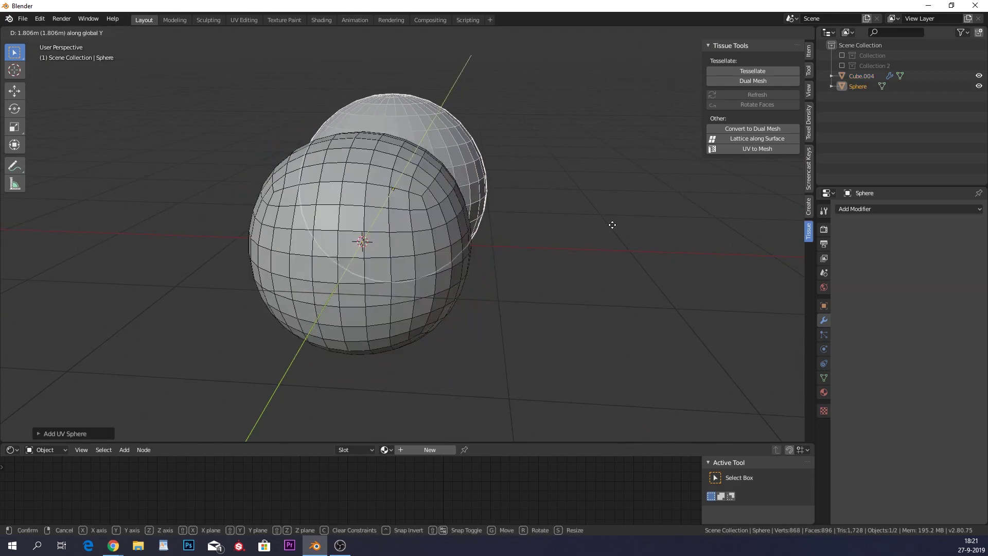
pyautogui.click(626, 190)
pyautogui.moveTo(626, 195); pyautogui.dragTo(531, 229, button='middle')
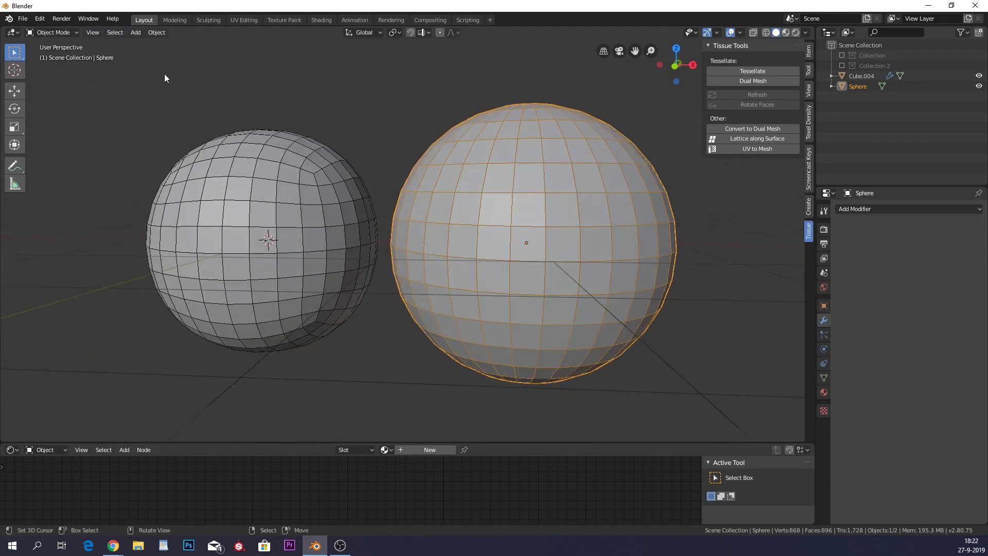
# Compare face sizes on the UV sphere in Edit Mode by selecting one face near its middle and one near its pole.
pyautogui.press('Tab')
pyautogui.click(106, 33)
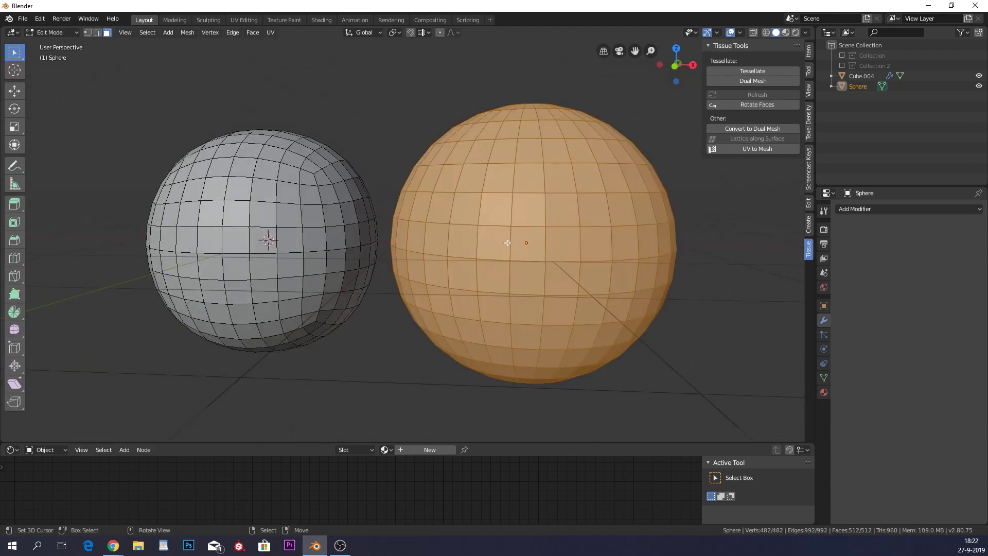
pyautogui.click(508, 242)
pyautogui.moveTo(525, 213); pyautogui.dragTo(527, 202, button='middle')
pyautogui.keyDown('shift'); pyautogui.click(538, 182); pyautogui.keyUp('shift')
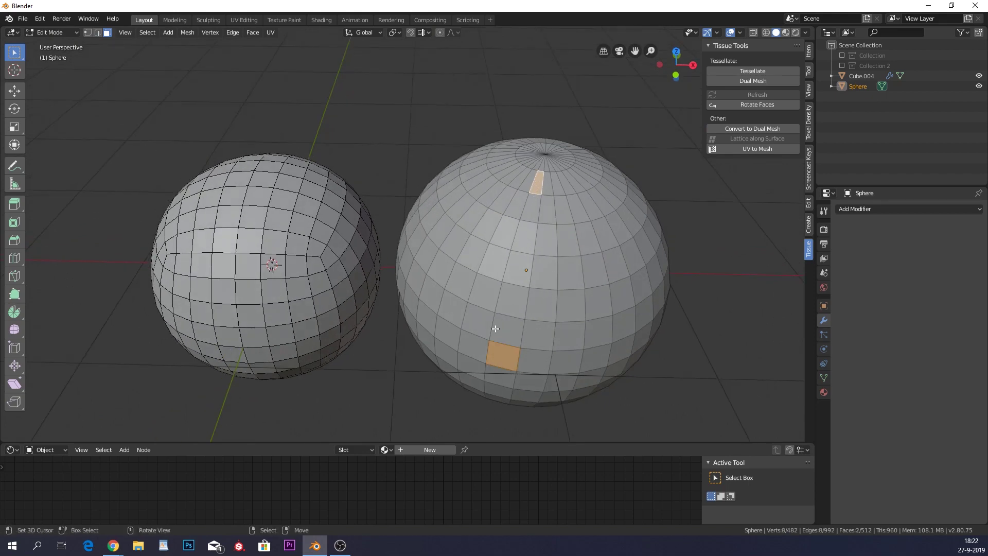
pyautogui.moveTo(495, 329); pyautogui.dragTo(507, 304, button='middle')
pyautogui.rightClick(342, 242)
pyautogui.keyDown('shift'); pyautogui.moveTo(307, 243); pyautogui.dragTo(358, 233, button='middle'); pyautogui.keyUp('shift')
pyautogui.press('Tab')
# Select the subdivided cube and apply its Subdivision Surface modifier.
pyautogui.rightClick(334, 218)
pyautogui.press('Tab')
pyautogui.scroll(1, 359, 233)
pyautogui.press('Tab')
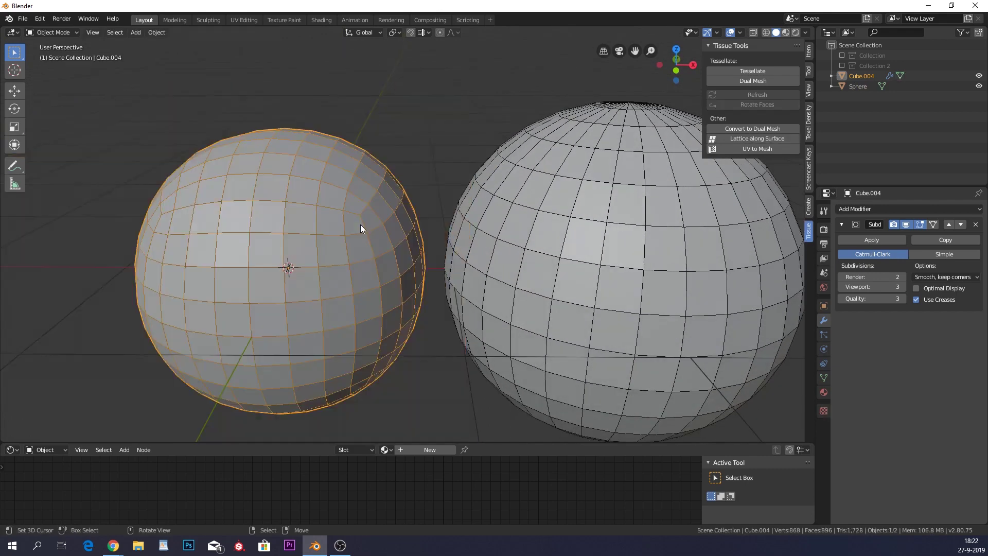
pyautogui.click(879, 239)
pyautogui.scroll(1, 318, 222)
# Compare face sizes on the rounded cube in Edit Mode by selecting a mid-side face and one at the three-way corner.
pyautogui.press('Tab')
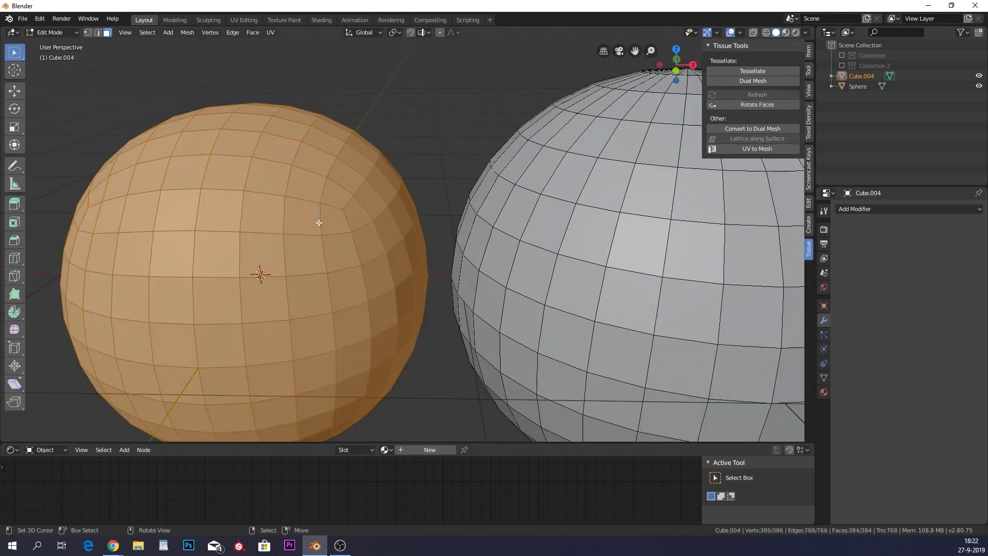
pyautogui.moveTo(317, 222)
pyautogui.mouseDown(button='middle')
pyautogui.moveTo(312, 229)
pyautogui.moveTo(320, 203)
pyautogui.mouseUp(button='middle')
pyautogui.rightClick(307, 256)
pyautogui.click(242, 250)
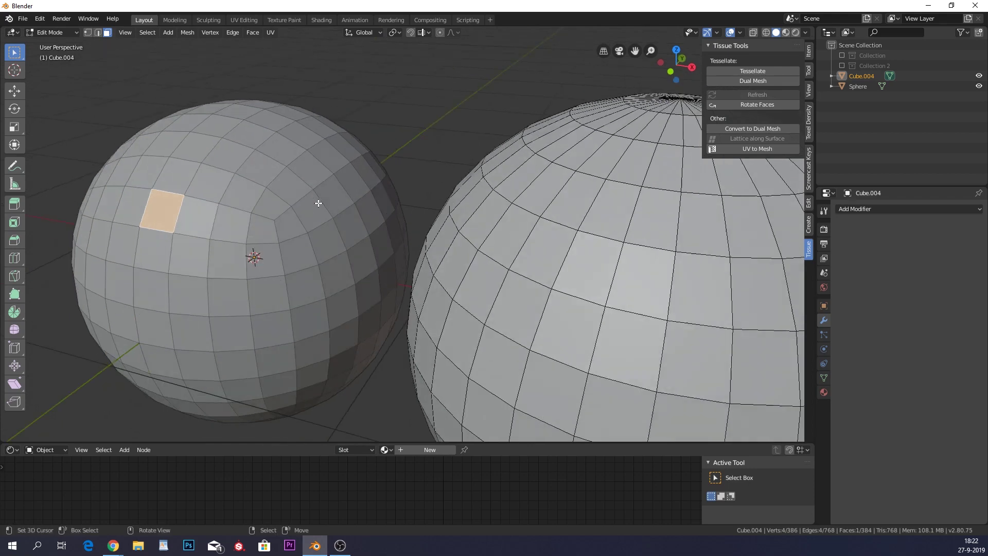
pyautogui.keyDown('shift'); pyautogui.click(311, 210); pyautogui.keyUp('shift')
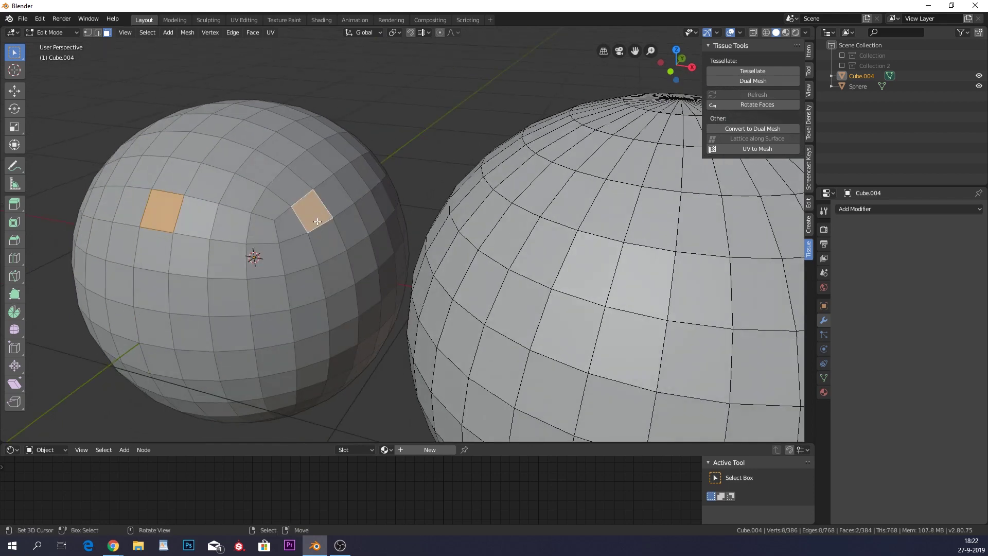
pyautogui.moveTo(206, 212); pyautogui.dragTo(367, 198, button='middle')
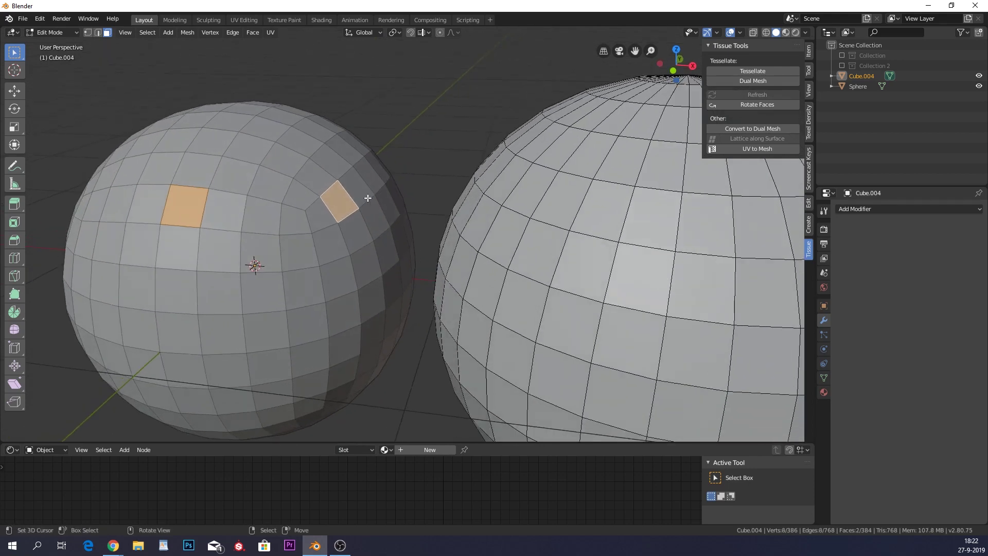
pyautogui.click(320, 216)
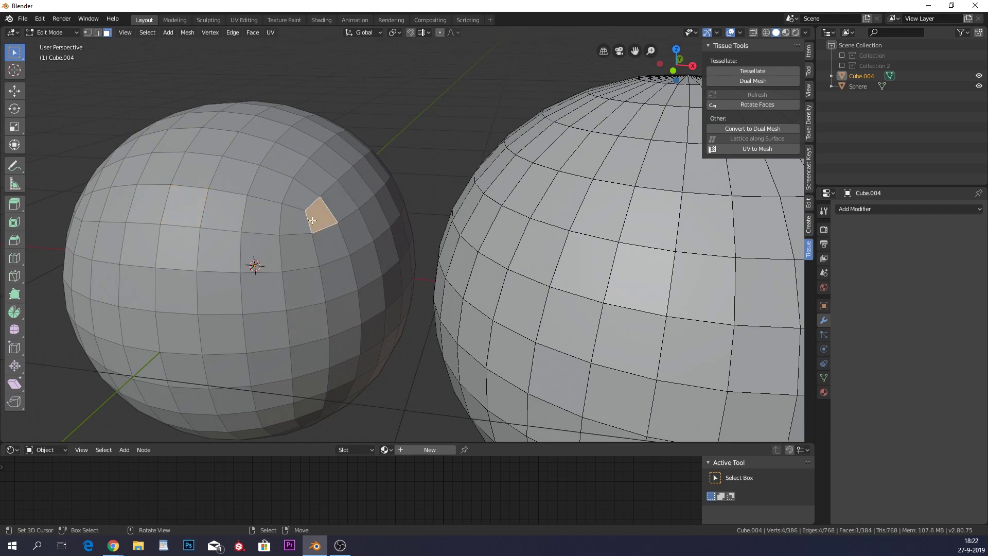
pyautogui.keyDown('shift'); pyautogui.rightClick(187, 208); pyautogui.keyUp('shift')
# Examine how the UV sphere's faces converge at its pole, and return the rounded cube to Object Mode.
pyautogui.scroll(-2, 415, 194)
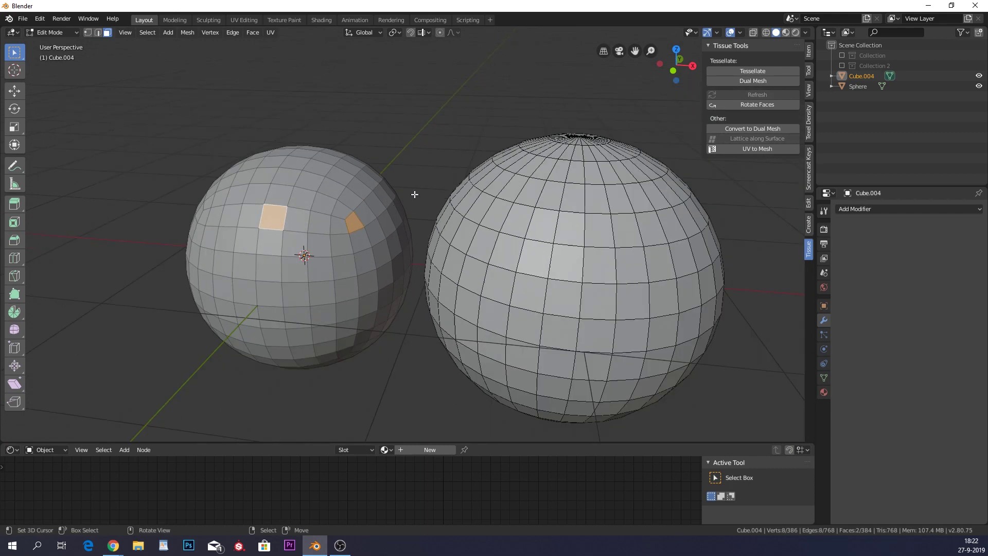
pyautogui.keyDown('shift'); pyautogui.moveTo(514, 186); pyautogui.dragTo(384, 252, button='middle'); pyautogui.keyUp('shift')
pyautogui.scroll(3, 492, 262)
pyautogui.scroll(-4, 478, 297)
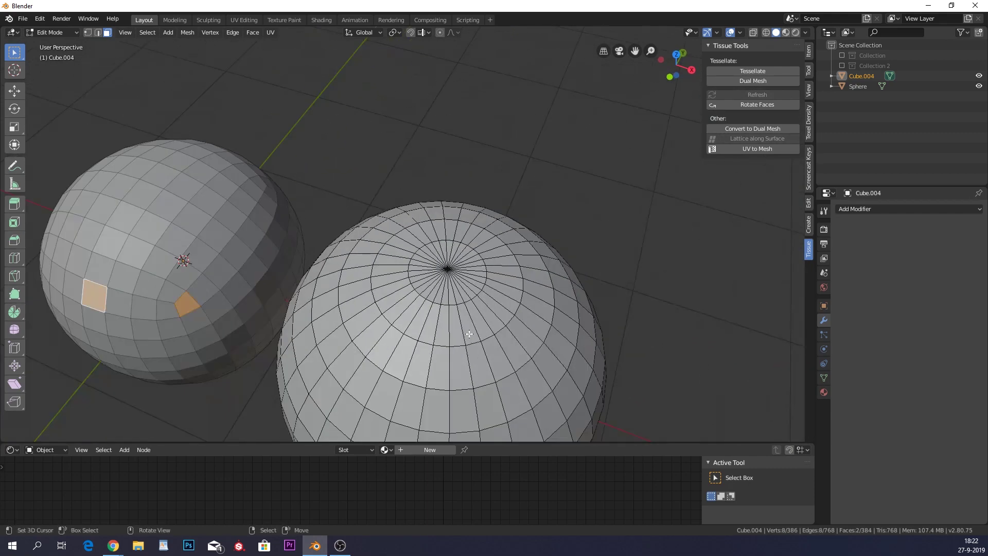
pyautogui.scroll(2, 495, 243)
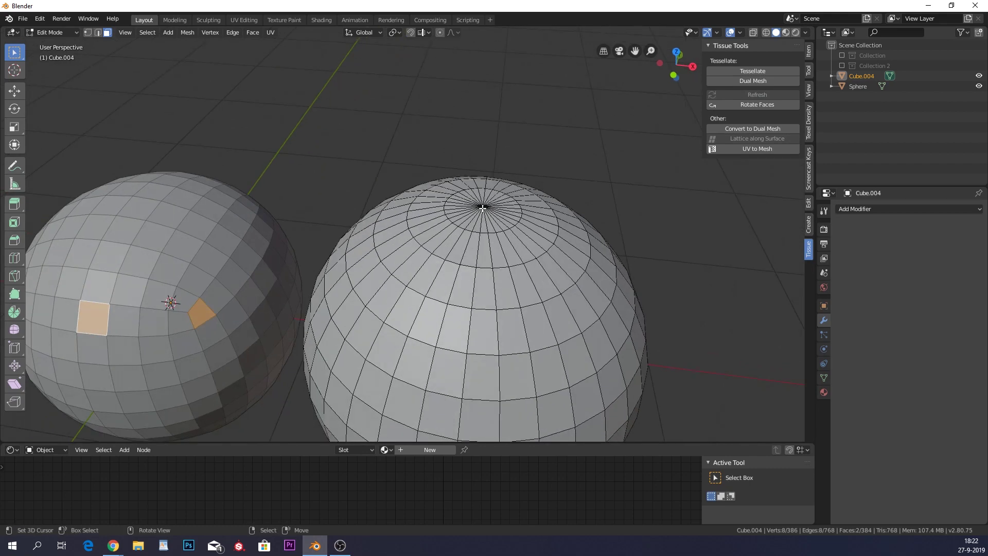
pyautogui.press('Tab')
pyautogui.scroll(-3, 503, 205)
pyautogui.scroll(3, 470, 227)
pyautogui.moveTo(469, 227); pyautogui.dragTo(516, 187, button='middle')
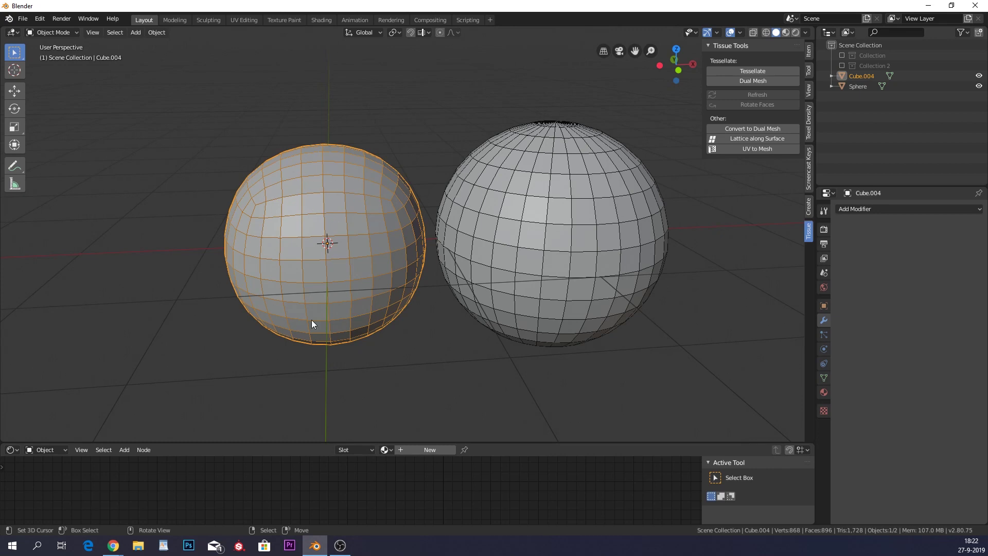
# Delete the UV sphere, and apply a Subdivision Surface modifier with 2 viewport subdivisions to the rounded cube.
pyautogui.click(591, 221)
pyautogui.press('Delete')
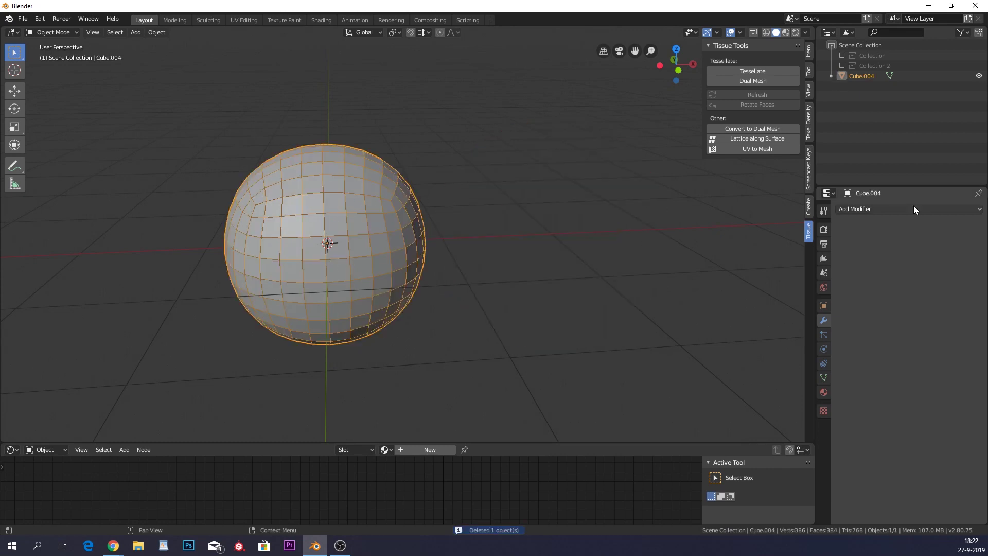
pyautogui.click(879, 211)
pyautogui.click(807, 370)
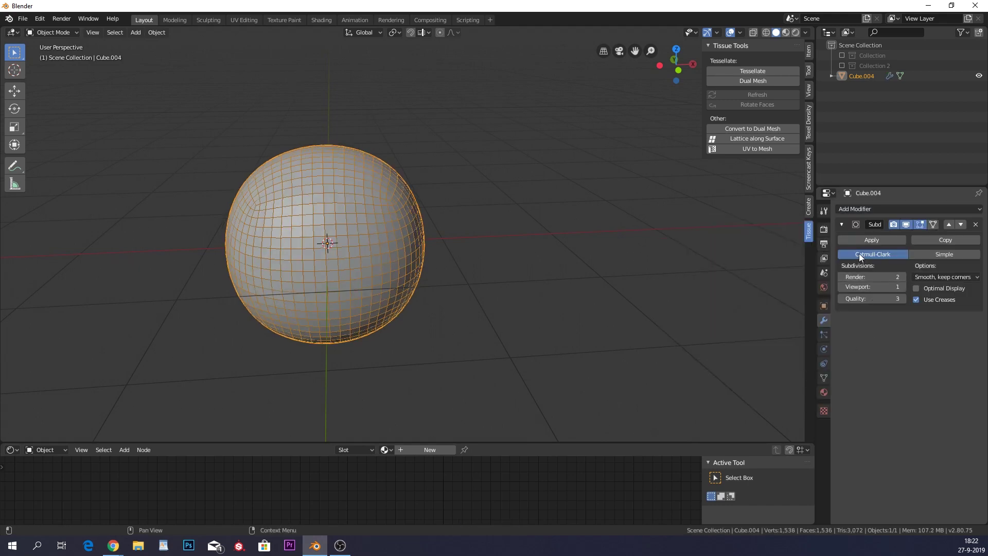
pyautogui.click(904, 288)
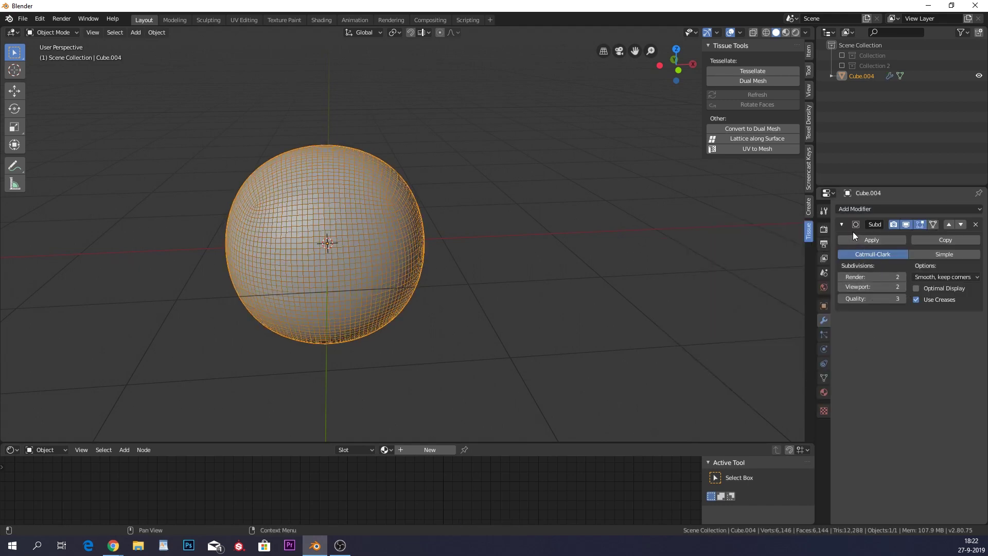
pyautogui.click(870, 240)
pyautogui.press('z')
pyautogui.click(474, 218)
pyautogui.keyDown('shift'); pyautogui.moveTo(479, 212); pyautogui.dragTo(522, 207, button='middle'); pyautogui.keyUp('shift')
pyautogui.press('Tab')
pyautogui.press('Tab')
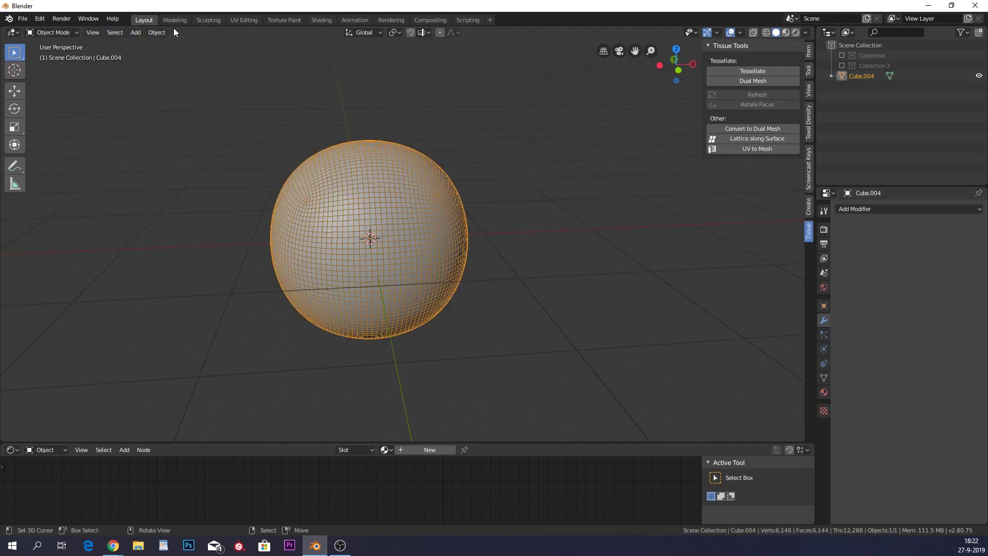
# Open the rounded cube in the Sculpting workspace.
pyautogui.click(206, 19)
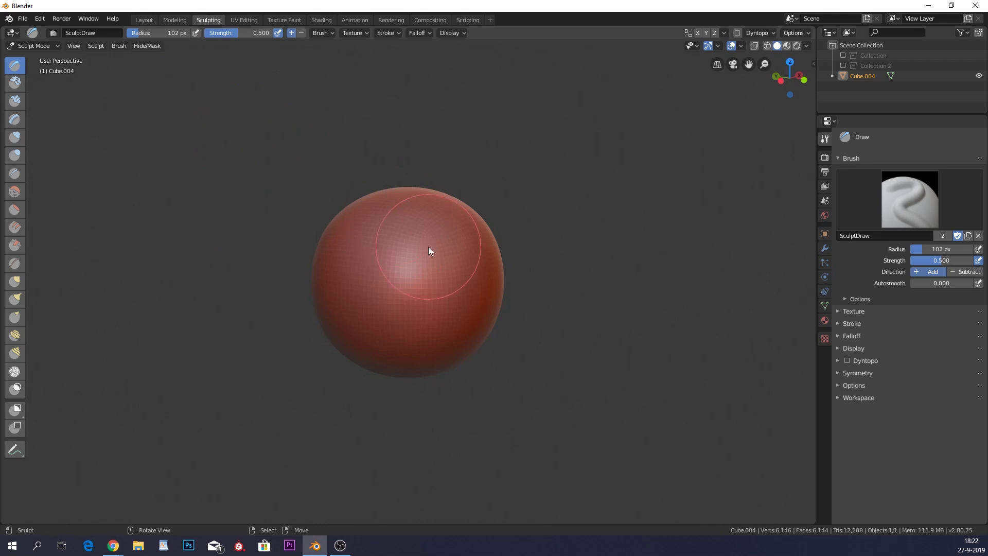
pyautogui.scroll(2, 428, 246)
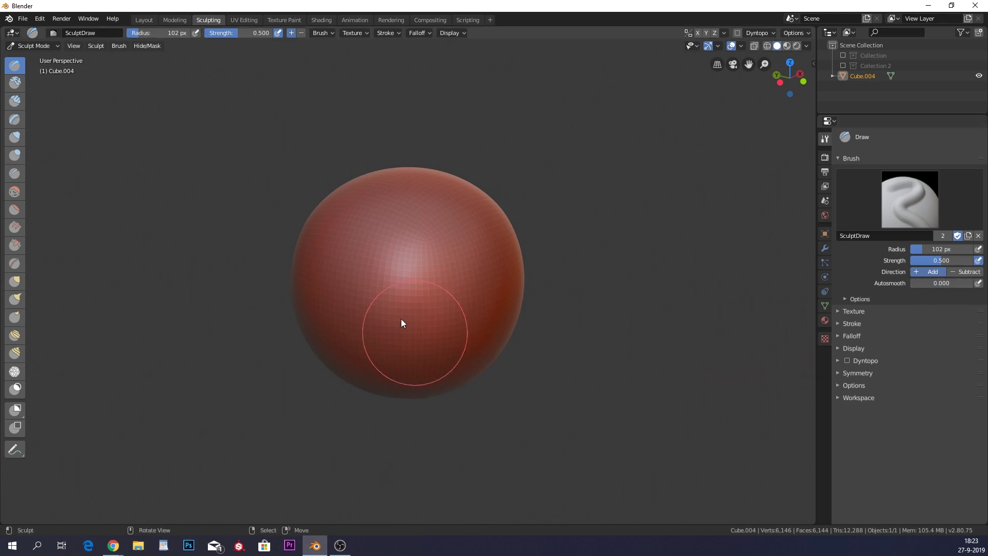
pyautogui.scroll(2, 400, 319)
# Try raised strokes across the rounded cube's surface with the Draw brush.
pyautogui.moveTo(494, 280)
pyautogui.mouseDown()
pyautogui.moveTo(313, 288)
pyautogui.moveTo(570, 252)
pyautogui.moveTo(536, 298)
pyautogui.mouseUp()
pyautogui.hotkey('ctrl', 'z')
pyautogui.moveTo(564, 243)
pyautogui.mouseDown()
pyautogui.moveTo(299, 326)
pyautogui.moveTo(538, 265)
pyautogui.mouseUp()
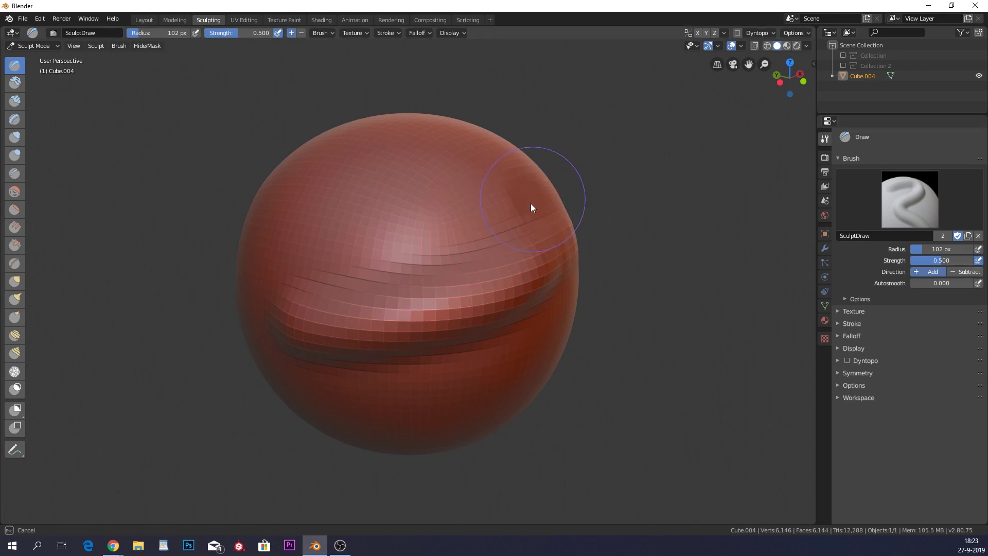
pyautogui.moveTo(531, 203)
pyautogui.mouseDown()
pyautogui.moveTo(418, 245)
pyautogui.moveTo(322, 257)
pyautogui.moveTo(353, 236)
pyautogui.moveTo(496, 253)
pyautogui.mouseUp()
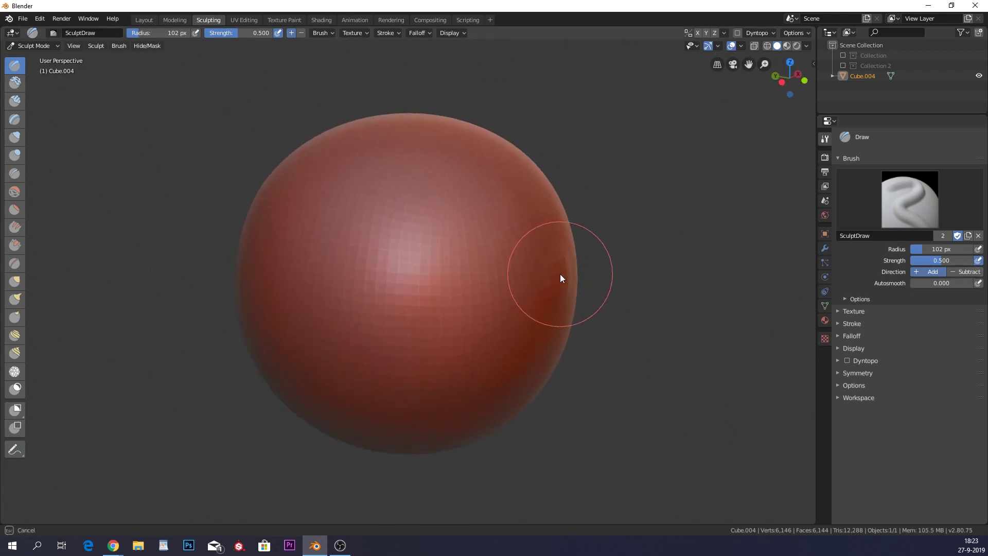
pyautogui.moveTo(562, 276); pyautogui.dragTo(430, 305)
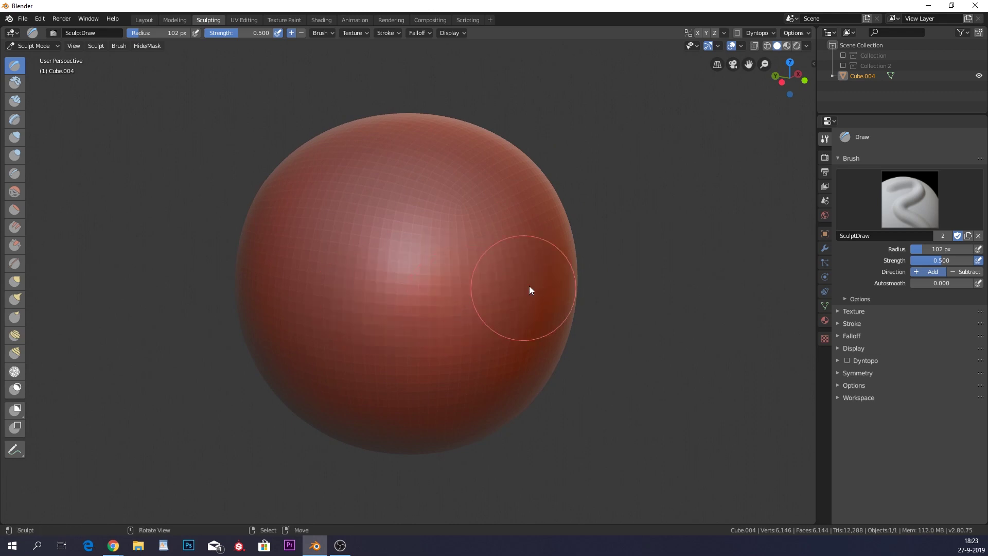
# Carve a deep hollow into the front of the rounded cube with subtractive Draw strokes, and smooth its surface.
pyautogui.moveTo(529, 286)
pyautogui.keyDown('ctrl'); pyautogui.mouseDown()
pyautogui.moveTo(450, 317)
pyautogui.moveTo(523, 263)
pyautogui.moveTo(432, 273)
pyautogui.moveTo(429, 259)
pyautogui.moveTo(416, 304)
pyautogui.moveTo(434, 286)
pyautogui.moveTo(428, 268)
pyautogui.mouseUp(); pyautogui.keyUp('ctrl')
pyautogui.scroll(-3, 526, 263)
pyautogui.moveTo(373, 289)
pyautogui.keyDown('shift'); pyautogui.mouseDown()
pyautogui.moveTo(427, 313)
pyautogui.moveTo(399, 305)
pyautogui.mouseUp(); pyautogui.keyUp('shift')
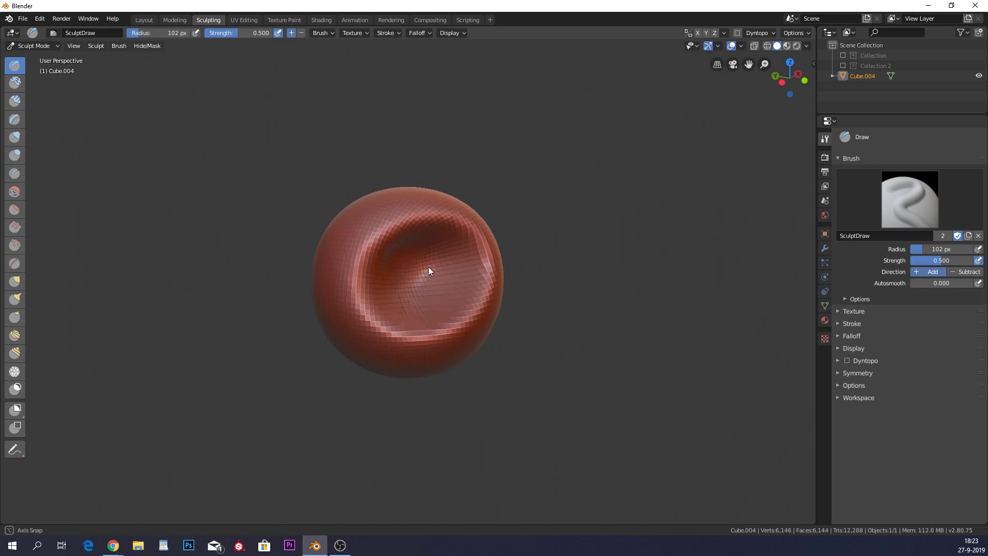
pyautogui.moveTo(428, 267); pyautogui.dragTo(415, 261, button='middle')
pyautogui.moveTo(415, 262)
pyautogui.keyDown('ctrl'); pyautogui.mouseDown()
pyautogui.moveTo(421, 244)
pyautogui.moveTo(435, 247)
pyautogui.moveTo(402, 265)
pyautogui.moveTo(424, 283)
pyautogui.mouseUp(); pyautogui.keyUp('ctrl')
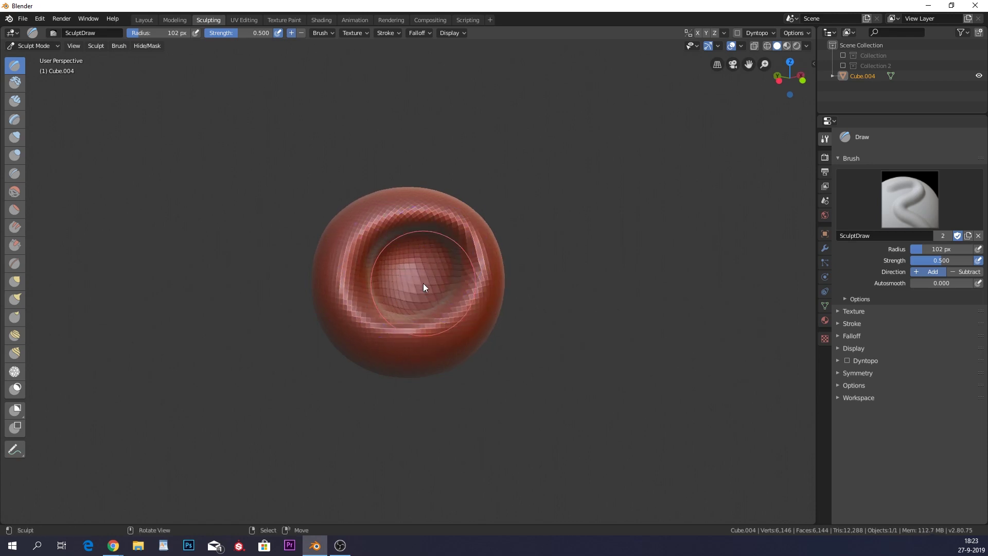
pyautogui.moveTo(423, 283); pyautogui.dragTo(430, 294, button='middle')
pyautogui.moveTo(413, 271)
pyautogui.keyDown('shift'); pyautogui.mouseDown()
pyautogui.moveTo(373, 251)
pyautogui.moveTo(399, 235)
pyautogui.mouseUp(); pyautogui.keyUp('shift')
pyautogui.moveTo(426, 265); pyautogui.dragTo(360, 247, button='middle')
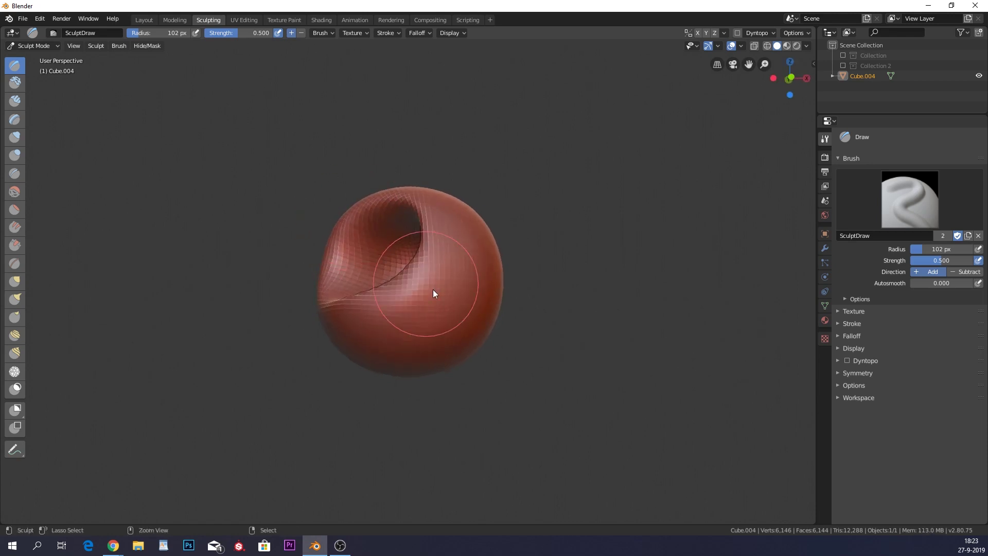
# Carve further dents into the other sides of the form around the main hollow, smoothing the last one.
pyautogui.moveTo(448, 340)
pyautogui.keyDown('ctrl'); pyautogui.mouseDown()
pyautogui.moveTo(431, 254)
pyautogui.moveTo(415, 300)
pyautogui.moveTo(448, 300)
pyautogui.moveTo(384, 317)
pyautogui.moveTo(458, 249)
pyautogui.moveTo(397, 334)
pyautogui.mouseUp(); pyautogui.keyUp('ctrl')
pyautogui.moveTo(402, 329); pyautogui.dragTo(578, 260, button='middle')
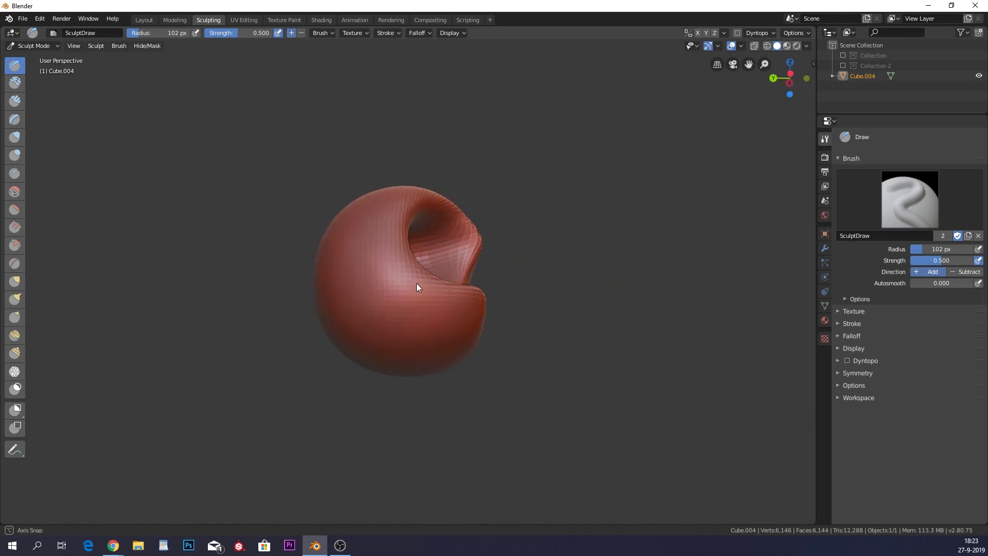
pyautogui.moveTo(416, 284); pyautogui.dragTo(455, 253, button='middle')
pyautogui.scroll(-2, 455, 253)
pyautogui.moveTo(402, 292)
pyautogui.keyDown('ctrl'); pyautogui.mouseDown()
pyautogui.moveTo(416, 285)
pyautogui.moveTo(396, 326)
pyautogui.moveTo(416, 344)
pyautogui.mouseUp(); pyautogui.keyUp('ctrl')
pyautogui.moveTo(448, 298)
pyautogui.mouseDown(button='middle')
pyautogui.moveTo(378, 329)
pyautogui.moveTo(372, 321)
pyautogui.moveTo(434, 236)
pyautogui.mouseUp(button='middle')
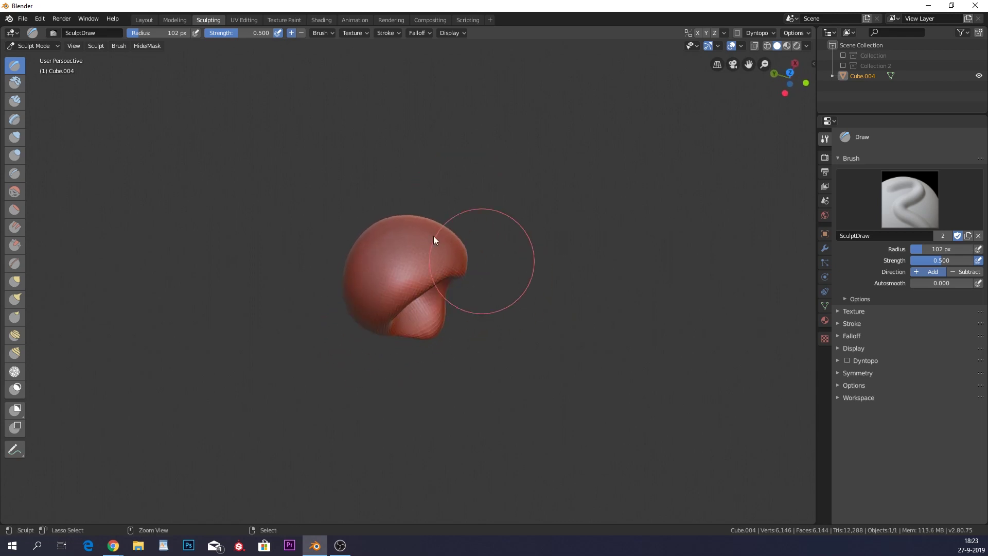
pyautogui.moveTo(434, 236)
pyautogui.keyDown('ctrl'); pyautogui.mouseDown()
pyautogui.moveTo(397, 256)
pyautogui.moveTo(427, 279)
pyautogui.moveTo(437, 273)
pyautogui.mouseUp(); pyautogui.keyUp('ctrl')
pyautogui.moveTo(443, 269)
pyautogui.keyDown('shift'); pyautogui.mouseDown()
pyautogui.moveTo(401, 244)
pyautogui.moveTo(442, 307)
pyautogui.mouseUp(); pyautogui.keyUp('shift')
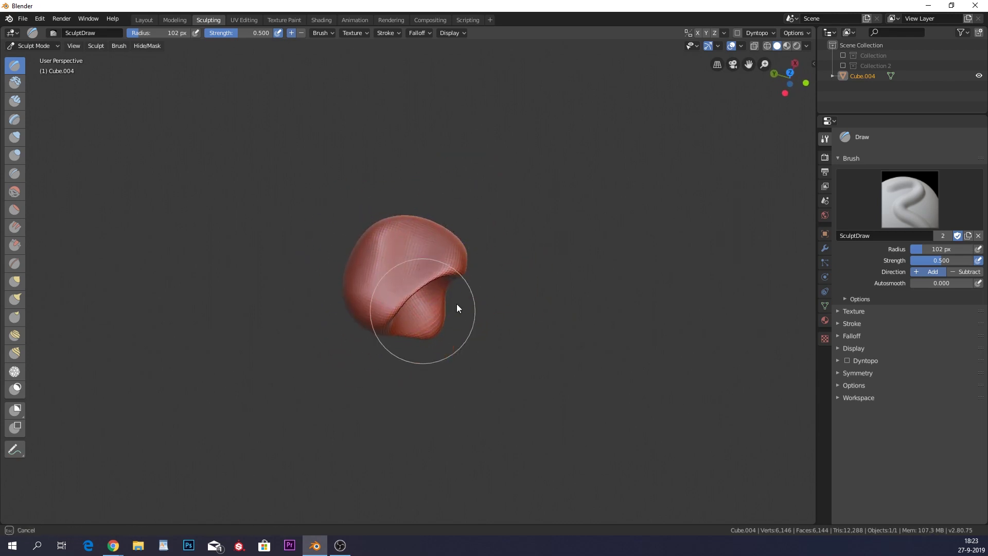
# Sculpt another dent beside the main hollow with a subtractive Draw stroke, and smooth the transition between them.
pyautogui.moveTo(427, 304); pyautogui.dragTo(345, 170, button='middle')
pyautogui.scroll(3, 350, 196)
pyautogui.moveTo(361, 227); pyautogui.dragTo(429, 240, button='middle')
pyautogui.scroll(-3, 433, 243)
pyautogui.keyDown('ctrl'); pyautogui.moveTo(447, 256); pyautogui.dragTo(433, 262); pyautogui.keyUp('ctrl')
pyautogui.moveTo(434, 265)
pyautogui.keyDown('shift'); pyautogui.mouseDown()
pyautogui.moveTo(425, 301)
pyautogui.moveTo(440, 233)
pyautogui.moveTo(406, 317)
pyautogui.moveTo(392, 272)
pyautogui.mouseUp(); pyautogui.keyUp('shift')
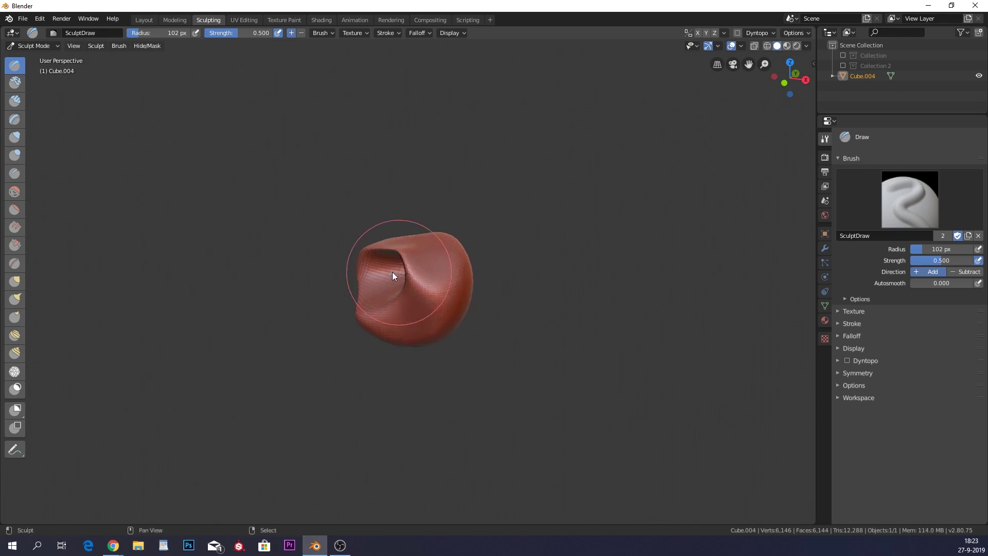
pyautogui.moveTo(393, 271); pyautogui.dragTo(457, 260, button='middle')
pyautogui.scroll(3, 457, 260)
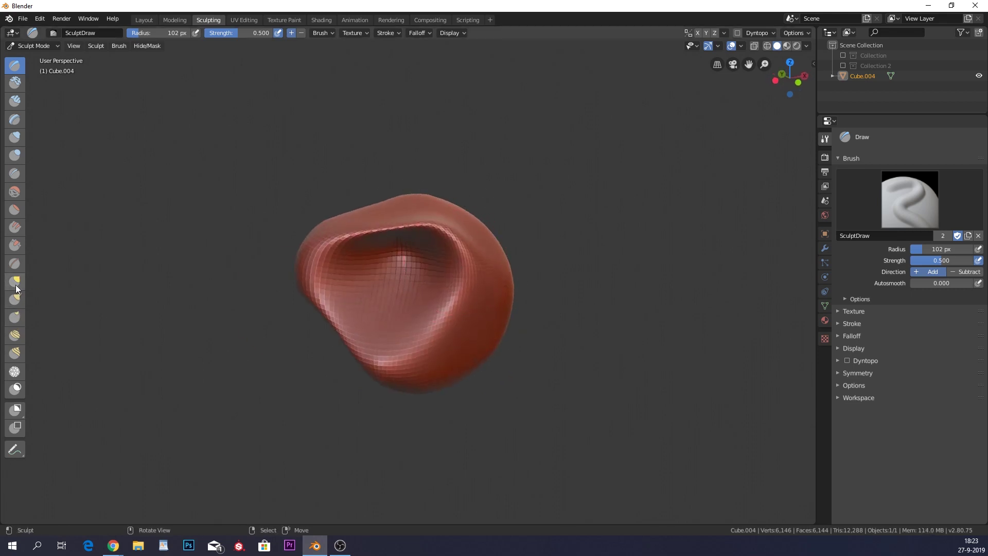
# Soften the hollowed form into a smoother organic shape using the Inflate brush.
pyautogui.click(15, 137)
pyautogui.scroll(-2, 361, 257)
pyautogui.moveTo(407, 273)
pyautogui.mouseDown(button='middle')
pyautogui.moveTo(399, 267)
pyautogui.moveTo(409, 285)
pyautogui.moveTo(575, 231)
pyautogui.mouseUp(button='middle')
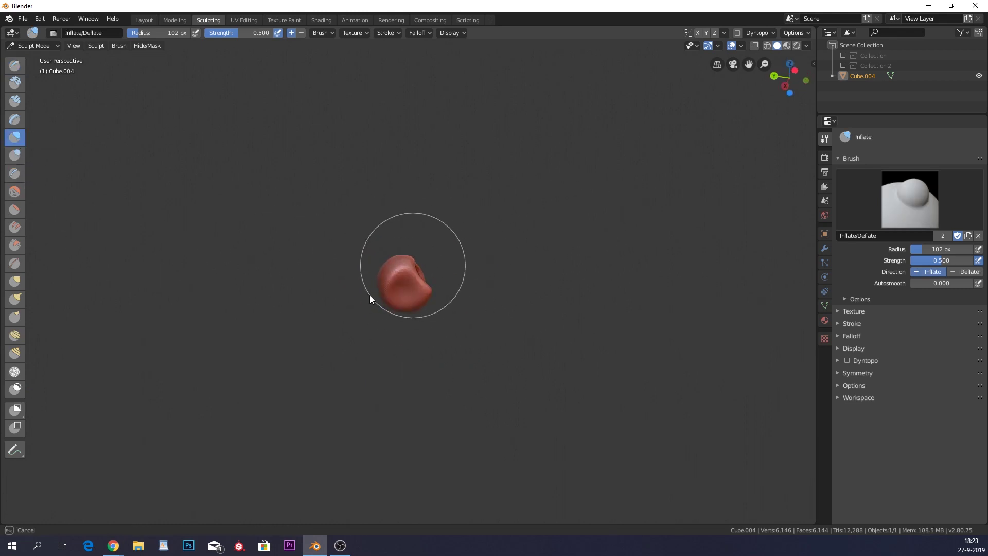
pyautogui.scroll(2, 255, 311)
pyautogui.scroll(3, 446, 266)
pyautogui.scroll(3, 412, 331)
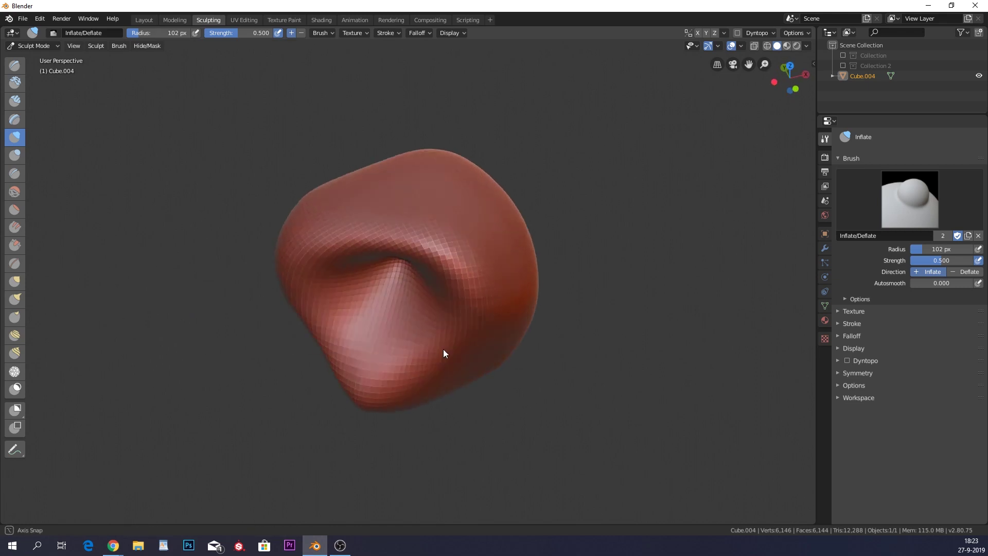
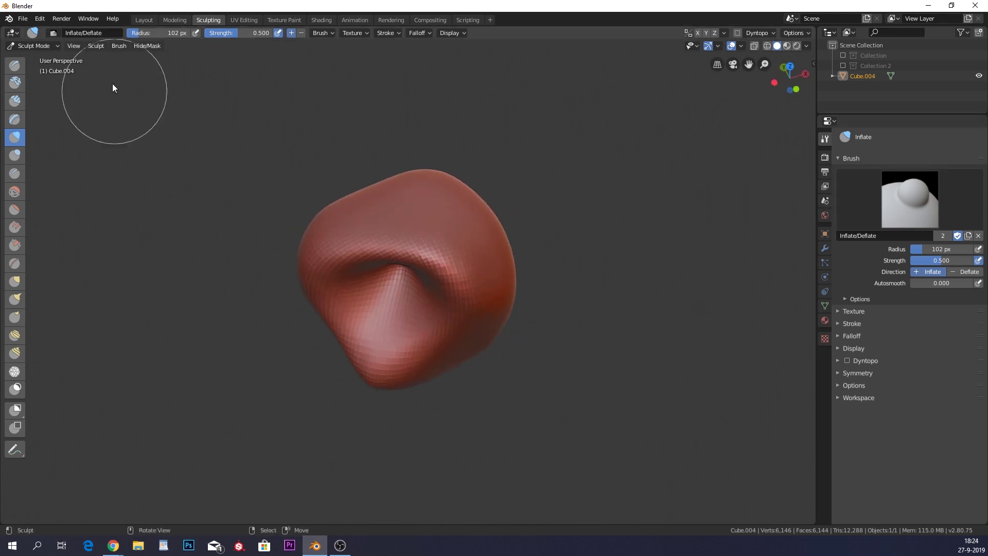
# Return to the Layout workspace and inspect the sculpted object's mesh density.
pyautogui.click(145, 20)
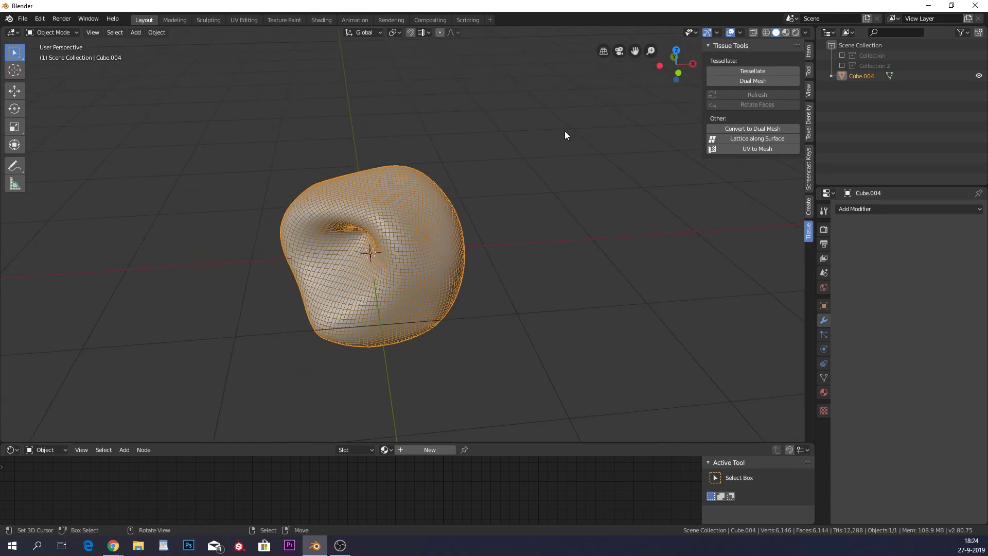
pyautogui.scroll(3, 458, 231)
pyautogui.moveTo(458, 230); pyautogui.dragTo(465, 202, button='middle')
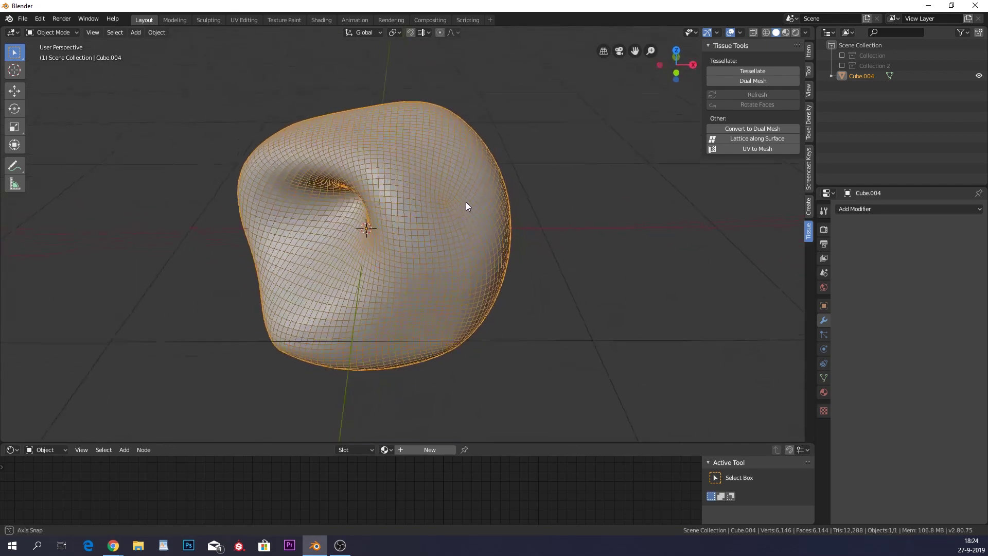
pyautogui.scroll(2, 465, 201)
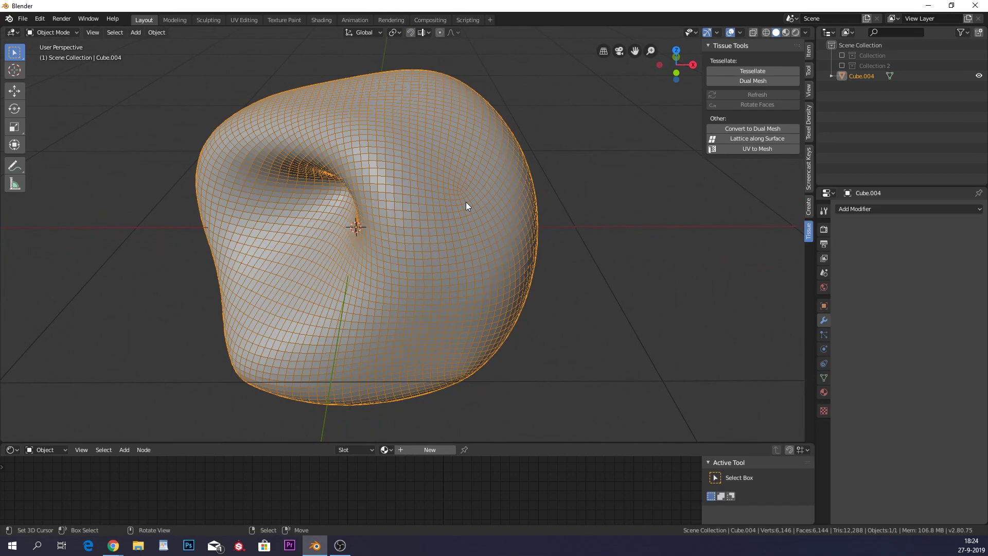
# Add a Decimate modifier to the sculpted object, set its collapse ratio to 0.2760, and apply it.
pyautogui.click(889, 210)
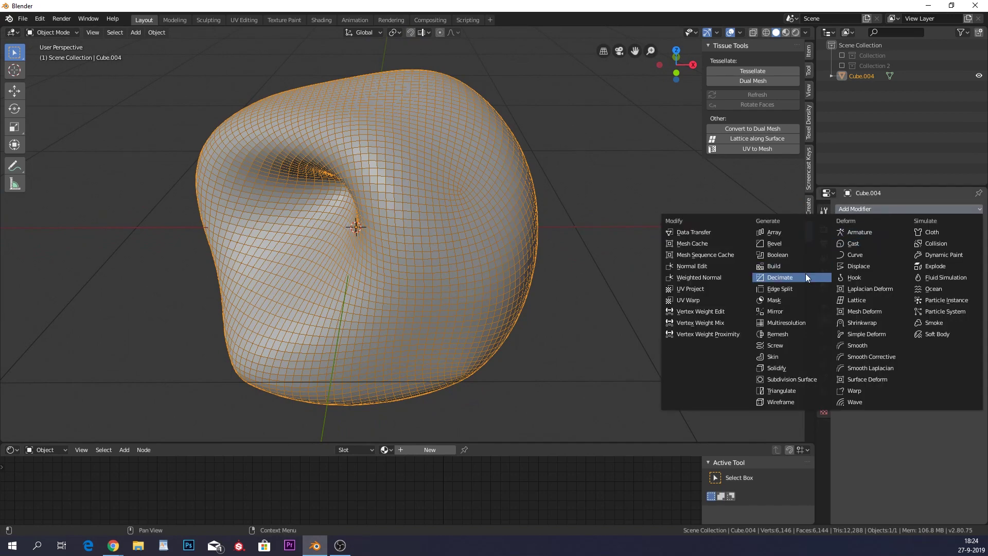
pyautogui.click(777, 277)
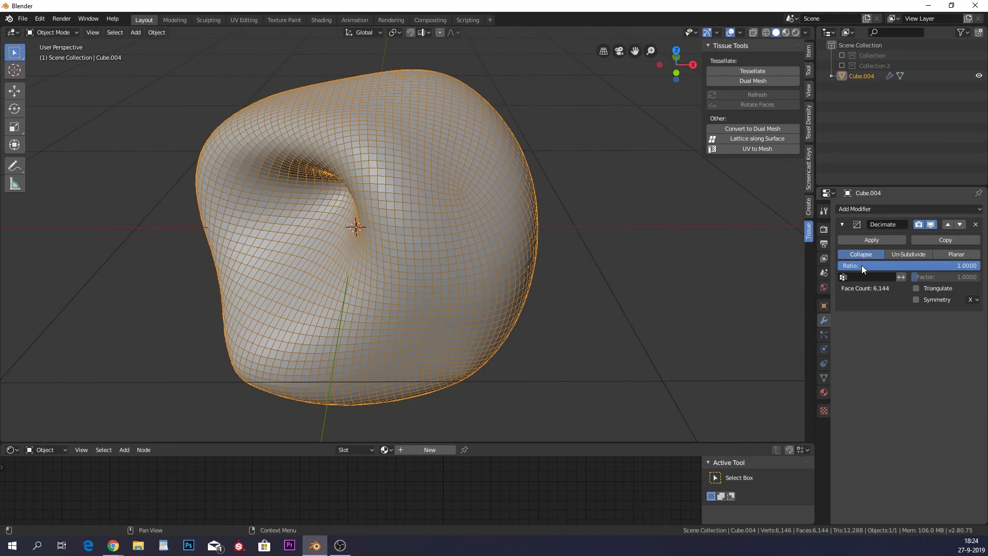
pyautogui.moveTo(925, 264); pyautogui.dragTo(862, 265)
pyautogui.moveTo(547, 294)
pyautogui.mouseDown(button='middle')
pyautogui.moveTo(542, 262)
pyautogui.moveTo(548, 281)
pyautogui.mouseUp(button='middle')
pyautogui.moveTo(862, 265); pyautogui.dragTo(865, 265)
pyautogui.moveTo(607, 273); pyautogui.dragTo(567, 248, button='middle')
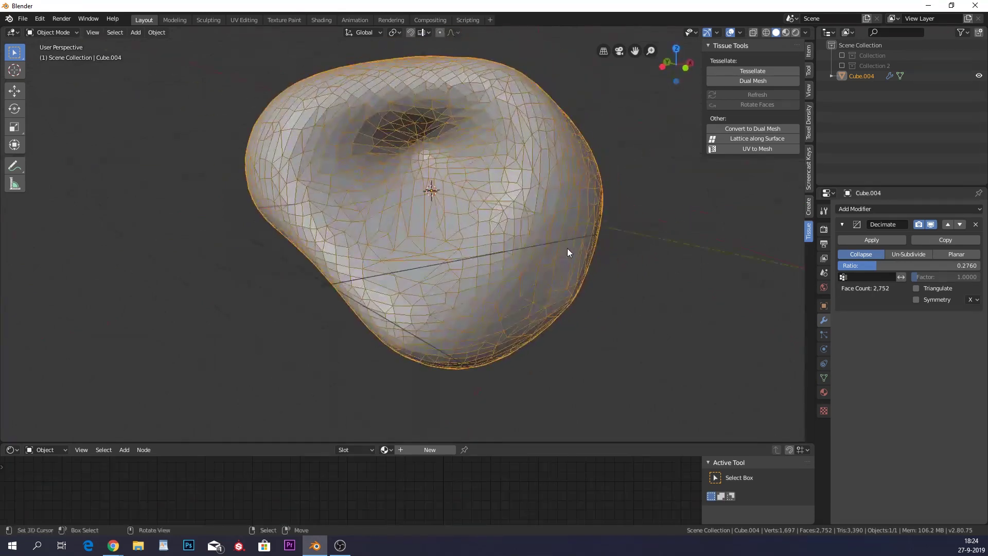
pyautogui.click(882, 239)
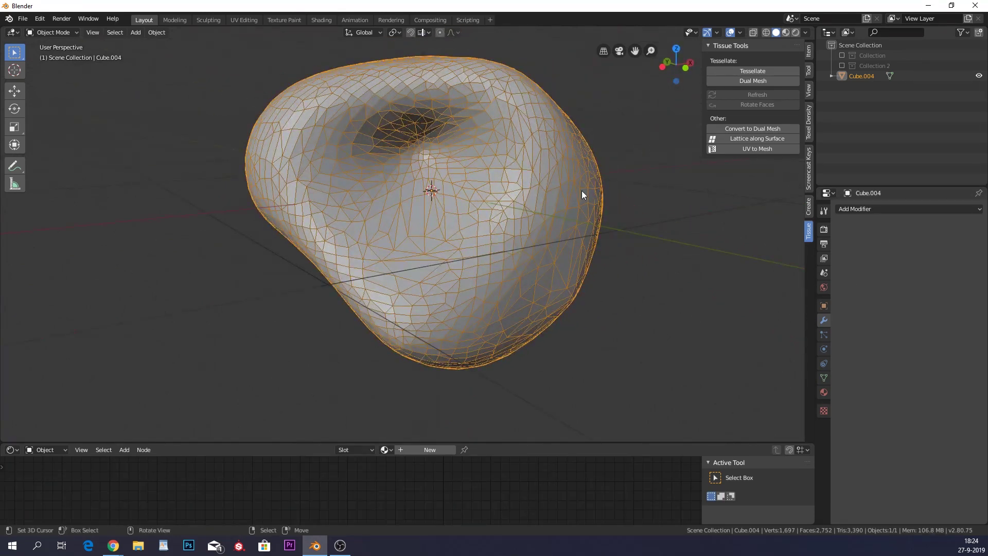
# Generate a Tissue Dual Mesh from the decimated object, keeping it in place over the original.
pyautogui.moveTo(581, 190); pyautogui.dragTo(579, 202, button='middle')
pyautogui.press('g')
pyautogui.rightClick(666, 227)
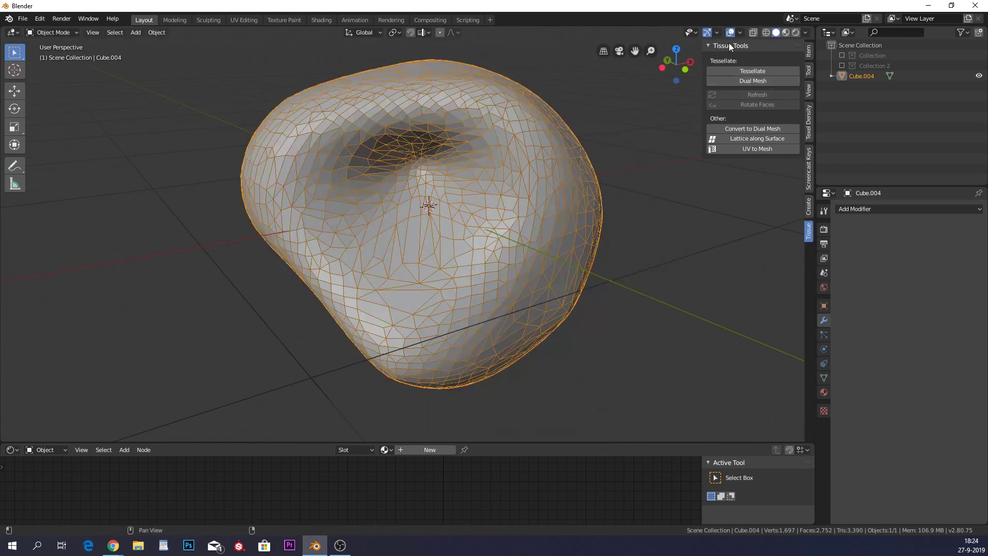
pyautogui.click(763, 81)
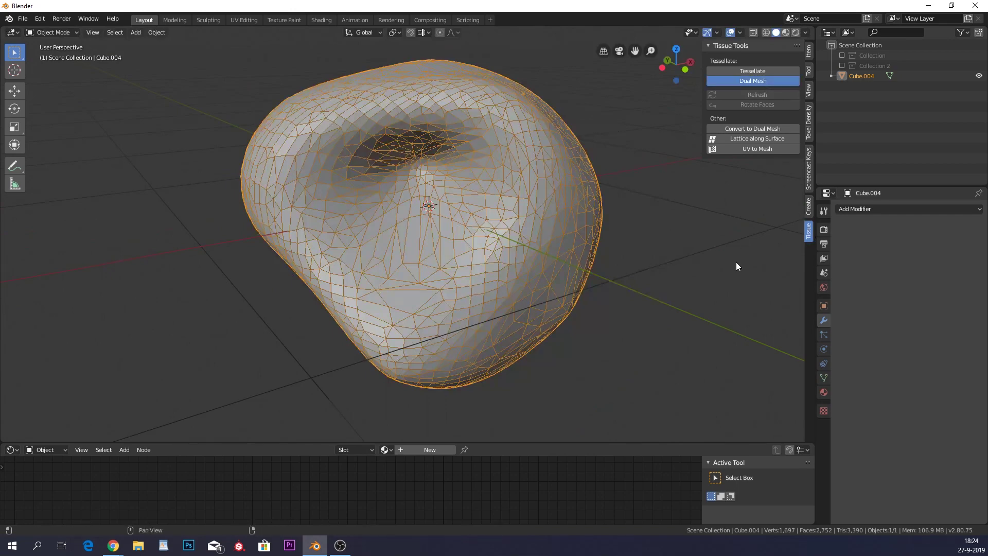
pyautogui.press('g')
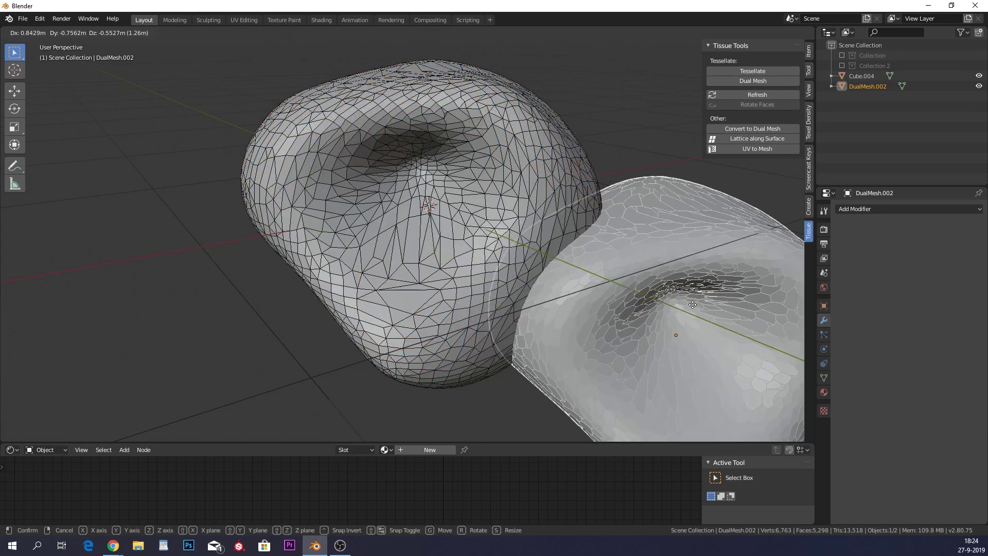
pyautogui.rightClick(690, 245)
# Hide the original object Cube.004 and inspect the cell pattern of the dual mesh up close.
pyautogui.rightClick(330, 128)
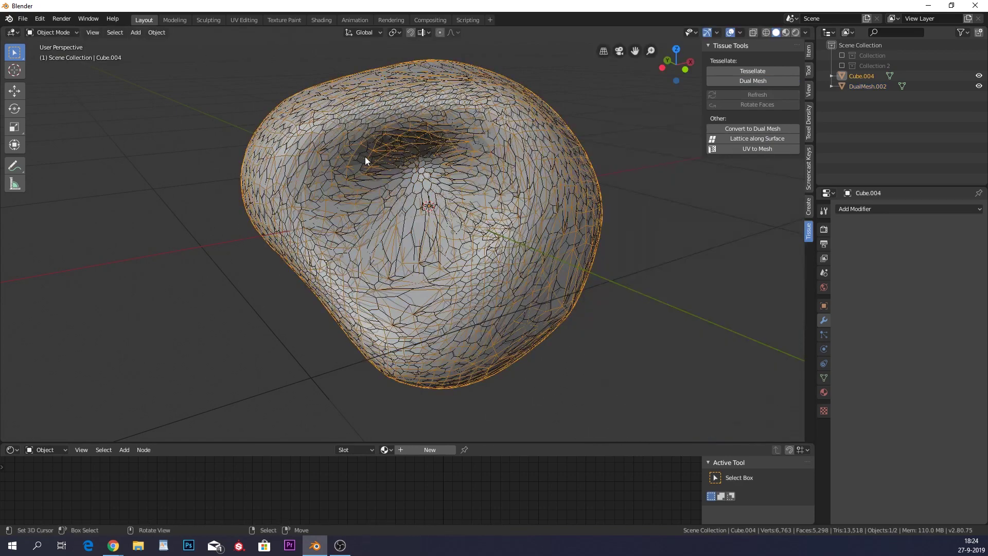
pyautogui.click(978, 76)
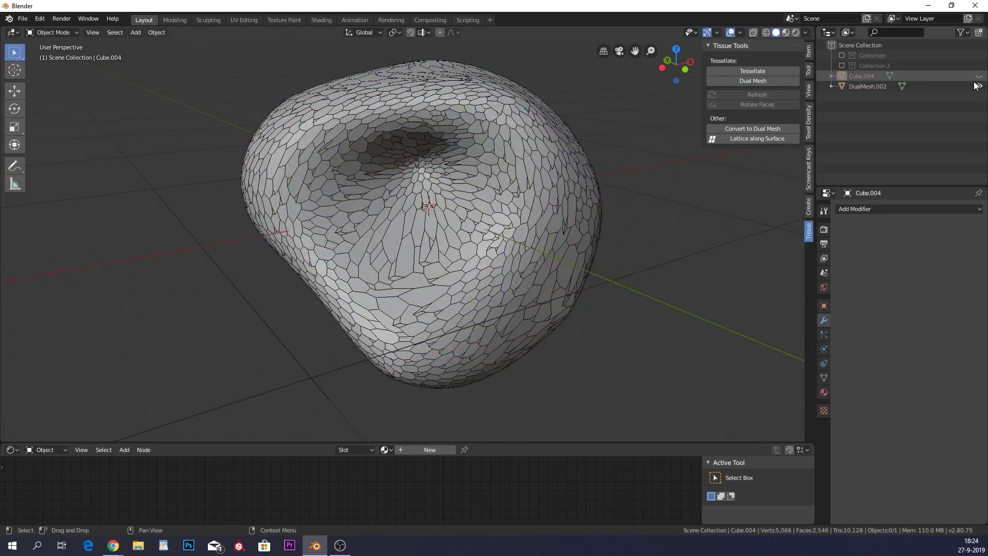
pyautogui.scroll(6, 564, 233)
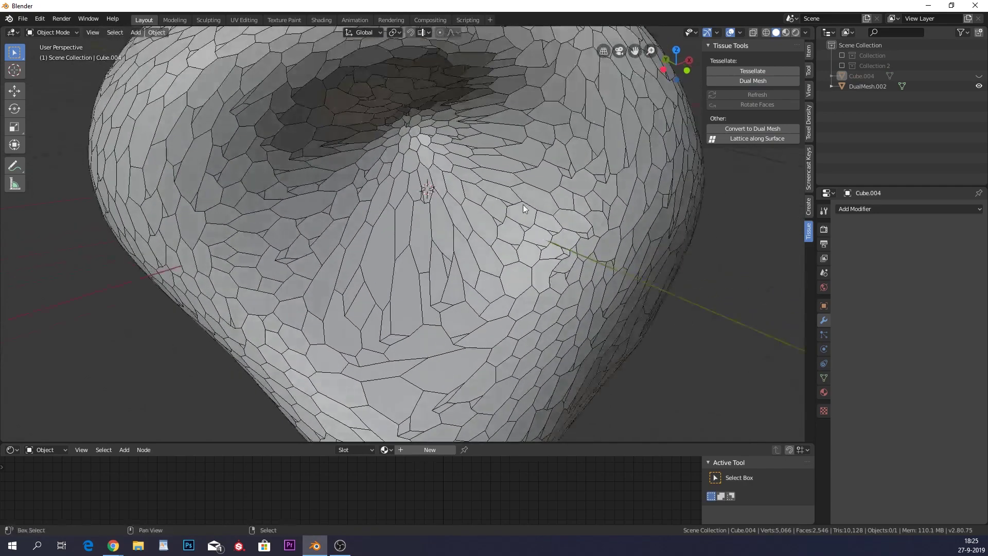
pyautogui.moveTo(523, 204); pyautogui.dragTo(602, 299, button='middle')
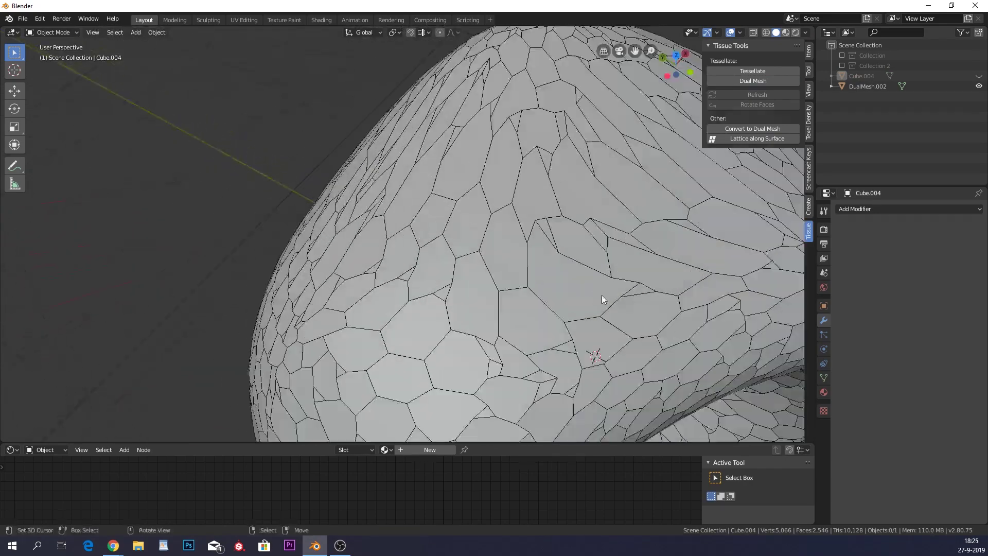
pyautogui.scroll(-5, 618, 311)
pyautogui.moveTo(673, 289); pyautogui.dragTo(635, 221, button='middle')
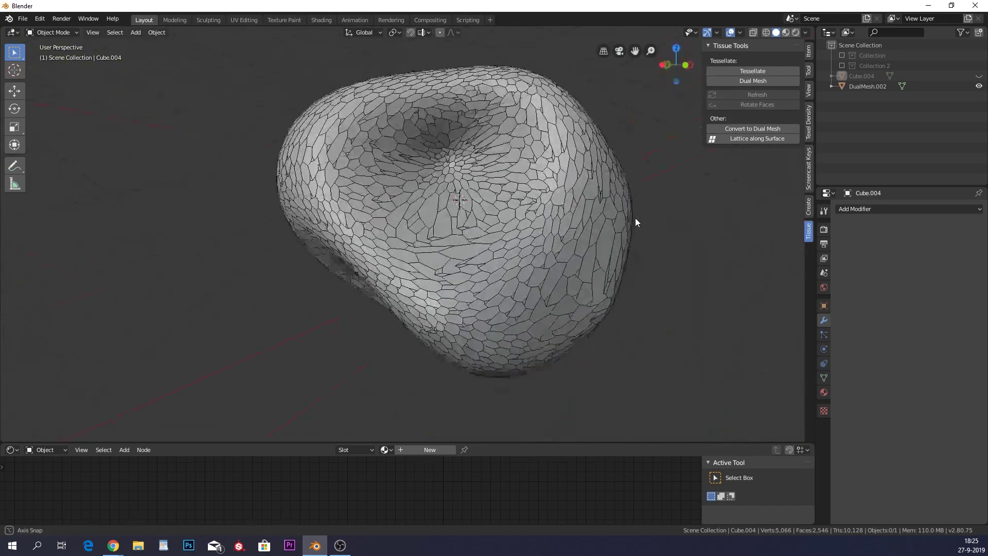
# Select the dual mesh, add a Wireframe modifier to it, and follow it with a Subdivision Surface modifier.
pyautogui.scroll(5, 553, 290)
pyautogui.moveTo(552, 286); pyautogui.dragTo(565, 305, button='middle')
pyautogui.scroll(-2, 565, 304)
pyautogui.rightClick(565, 304)
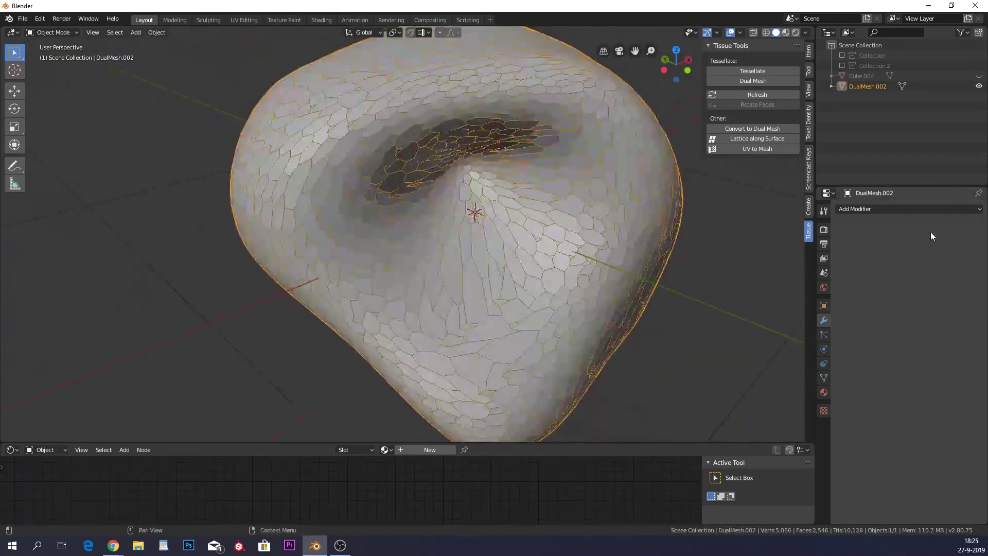
pyautogui.click(917, 208)
pyautogui.click(780, 402)
pyautogui.moveTo(622, 264); pyautogui.dragTo(564, 218, button='middle')
pyautogui.click(903, 209)
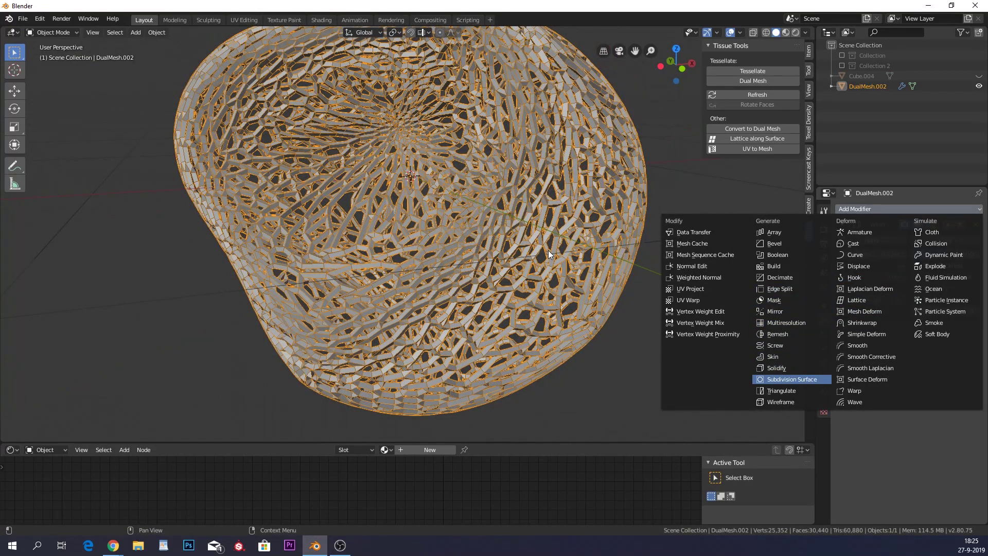
pyautogui.press('Return')
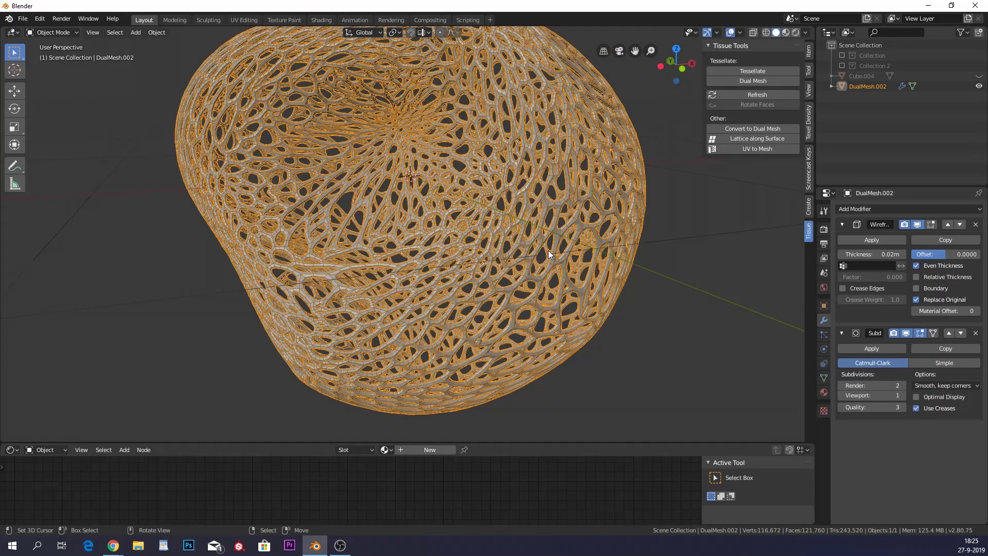
# Shade the dual mesh smooth and display it in solid shading without the wireframe overlay.
pyautogui.rightClick(578, 207)
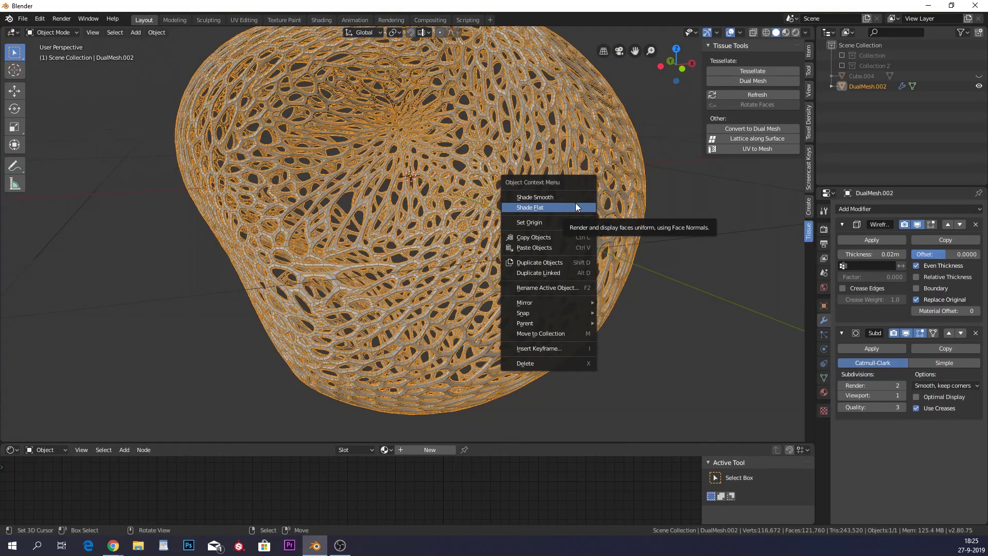
pyautogui.click(572, 195)
pyautogui.click(740, 33)
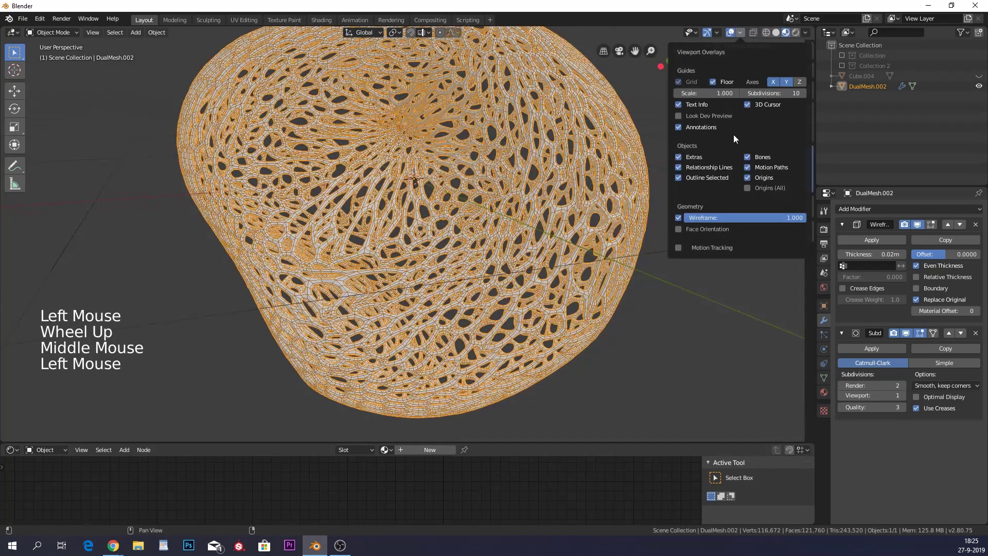
pyautogui.click(678, 217)
pyautogui.moveTo(574, 251)
pyautogui.mouseDown(button='middle')
pyautogui.moveTo(548, 255)
pyautogui.moveTo(561, 242)
pyautogui.mouseUp(button='middle')
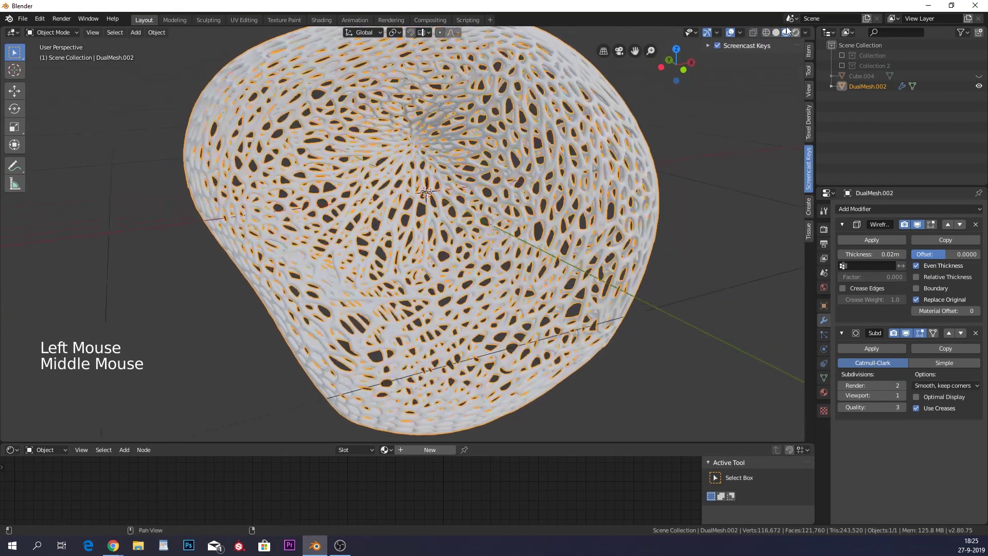
pyautogui.click(776, 32)
# Examine the smoothed lattice of the dual mesh from several sides and up close.
pyautogui.moveTo(592, 191); pyautogui.dragTo(685, 218, button='middle')
pyautogui.scroll(-1, 616, 215)
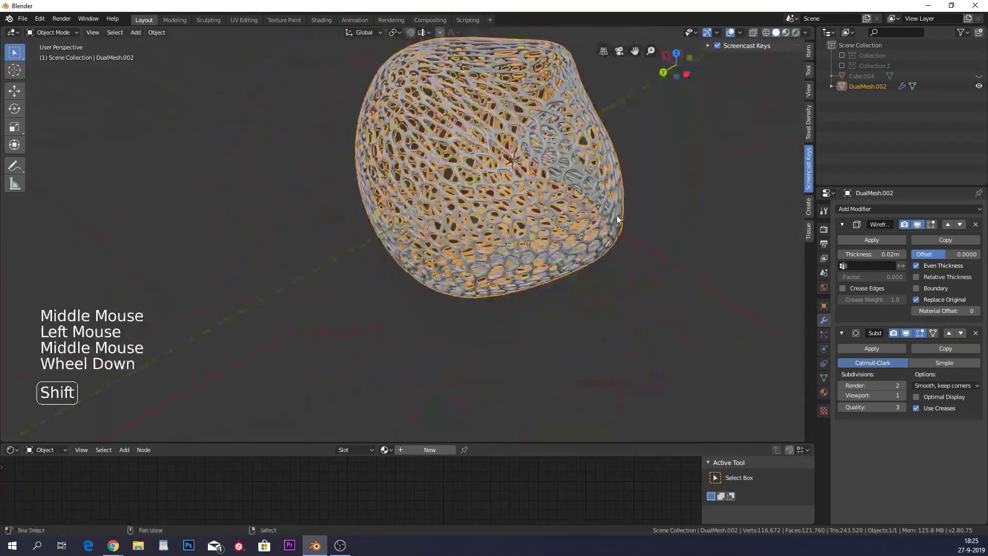
pyautogui.keyDown('shift'); pyautogui.moveTo(616, 215); pyautogui.dragTo(592, 261, button='middle'); pyautogui.keyUp('shift')
pyautogui.scroll(1, 592, 262)
pyautogui.moveTo(592, 262); pyautogui.dragTo(622, 294, button='middle')
pyautogui.scroll(3, 601, 220)
pyautogui.moveTo(601, 221); pyautogui.dragTo(495, 242, button='middle')
pyautogui.scroll(-4, 490, 213)
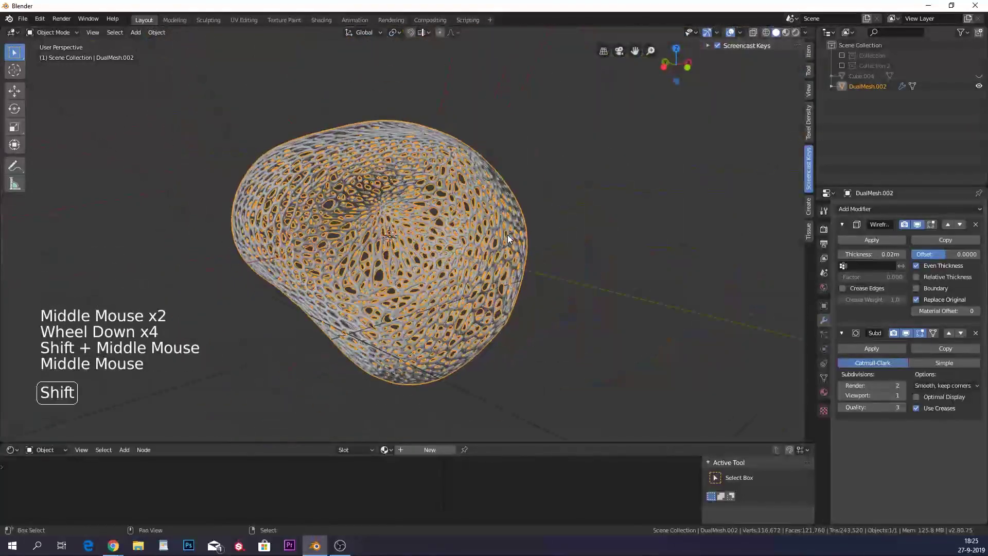
# Duplicate the dual mesh in place and remove the Wireframe and Subdivision Surface modifiers from the copy.
pyautogui.hotkey('shift', 'd')
pyautogui.rightClick(629, 261)
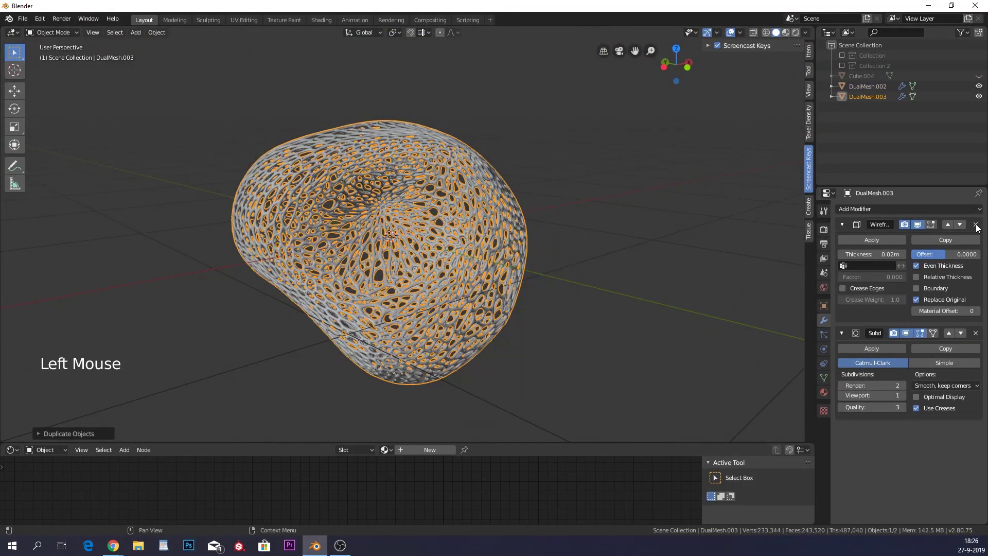
pyautogui.click(976, 224)
pyautogui.click(975, 225)
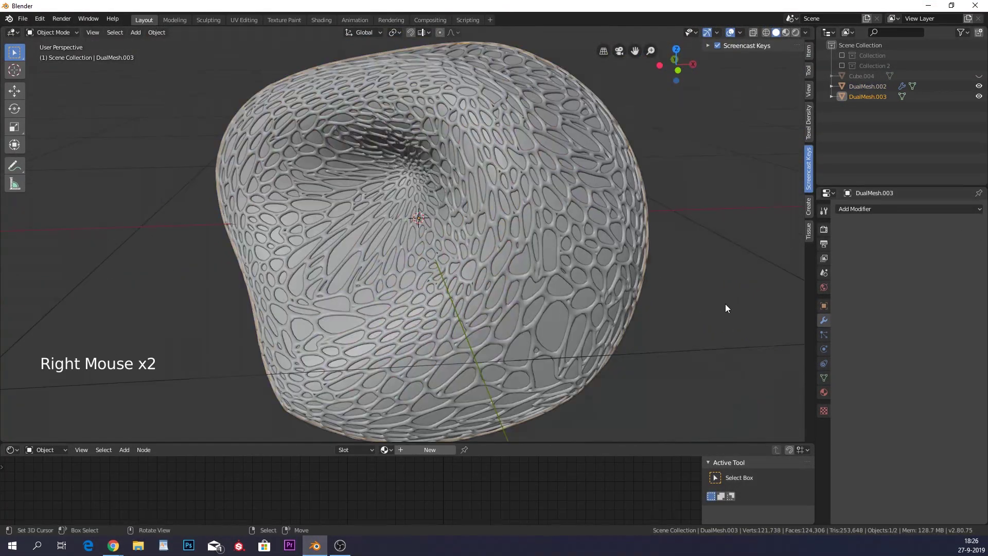
# Select the wireframe mesh DualMesh.002, enlarge the node editor, and assign the existing Material.001 to the mesh.
pyautogui.rightClick(612, 242)
pyautogui.rightClick(612, 242)
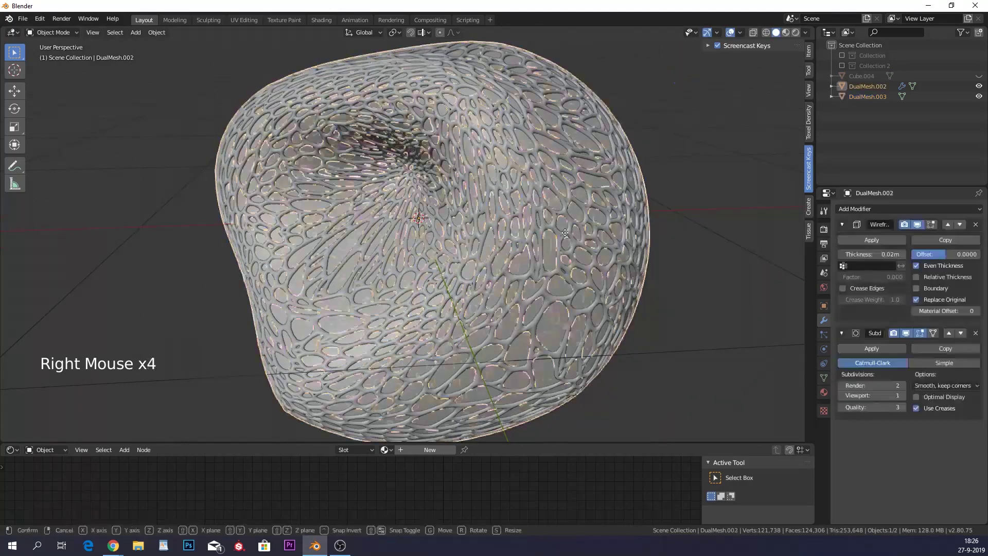
pyautogui.moveTo(612, 237); pyautogui.dragTo(675, 194, button='middle')
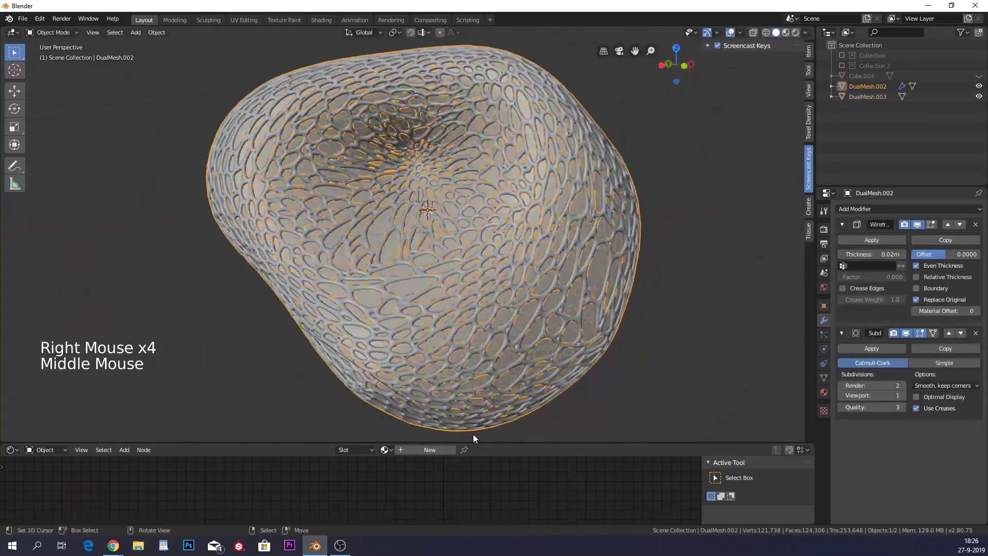
pyautogui.click(491, 443)
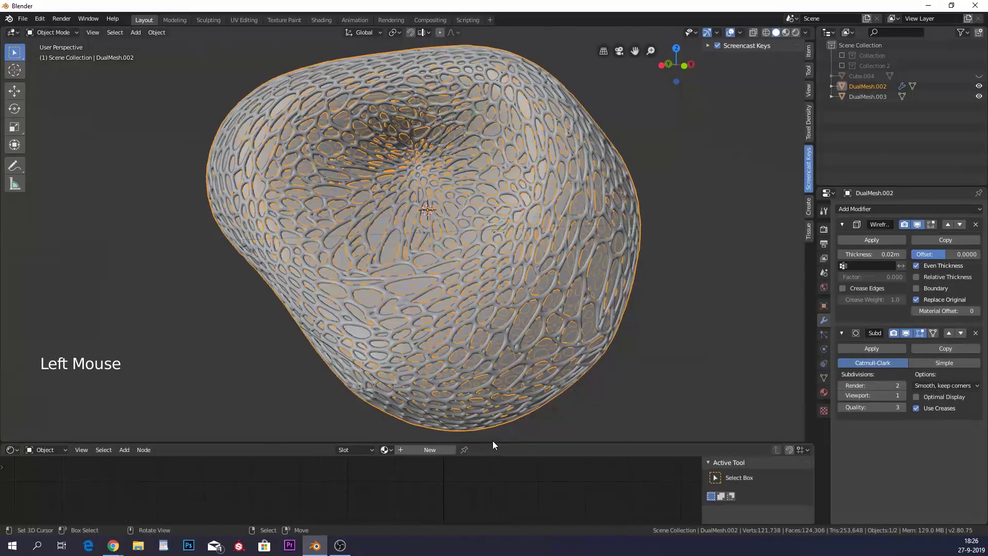
pyautogui.moveTo(493, 445); pyautogui.dragTo(493, 390)
pyautogui.click(386, 396)
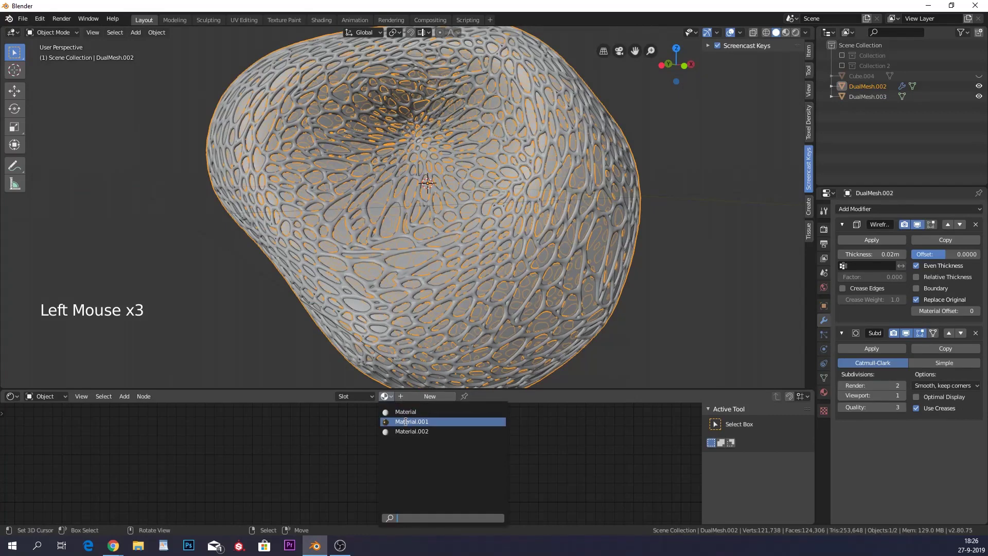
pyautogui.click(406, 421)
# Enlarge the node editor further and set the Principled BSDF roughness of Material.001 to 0.150.
pyautogui.moveTo(409, 428); pyautogui.dragTo(364, 463, button='middle')
pyautogui.scroll(-10, 377, 459)
pyautogui.scroll(7, 359, 418)
pyautogui.scroll(-1, 363, 463)
pyautogui.scroll(4, 364, 465)
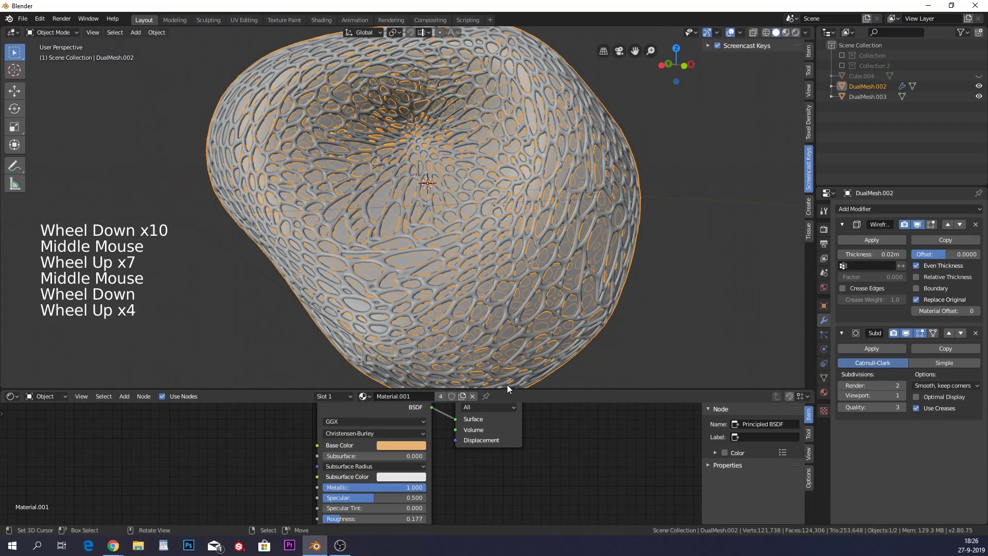
pyautogui.moveTo(507, 390); pyautogui.dragTo(495, 282)
pyautogui.click(409, 391)
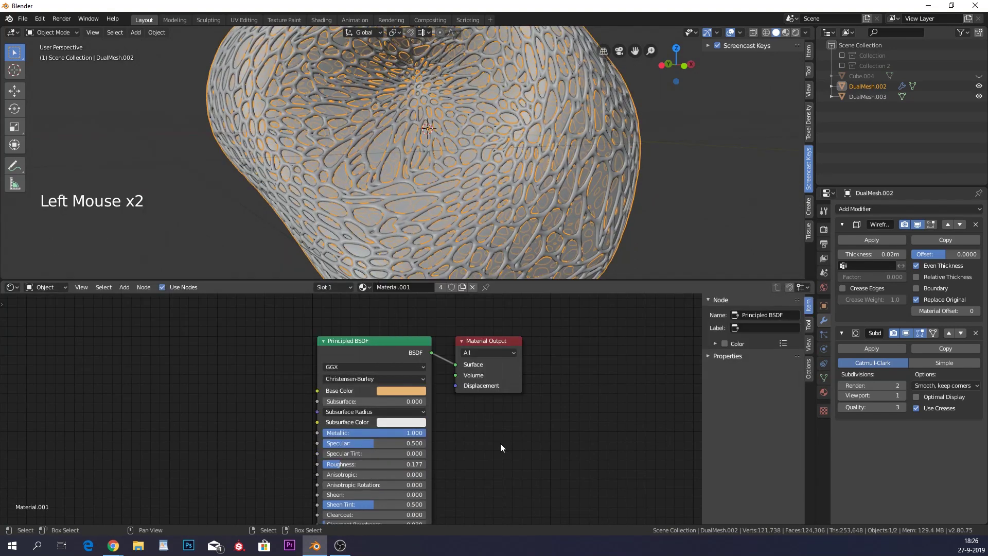
pyautogui.moveTo(418, 410)
pyautogui.mouseDown(button='middle')
pyautogui.moveTo(488, 390)
pyautogui.moveTo(404, 396)
pyautogui.mouseUp(button='middle')
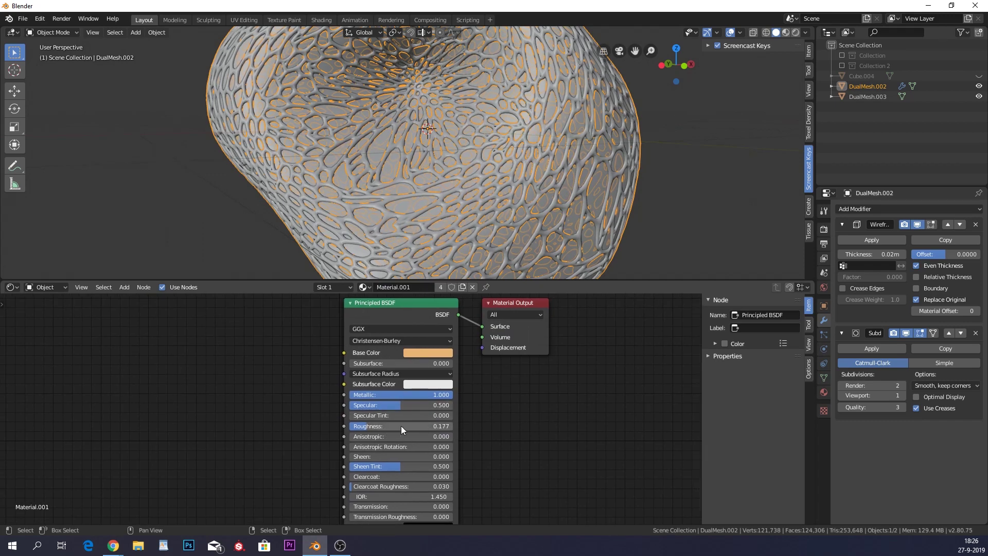
pyautogui.click(442, 426)
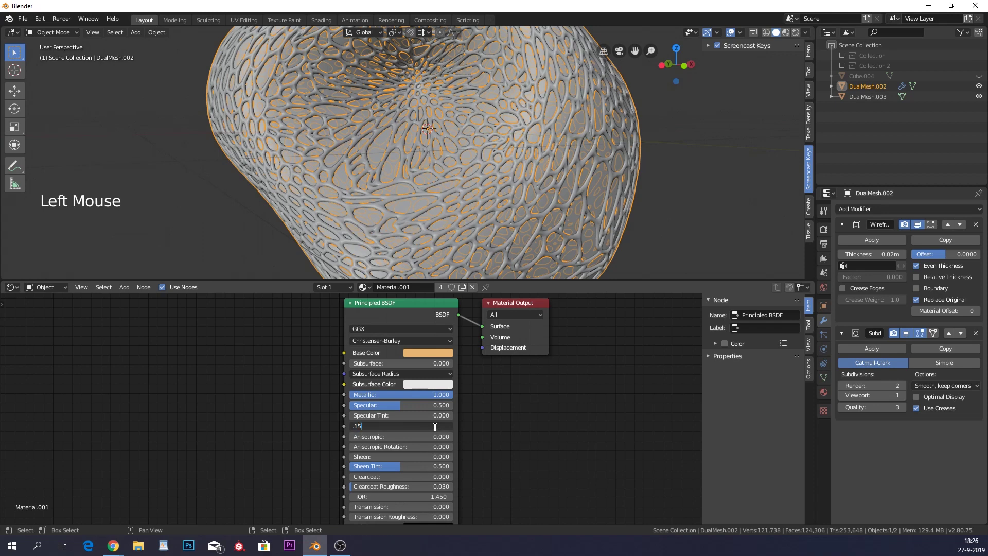
pyautogui.press('Return')
pyautogui.moveTo(491, 300); pyautogui.dragTo(465, 335, button='middle')
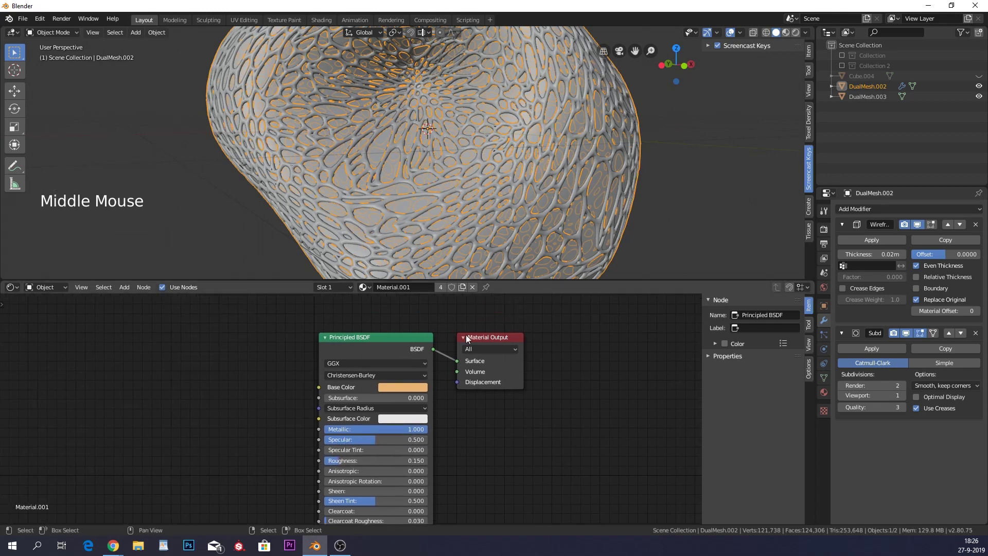
# Select the solid inner mesh DualMesh.003 and review the Principled BSDF settings of its Material.002.
pyautogui.moveTo(469, 271); pyautogui.dragTo(442, 271, button='middle')
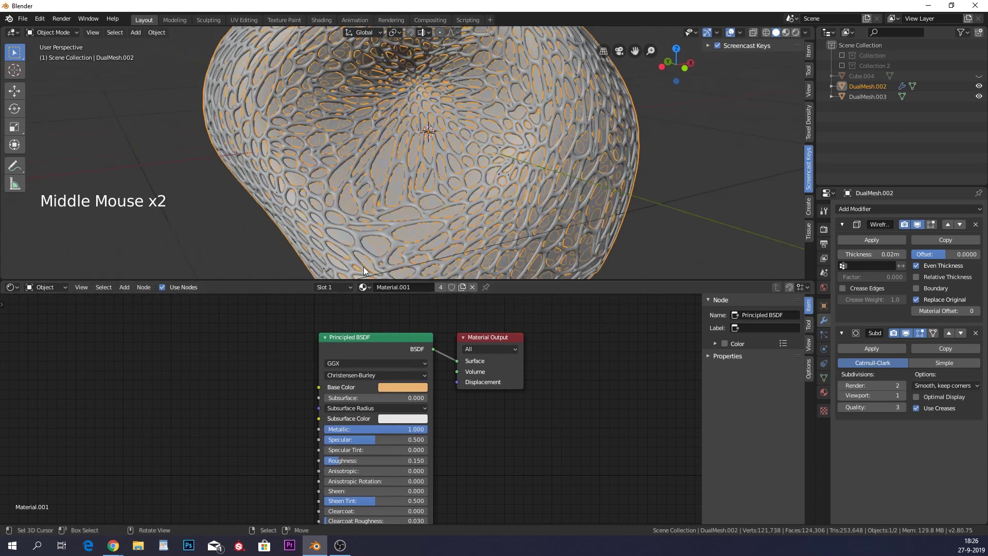
pyautogui.click(379, 206)
pyautogui.rightClick(386, 178)
pyautogui.rightClick(388, 172)
pyautogui.moveTo(393, 167); pyautogui.dragTo(410, 172, button='right')
pyautogui.rightClick(410, 184)
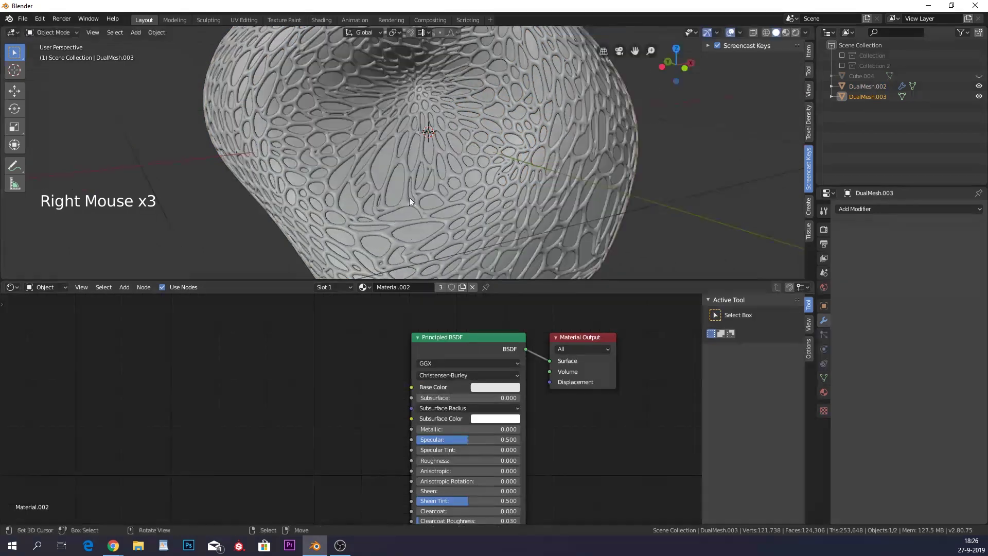
pyautogui.click(500, 386)
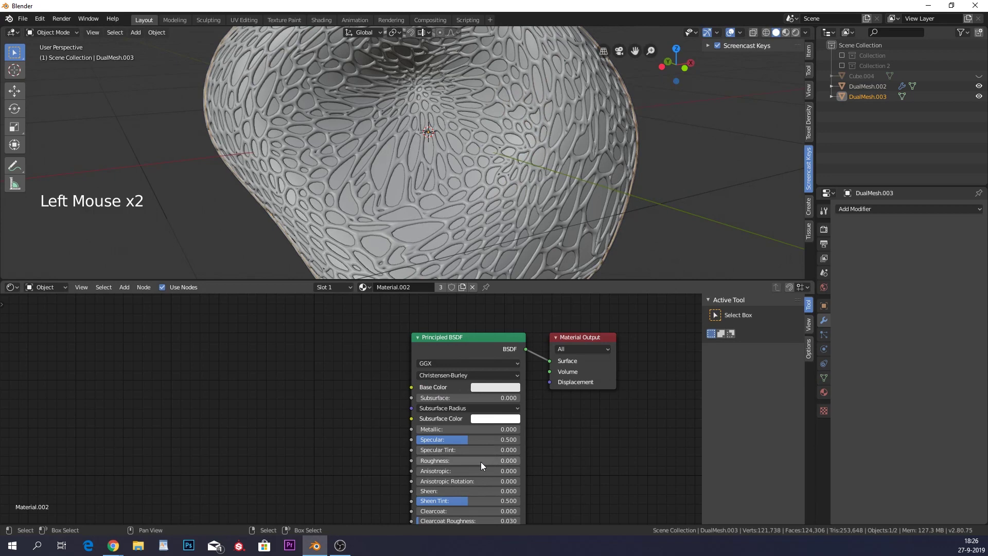
pyautogui.moveTo(418, 460); pyautogui.dragTo(402, 419, button='middle')
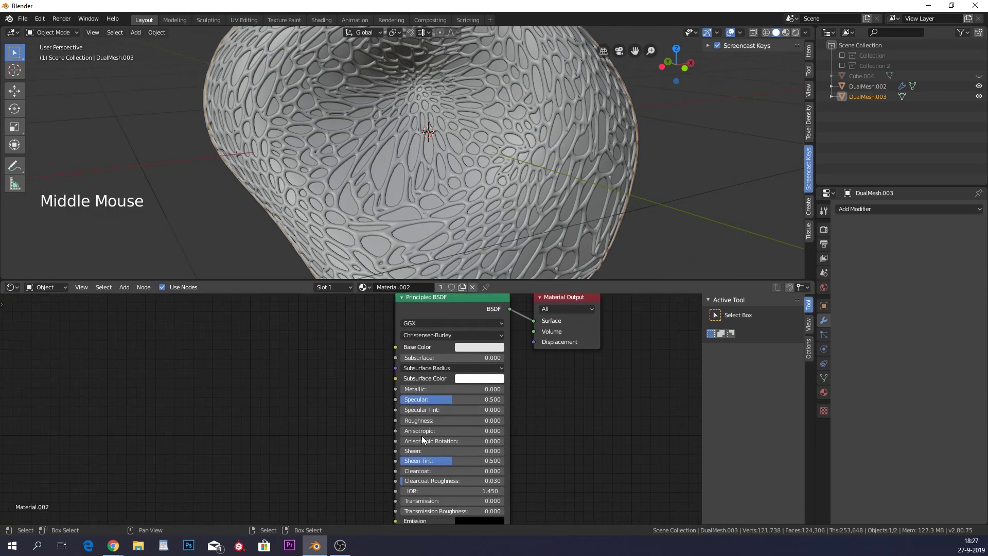
# Enlarge the 3D viewport, switch it to LookDev shading, and view the meshes with their materials.
pyautogui.moveTo(552, 188); pyautogui.dragTo(676, 139, button='middle')
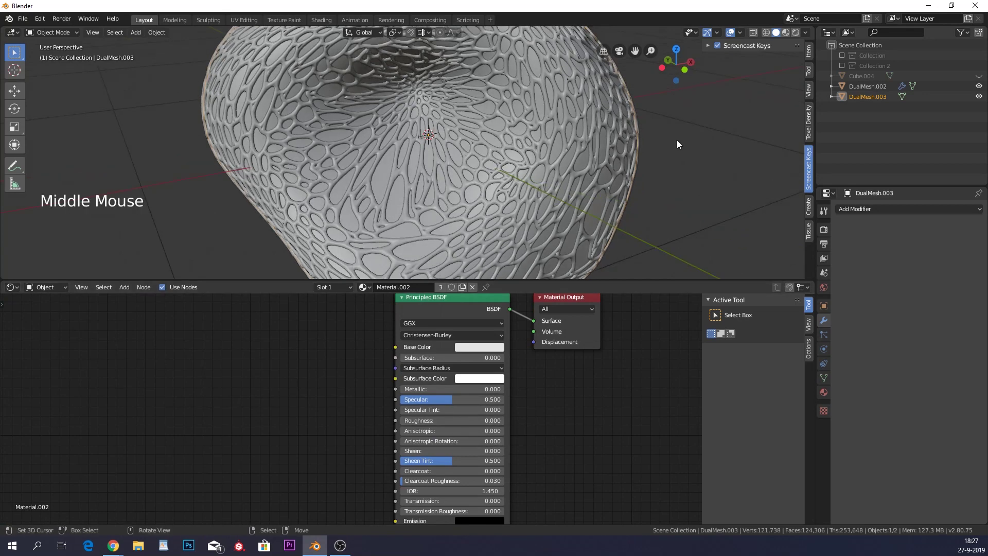
pyautogui.scroll(-3, 615, 138)
pyautogui.moveTo(643, 279); pyautogui.dragTo(633, 448)
pyautogui.scroll(4, 519, 314)
pyautogui.scroll(-1, 523, 313)
pyautogui.moveTo(522, 313); pyautogui.dragTo(546, 304, button='middle')
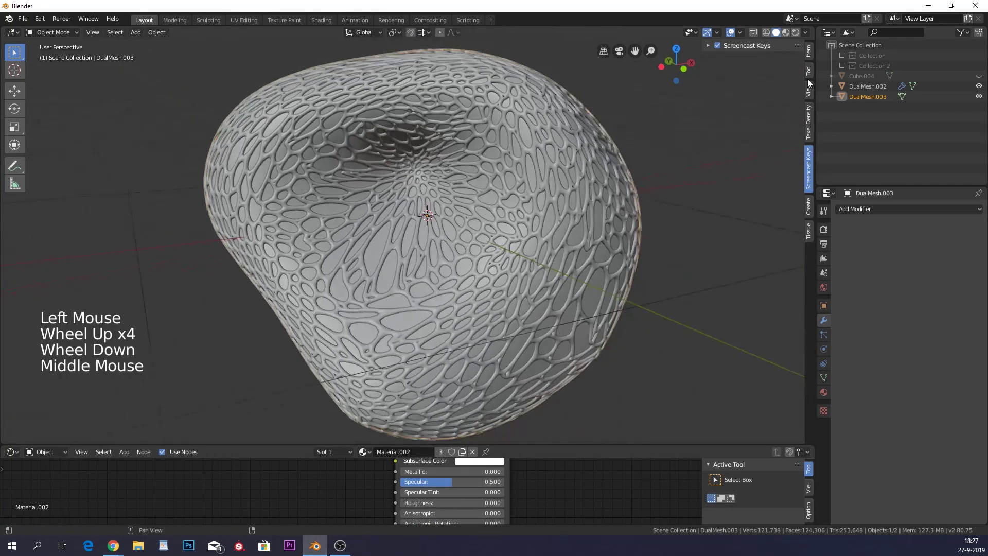
pyautogui.click(787, 32)
pyautogui.moveTo(742, 95)
pyautogui.mouseDown(button='middle')
pyautogui.moveTo(613, 132)
pyautogui.moveTo(638, 168)
pyautogui.moveTo(496, 144)
pyautogui.moveTo(502, 132)
pyautogui.moveTo(556, 149)
pyautogui.moveTo(574, 209)
pyautogui.moveTo(701, 211)
pyautogui.moveTo(684, 148)
pyautogui.moveTo(615, 196)
pyautogui.moveTo(600, 221)
pyautogui.mouseUp(button='middle')
pyautogui.scroll(-1, 648, 162)
pyautogui.scroll(-1, 647, 167)
pyautogui.scroll(3, 556, 149)
pyautogui.scroll(-1, 556, 149)
# Examine the cell patterns of the two finished example objects in Collection and Collection 2, and collapse Collection in the outliner.
pyautogui.scroll(-4, 601, 222)
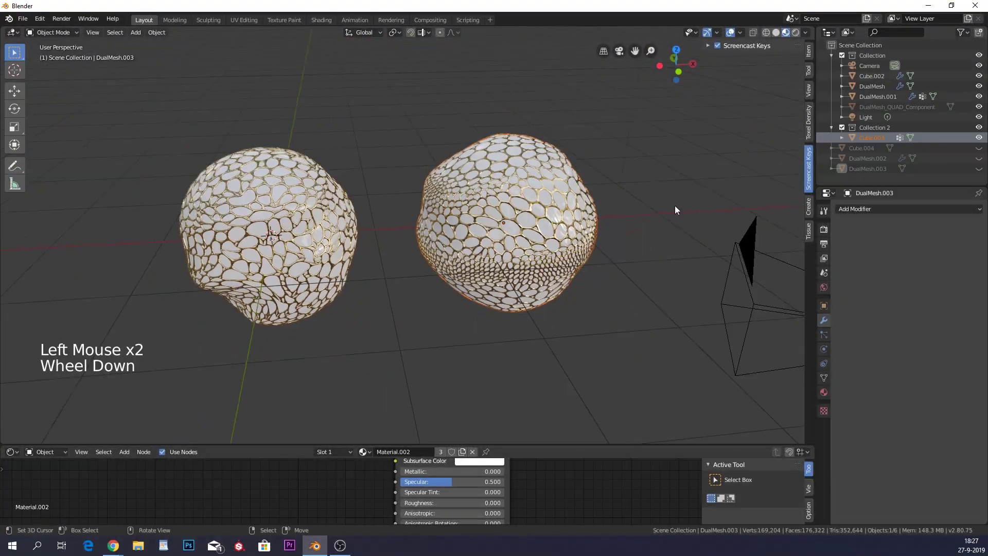
pyautogui.keyDown('shift'); pyautogui.moveTo(675, 208); pyautogui.dragTo(551, 199, button='middle'); pyautogui.keyUp('shift')
pyautogui.scroll(3, 600, 201)
pyautogui.moveTo(550, 198); pyautogui.dragTo(501, 196, button='middle')
pyautogui.scroll(4, 502, 195)
pyautogui.keyDown('shift'); pyautogui.moveTo(499, 154); pyautogui.dragTo(476, 312, button='middle'); pyautogui.keyUp('shift')
pyautogui.scroll(-1, 484, 268)
pyautogui.scroll(-7, 476, 313)
pyautogui.keyDown('shift'); pyautogui.moveTo(503, 267); pyautogui.dragTo(530, 211, button='middle'); pyautogui.keyUp('shift')
pyautogui.click(832, 55)
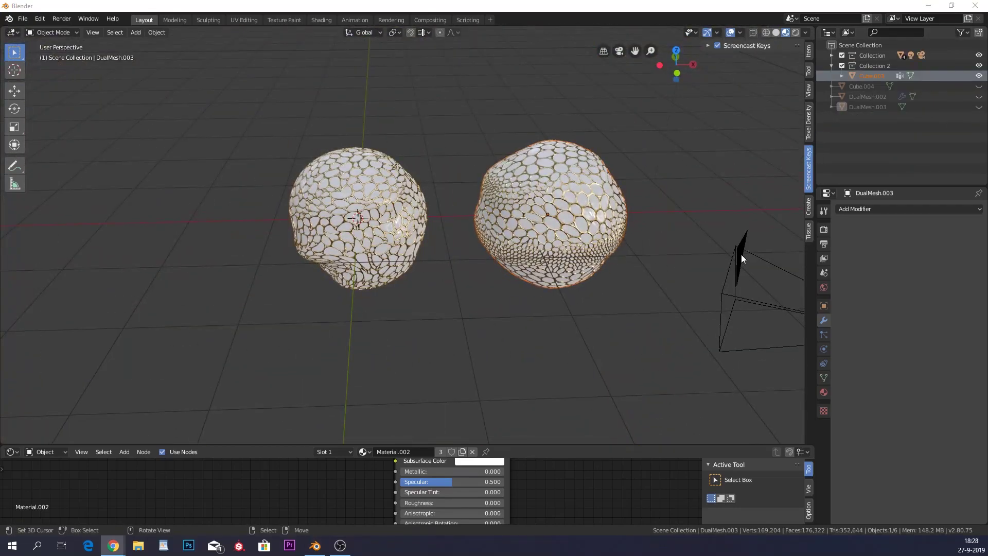
pyautogui.moveTo(563, 255); pyautogui.dragTo(730, 260, button='middle')
pyautogui.scroll(2, 568, 255)
# Switch to Chrome and read the Blender Stack Exchange answer on creating the Tissue render with displace and decimate.
pyautogui.hotkey('alt', 'Tab')
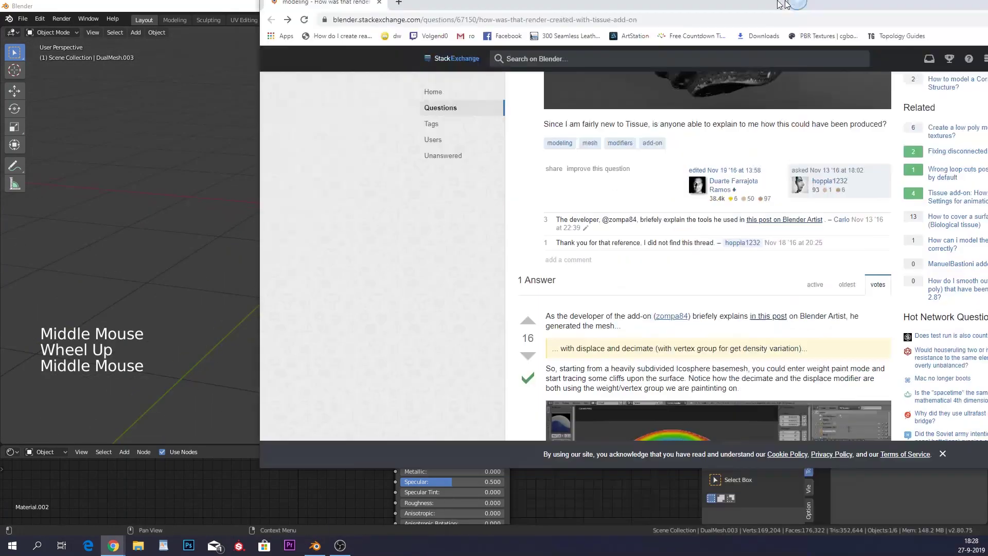
pyautogui.scroll(-2, 492, 335)
pyautogui.scroll(-1, 491, 335)
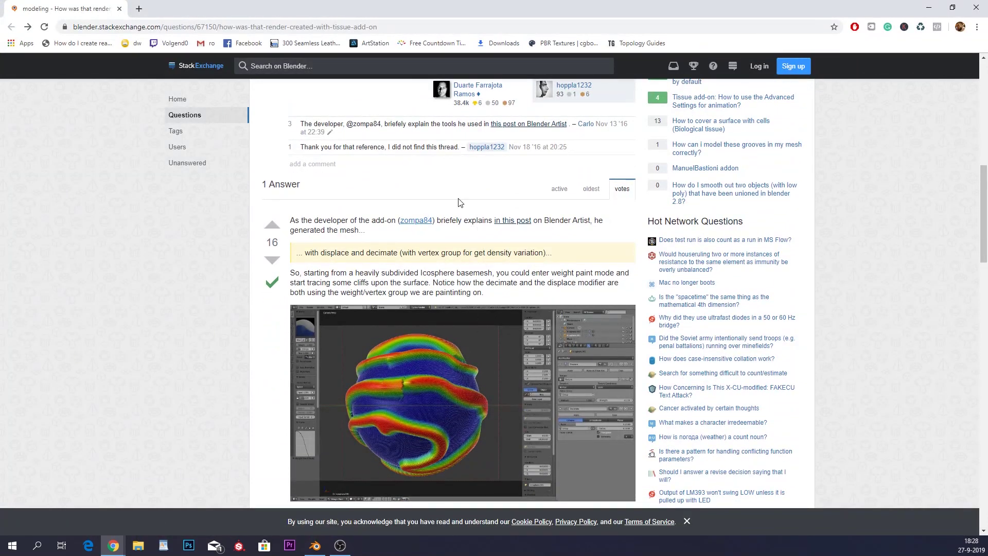
pyautogui.moveTo(287, 219); pyautogui.dragTo(373, 233)
pyautogui.click(374, 236)
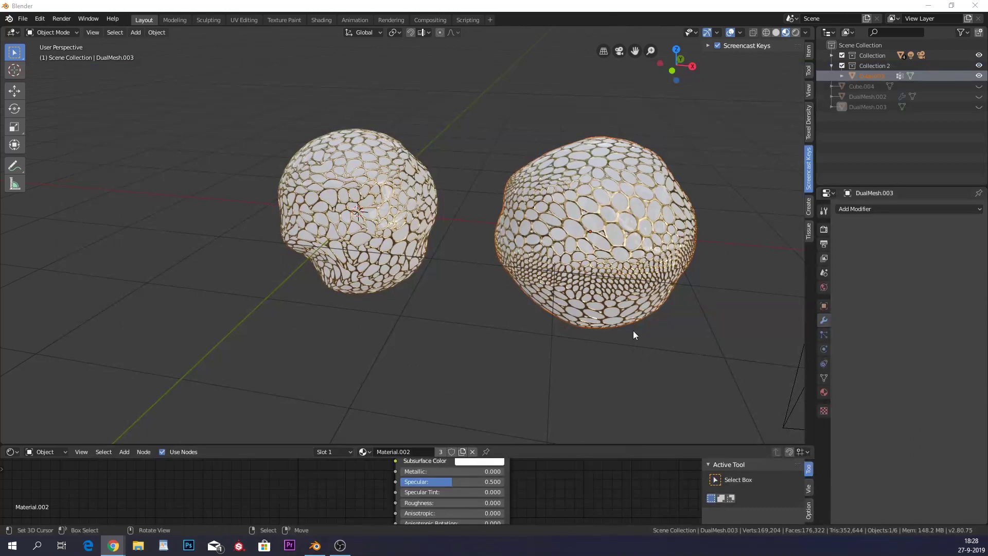
# Return to Blender and exclude Collection 2 and Collection from the view layer.
pyautogui.keyDown('shift'); pyautogui.moveTo(633, 330); pyautogui.dragTo(432, 306, button='middle'); pyautogui.keyUp('shift')
pyautogui.scroll(3, 580, 294)
pyautogui.scroll(-4, 503, 287)
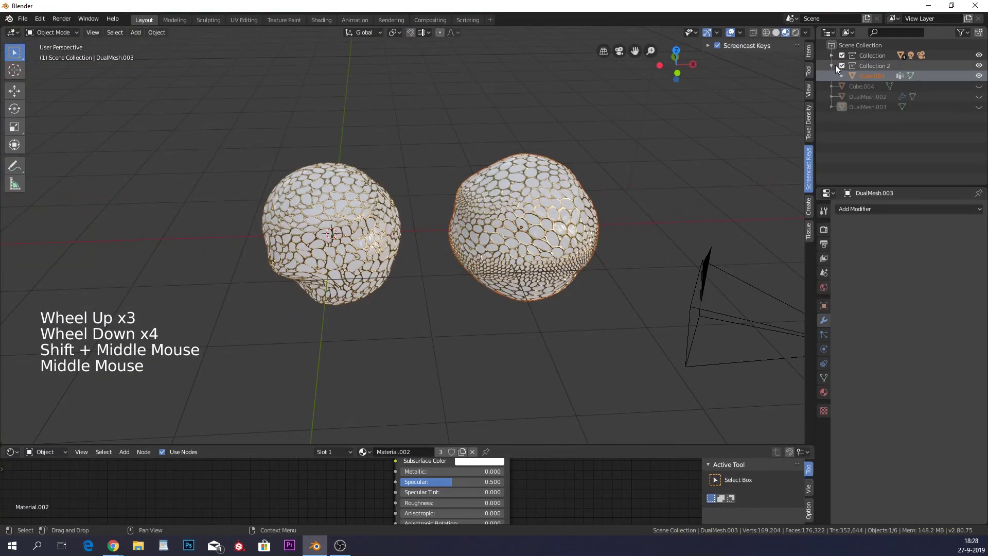
pyautogui.click(842, 65)
pyautogui.click(842, 55)
# Delete the existing sphere and add a new UV Sphere in its place.
pyautogui.click(450, 246)
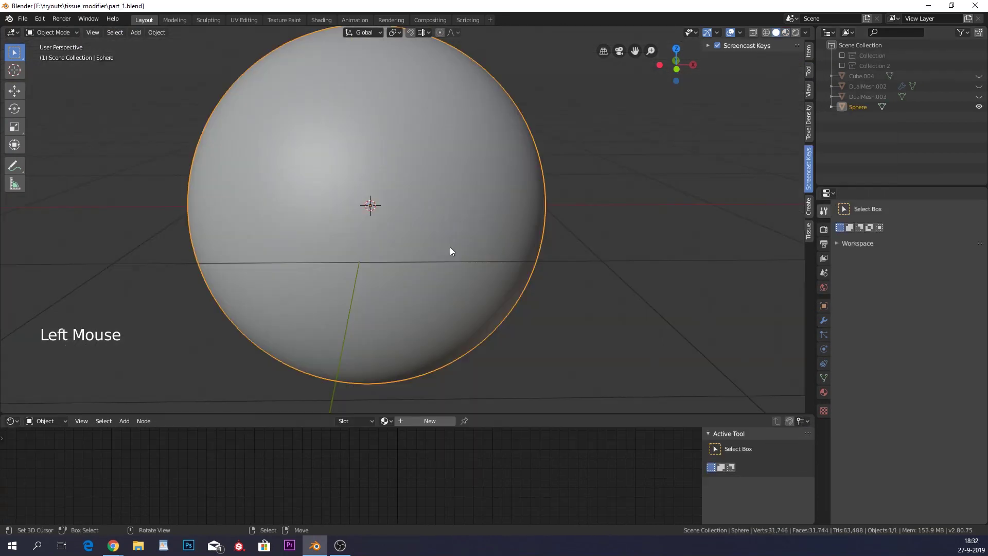
pyautogui.scroll(-4, 443, 242)
pyautogui.press('x')
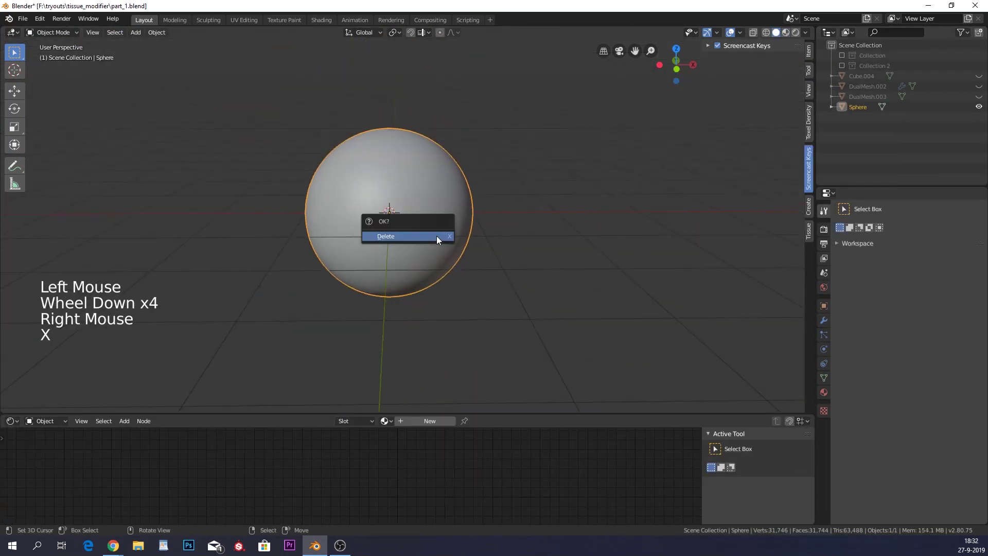
pyautogui.click(436, 236)
pyautogui.hotkey('shift', 'a')
pyautogui.moveTo(436, 236)
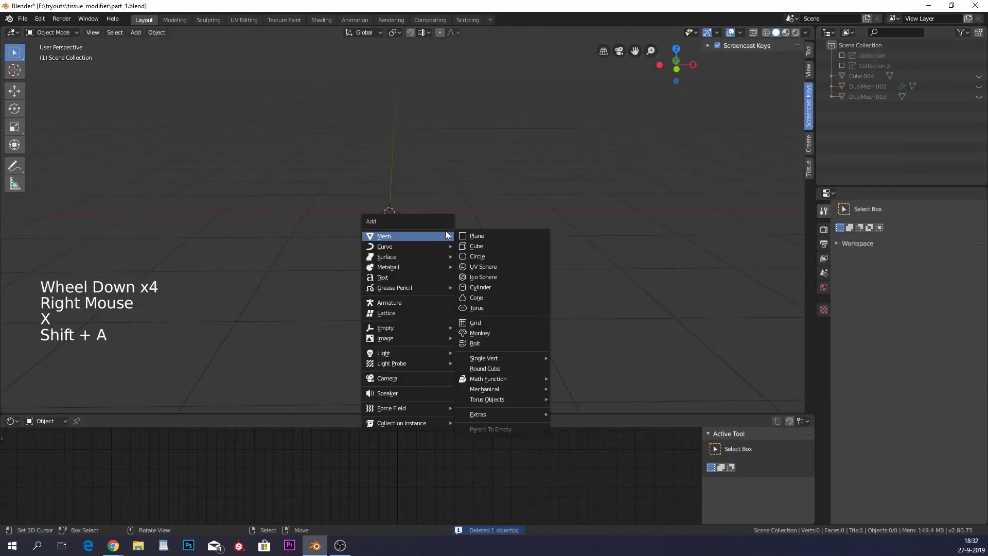
pyautogui.click(495, 266)
# Add a Subdivision Surface modifier to the new sphere, raise its viewport subdivisions to 2, and apply it.
pyautogui.click(824, 324)
pyautogui.click(870, 209)
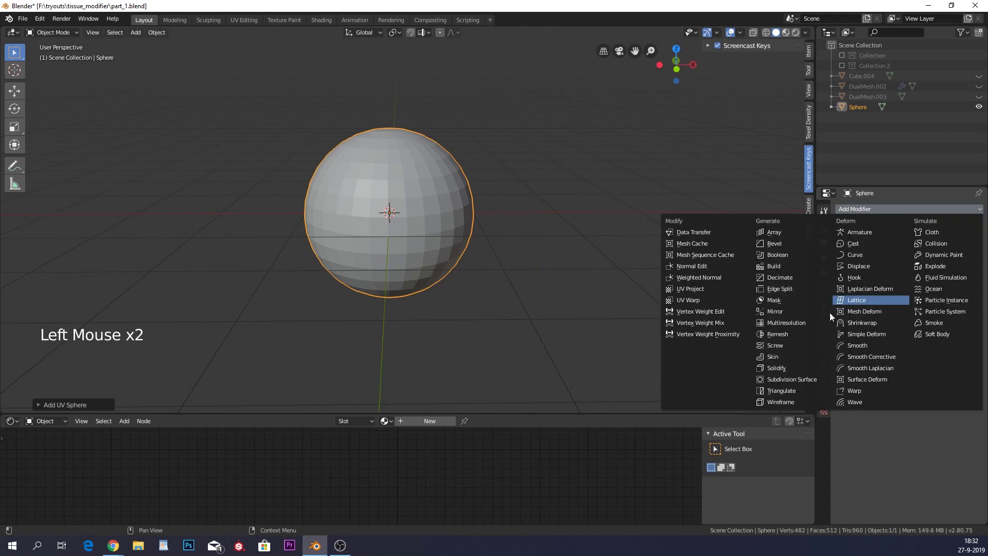
pyautogui.click(795, 379)
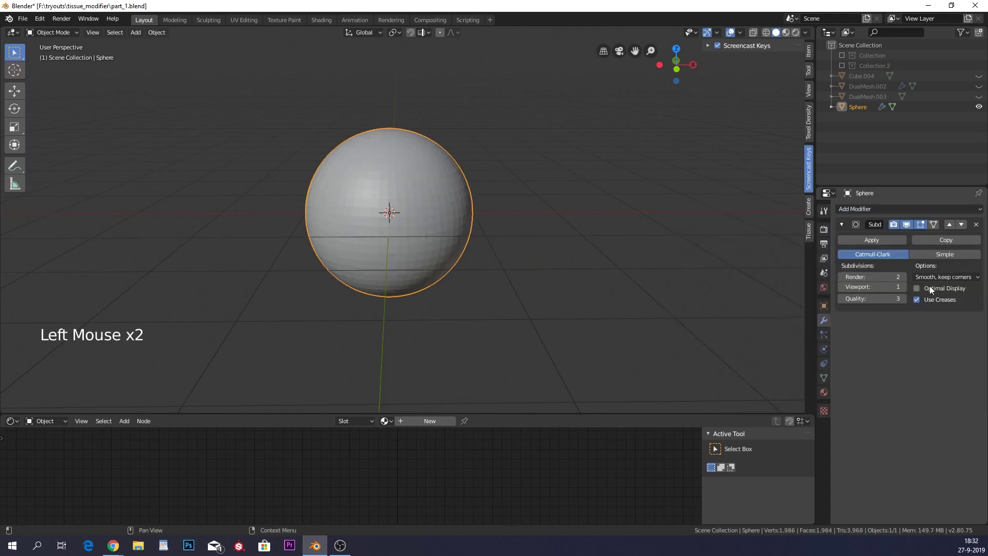
pyautogui.click(903, 287)
pyautogui.click(881, 240)
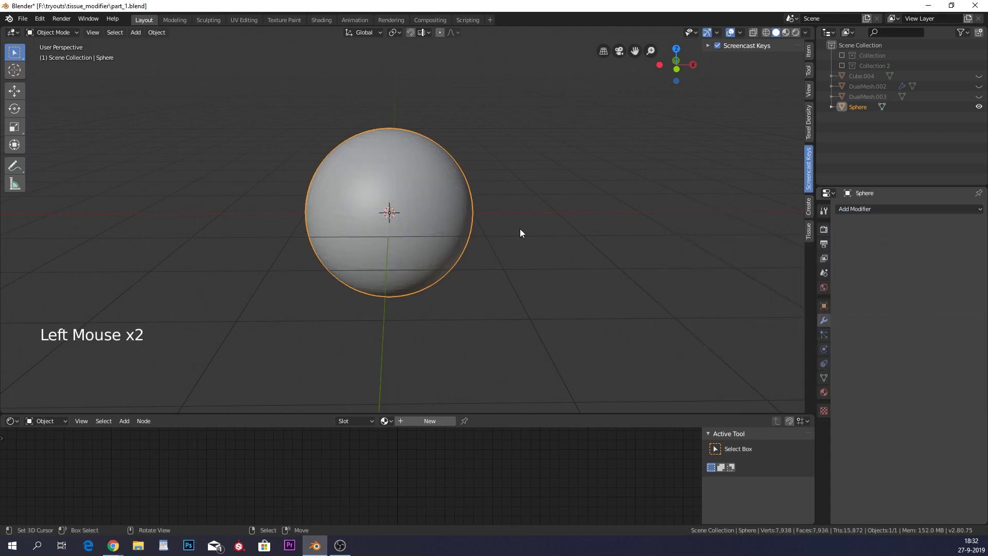
# Switch the sphere to Weight Paint mode and set the Draw brush to radius 62 px and strength 1.000.
pyautogui.scroll(3, 464, 221)
pyautogui.keyDown('shift'); pyautogui.moveTo(458, 216); pyautogui.dragTo(422, 206, button='middle'); pyautogui.keyUp('shift')
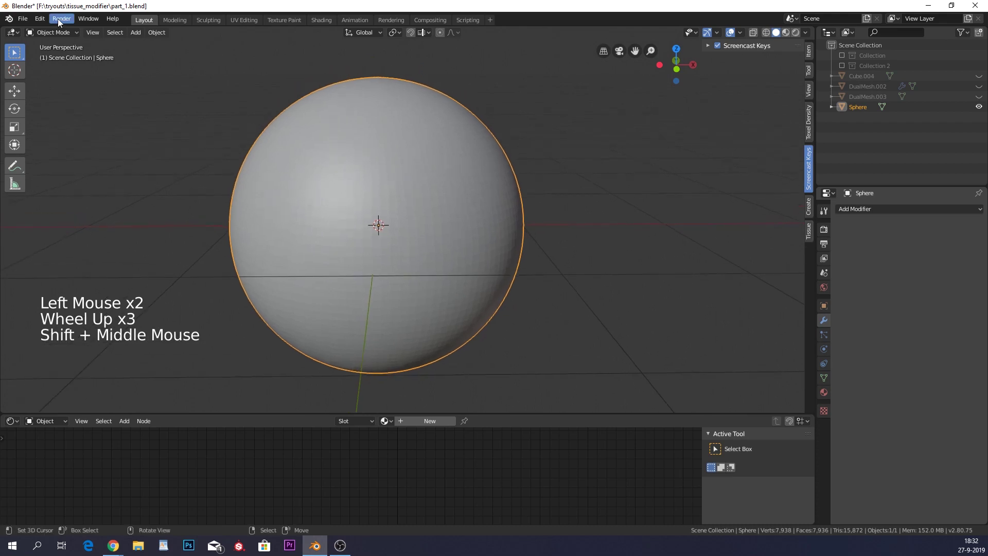
pyautogui.click(54, 32)
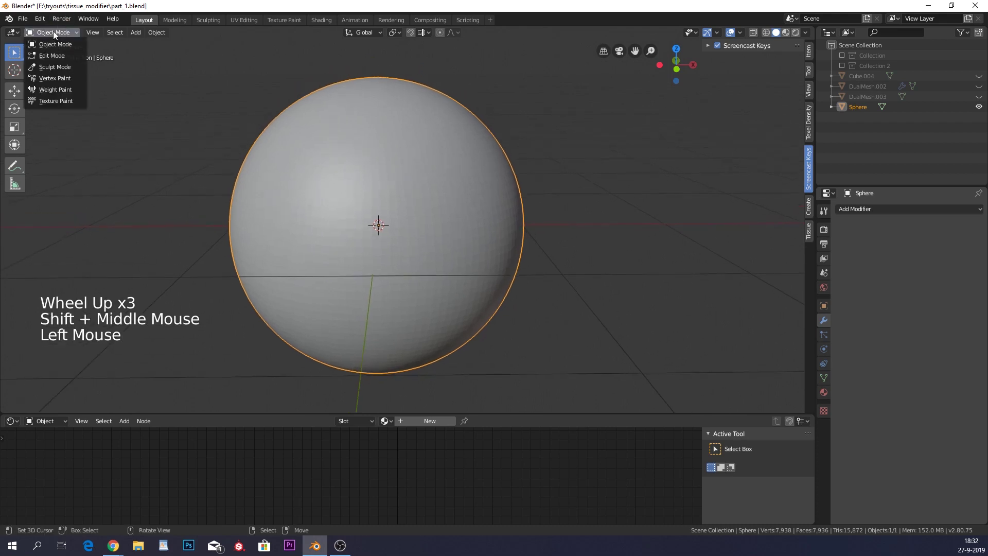
pyautogui.click(68, 92)
pyautogui.moveTo(296, 238)
pyautogui.mouseDown()
pyautogui.moveTo(345, 240)
pyautogui.moveTo(465, 302)
pyautogui.mouseUp()
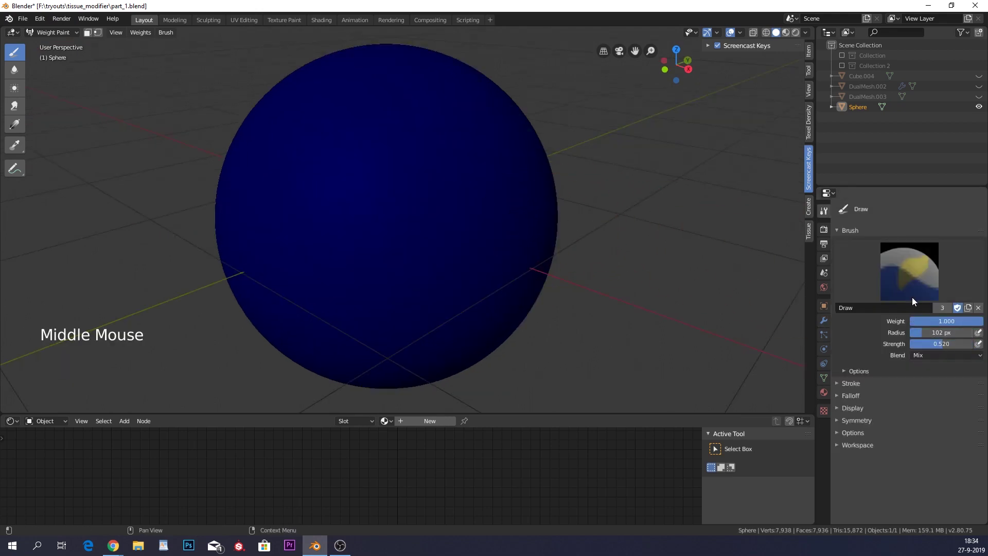
pyautogui.moveTo(938, 334); pyautogui.dragTo(919, 334)
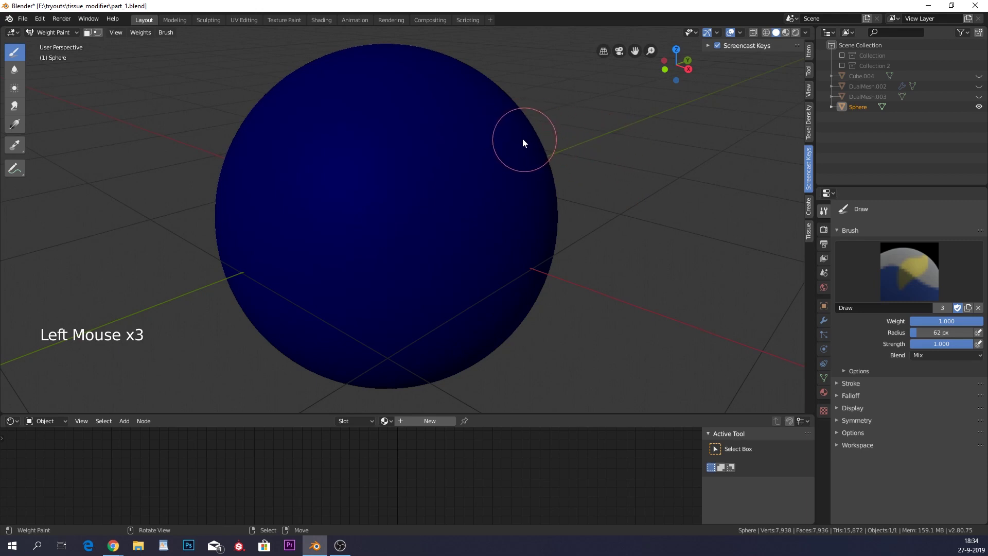
# Paint a thin, wavy full-weight band all the way around the upper part of the sphere.
pyautogui.moveTo(356, 156); pyautogui.dragTo(435, 175, button='middle')
pyautogui.scroll(2, 476, 165)
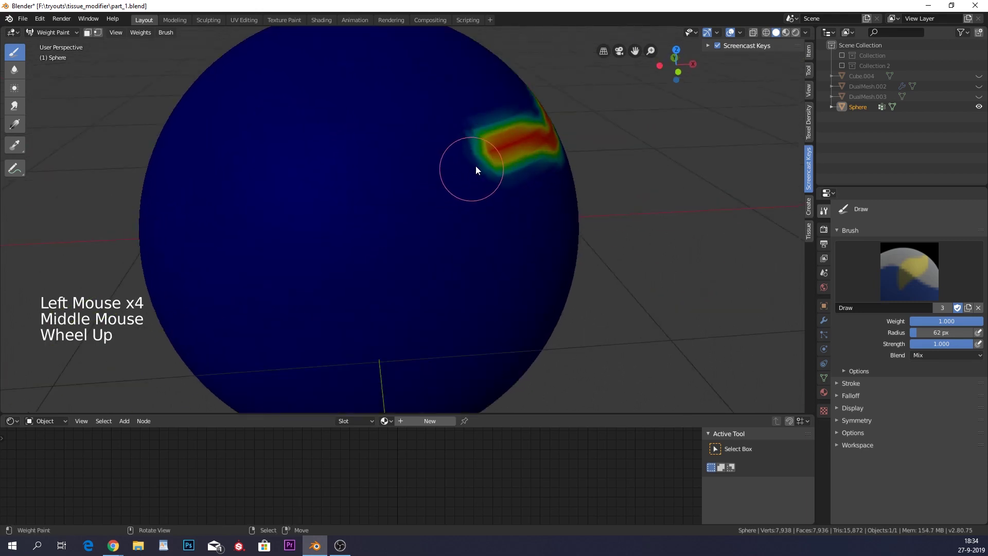
pyautogui.moveTo(477, 166)
pyautogui.mouseDown()
pyautogui.moveTo(298, 181)
pyautogui.moveTo(231, 168)
pyautogui.mouseUp()
pyautogui.scroll(-2, 416, 166)
pyautogui.moveTo(231, 168)
pyautogui.mouseDown(button='middle')
pyautogui.moveTo(416, 166)
pyautogui.moveTo(504, 183)
pyautogui.mouseUp(button='middle')
pyautogui.scroll(2, 416, 166)
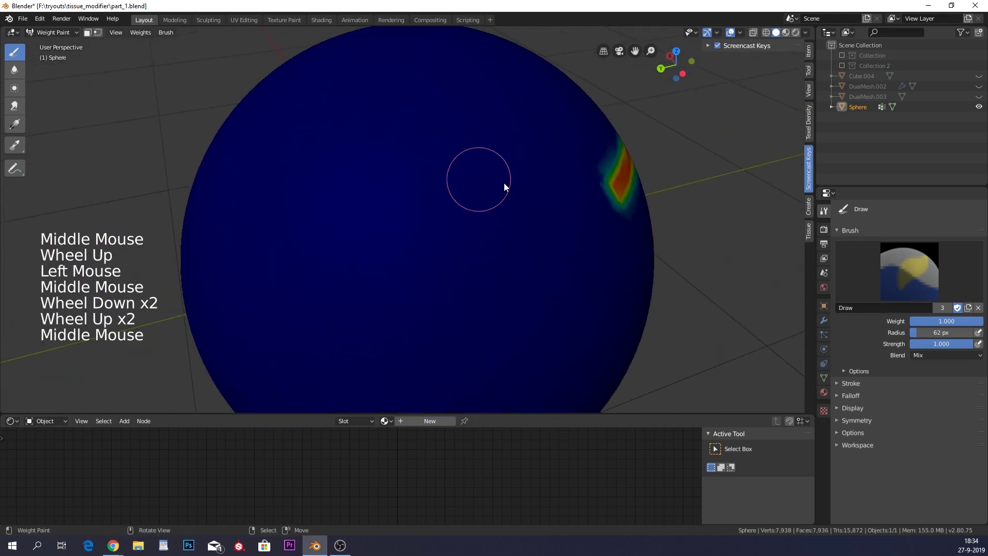
pyautogui.moveTo(615, 204)
pyautogui.mouseDown()
pyautogui.moveTo(452, 258)
pyautogui.moveTo(302, 224)
pyautogui.mouseUp()
pyautogui.moveTo(303, 224); pyautogui.dragTo(567, 224, button='middle')
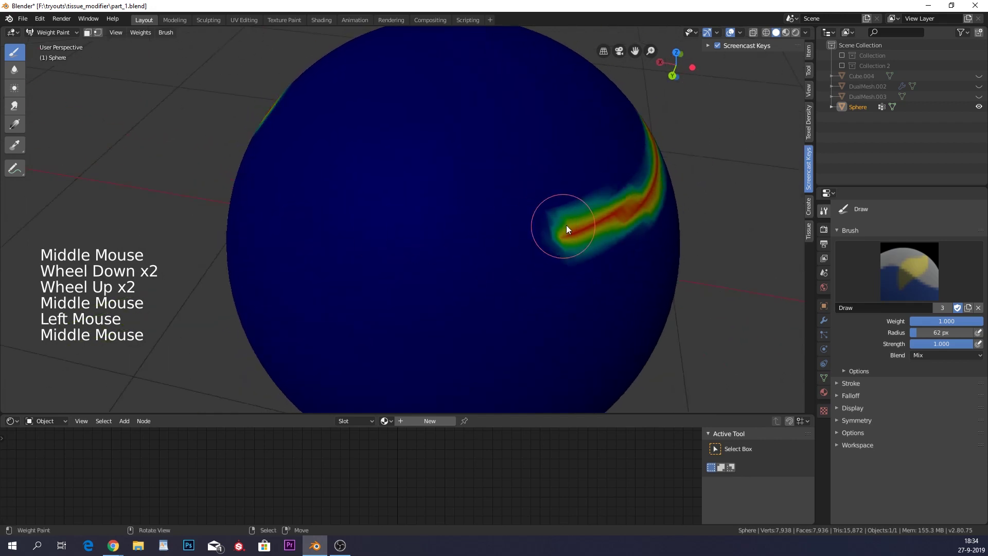
pyautogui.moveTo(566, 225); pyautogui.dragTo(428, 218)
pyautogui.moveTo(428, 219)
pyautogui.mouseDown(button='middle')
pyautogui.moveTo(412, 205)
pyautogui.moveTo(338, 221)
pyautogui.mouseUp(button='middle')
pyautogui.moveTo(338, 221); pyautogui.dragTo(466, 227)
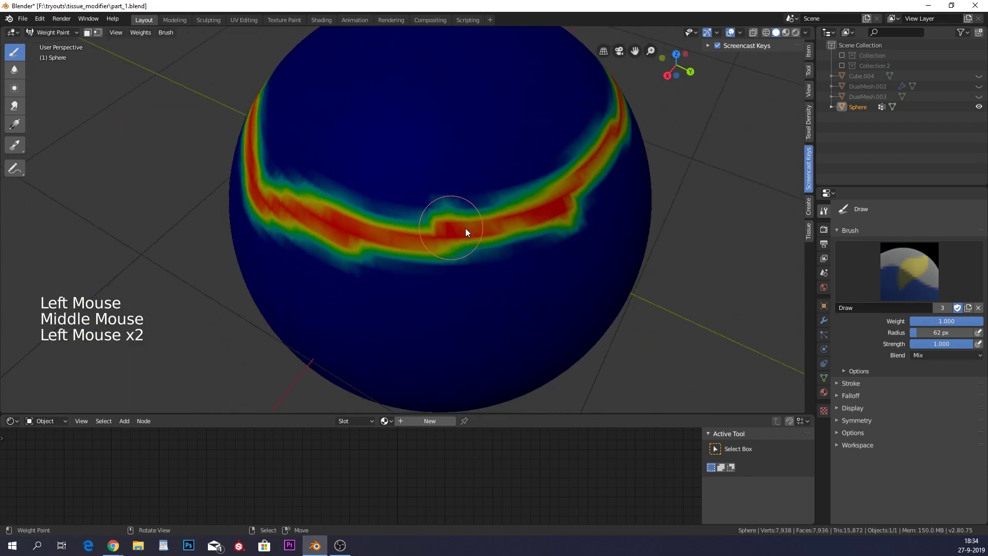
# Enlarge the brush radius to 102 px and paint over the upper band all around the sphere to thicken it.
pyautogui.moveTo(465, 228); pyautogui.dragTo(916, 317, button='middle')
pyautogui.moveTo(917, 332); pyautogui.dragTo(923, 332)
pyautogui.moveTo(420, 257); pyautogui.dragTo(560, 268)
pyautogui.moveTo(560, 268); pyautogui.dragTo(439, 227, button='middle')
pyautogui.moveTo(439, 228); pyautogui.dragTo(628, 230)
pyautogui.moveTo(628, 230); pyautogui.dragTo(274, 207, button='middle')
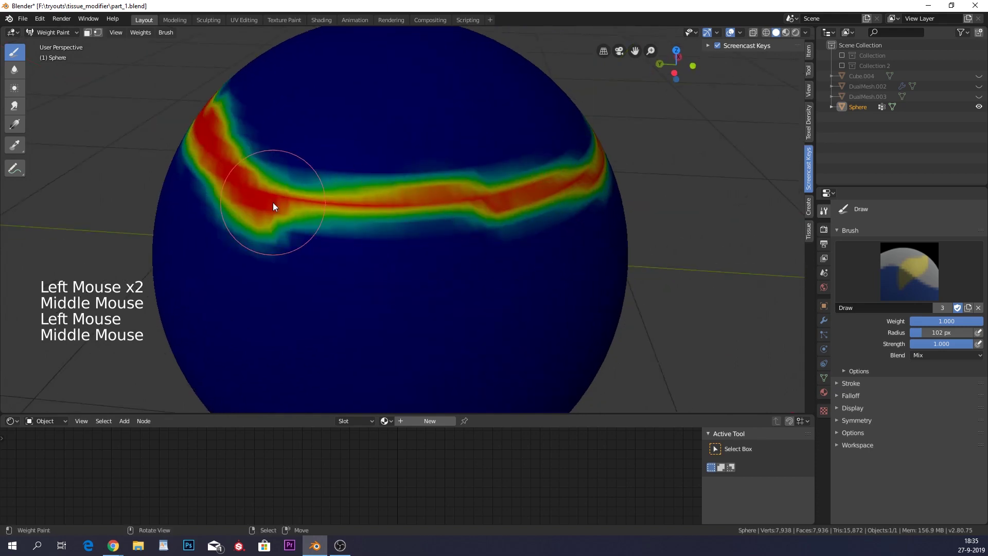
pyautogui.moveTo(274, 207); pyautogui.dragTo(465, 212)
pyautogui.moveTo(466, 212); pyautogui.dragTo(265, 159, button='middle')
pyautogui.moveTo(265, 160); pyautogui.dragTo(502, 173)
pyautogui.moveTo(502, 173); pyautogui.dragTo(417, 167, button='middle')
pyautogui.moveTo(255, 153); pyautogui.dragTo(457, 152)
# Paint a second full-weight band around the middle of the sphere with the 102 px brush.
pyautogui.moveTo(458, 152); pyautogui.dragTo(573, 122, button='middle')
pyautogui.moveTo(528, 243); pyautogui.dragTo(271, 231)
pyautogui.moveTo(270, 232); pyautogui.dragTo(379, 232, button='middle')
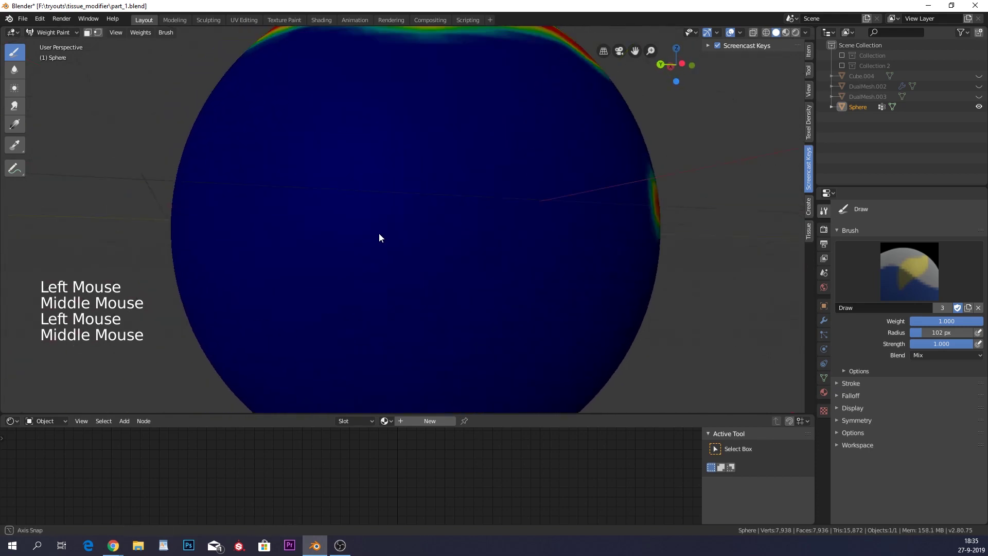
pyautogui.moveTo(657, 206); pyautogui.dragTo(304, 227)
pyautogui.moveTo(383, 232)
pyautogui.mouseDown(button='middle')
pyautogui.moveTo(690, 214)
pyautogui.moveTo(556, 221)
pyautogui.mouseUp(button='middle')
pyautogui.moveTo(556, 221); pyautogui.dragTo(355, 232)
pyautogui.moveTo(340, 233); pyautogui.dragTo(402, 235, button='middle')
pyautogui.moveTo(530, 247); pyautogui.dragTo(360, 258)
pyautogui.moveTo(361, 257); pyautogui.dragTo(463, 266, button='middle')
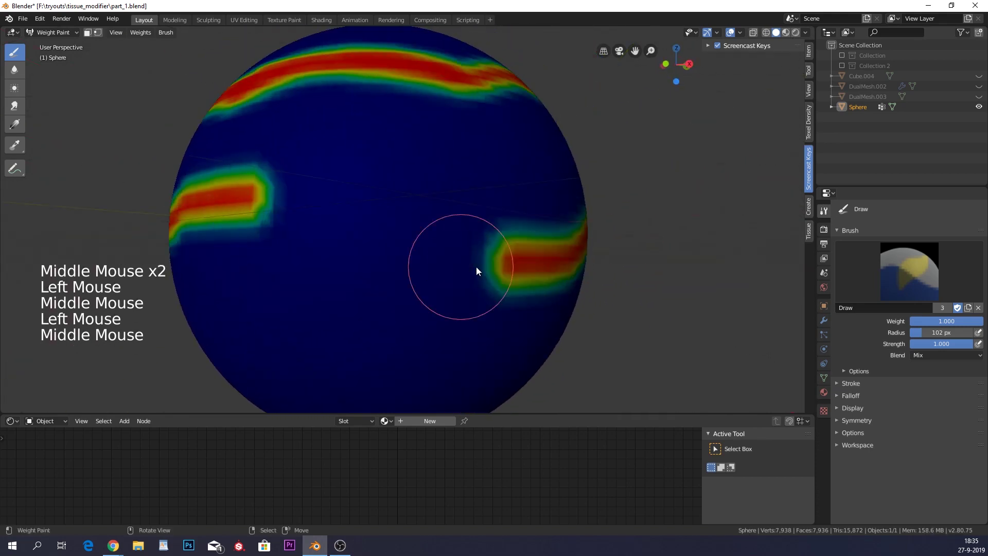
pyautogui.moveTo(486, 267); pyautogui.dragTo(293, 221)
# Paint a third full-weight band around the underside of the sphere and check the bands from all sides.
pyautogui.moveTo(293, 222)
pyautogui.mouseDown(button='middle')
pyautogui.moveTo(317, 235)
pyautogui.moveTo(376, 239)
pyautogui.mouseUp(button='middle')
pyautogui.moveTo(268, 366); pyautogui.dragTo(522, 381)
pyautogui.moveTo(522, 382); pyautogui.dragTo(346, 261, button='middle')
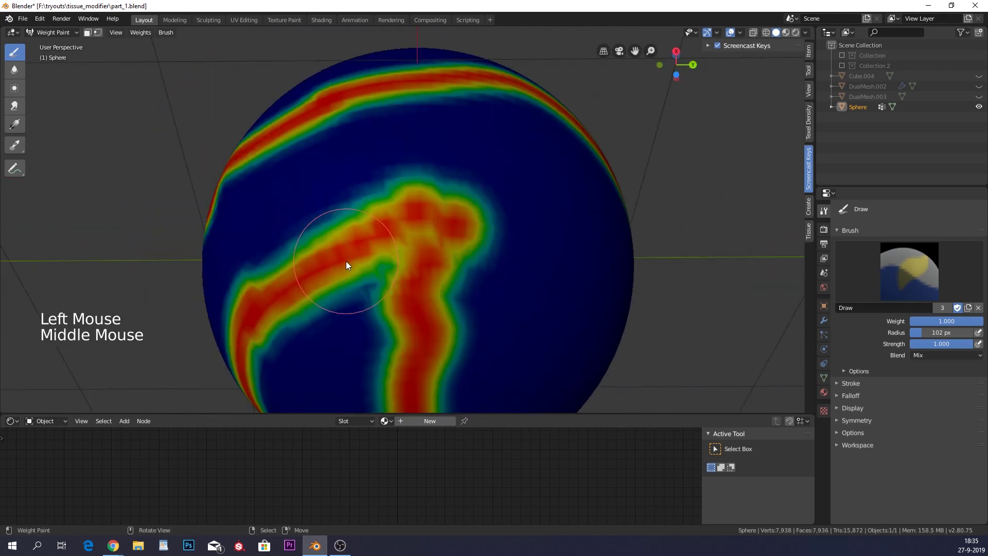
pyautogui.moveTo(345, 261); pyautogui.dragTo(442, 336)
pyautogui.scroll(-4, 443, 336)
pyautogui.moveTo(443, 335); pyautogui.dragTo(584, 248, button='middle')
pyautogui.scroll(5, 585, 248)
pyautogui.scroll(-5, 514, 252)
pyautogui.moveTo(514, 253); pyautogui.dragTo(373, 252, button='middle')
pyautogui.scroll(2, 398, 259)
pyautogui.moveTo(374, 252); pyautogui.dragTo(350, 243, button='middle')
pyautogui.scroll(-1, 350, 243)
pyautogui.scroll(2, 350, 243)
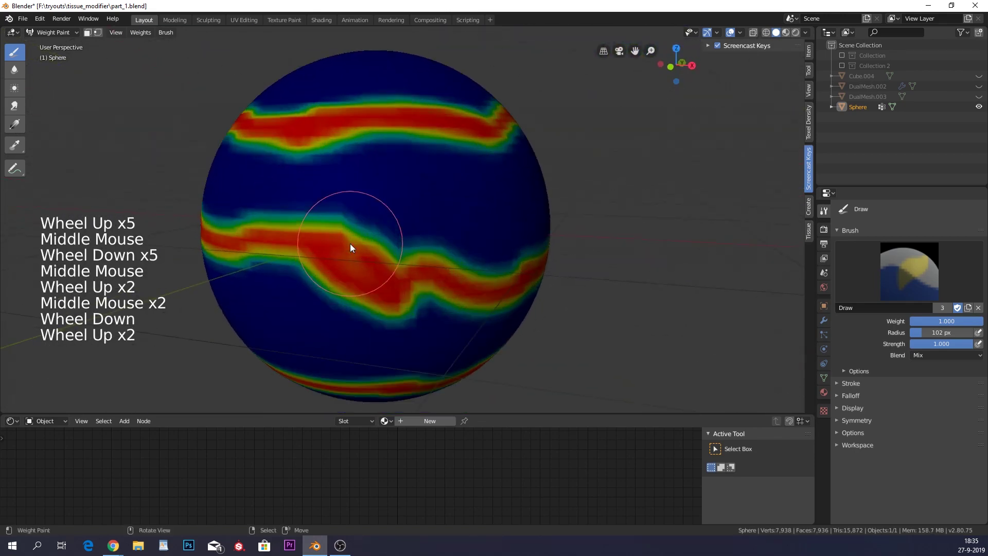
# Return the sphere to Object Mode and add a Displace modifier to it.
pyautogui.click(68, 35)
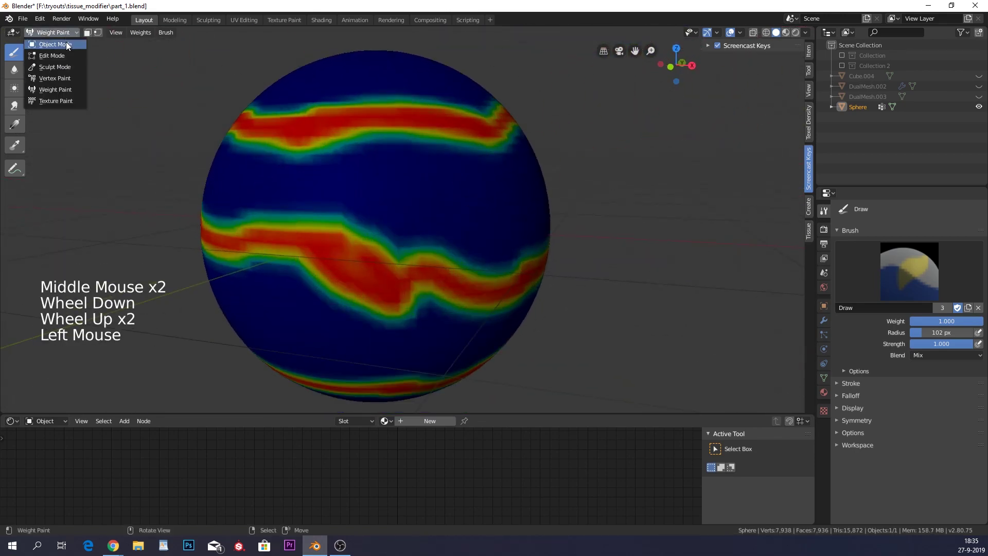
pyautogui.click(67, 45)
pyautogui.moveTo(441, 147); pyautogui.dragTo(473, 152, button='middle')
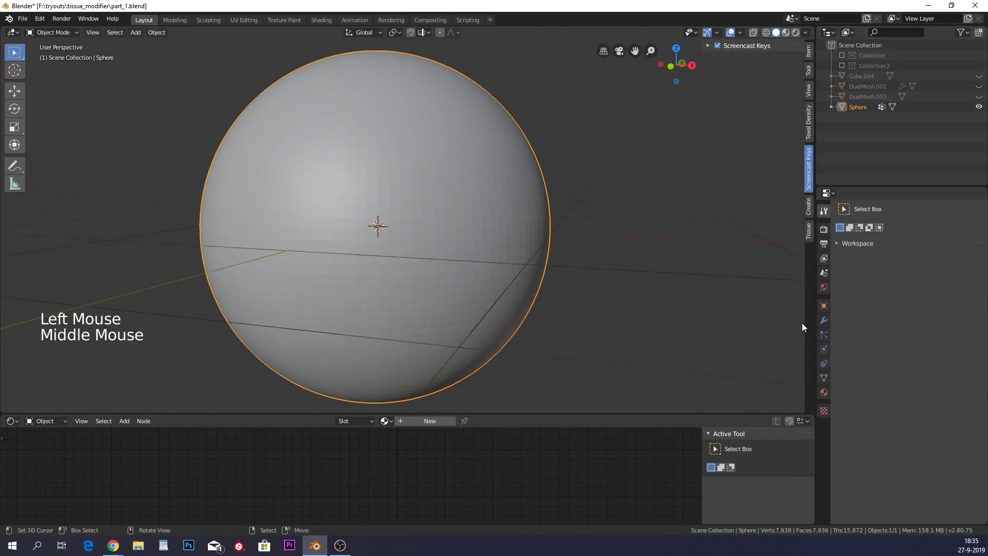
pyautogui.click(825, 320)
pyautogui.click(912, 211)
pyautogui.click(913, 212)
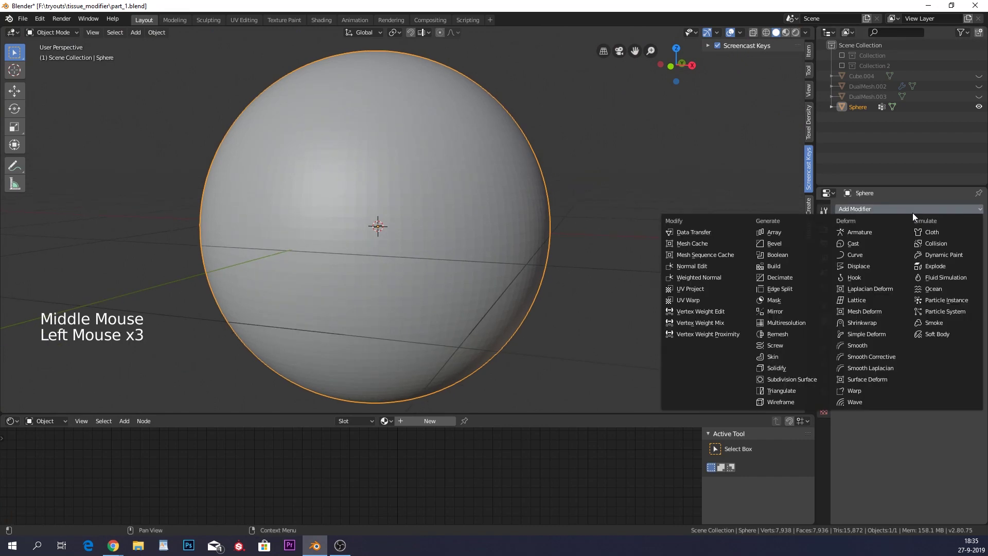
pyautogui.click(913, 212)
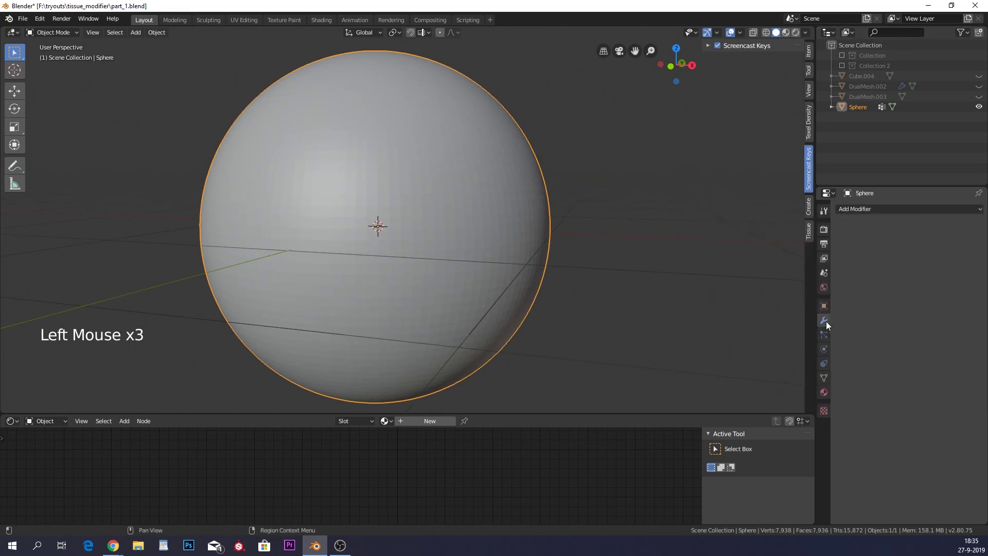
pyautogui.click(889, 218)
pyautogui.click(891, 212)
pyautogui.click(892, 211)
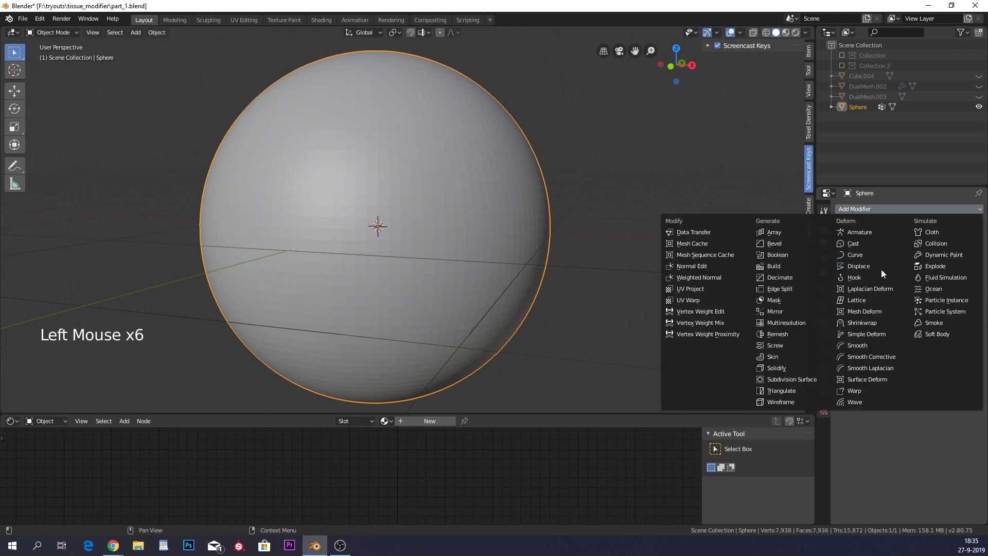
pyautogui.click(877, 266)
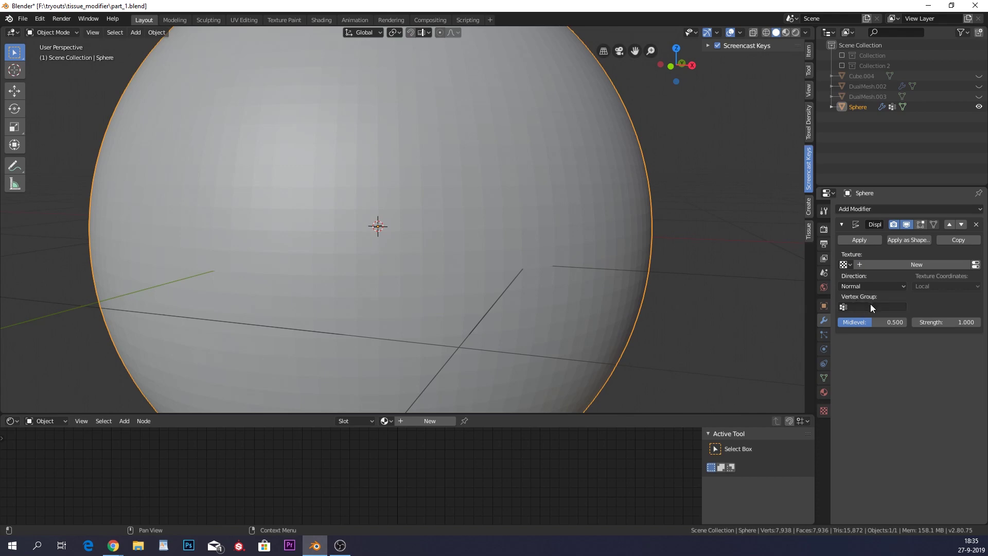
# Limit the Displace modifier to the painted vertex group Group and set its strength to 0.160.
pyautogui.moveTo(870, 308); pyautogui.dragTo(865, 320)
pyautogui.scroll(-2, 489, 211)
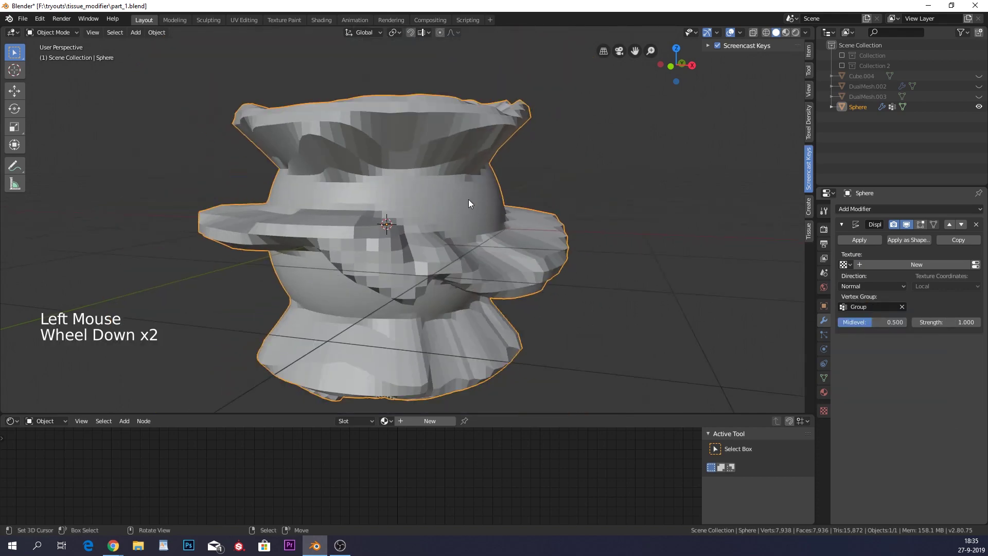
pyautogui.moveTo(468, 199)
pyautogui.mouseDown(button='middle')
pyautogui.moveTo(484, 245)
pyautogui.moveTo(477, 153)
pyautogui.moveTo(478, 212)
pyautogui.moveTo(472, 190)
pyautogui.mouseUp(button='middle')
pyautogui.scroll(1, 505, 207)
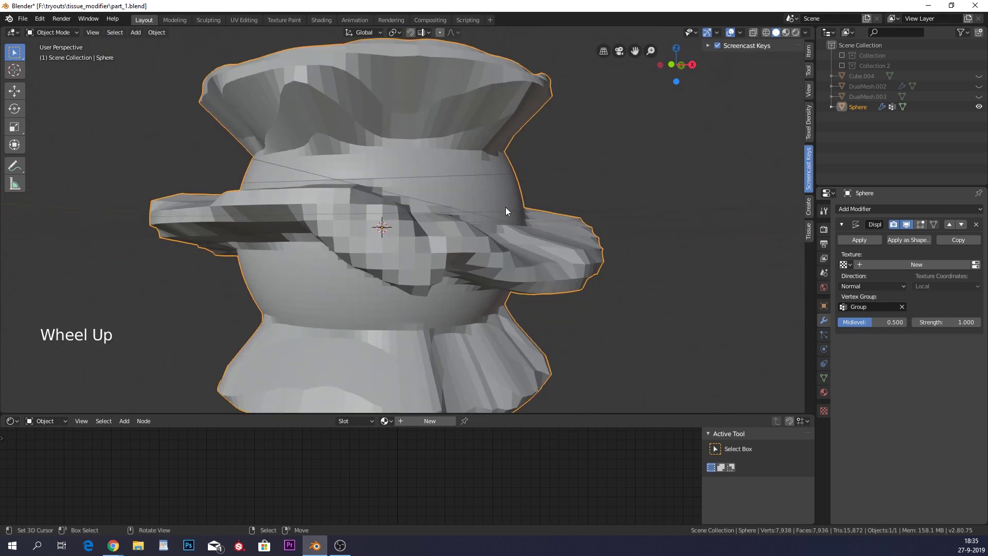
pyautogui.moveTo(968, 322); pyautogui.dragTo(947, 322)
pyautogui.rightClick(919, 325)
# Add a Decimate modifier to the sphere with Triangulate enabled and Group as its vertex group.
pyautogui.click(870, 208)
pyautogui.click(807, 278)
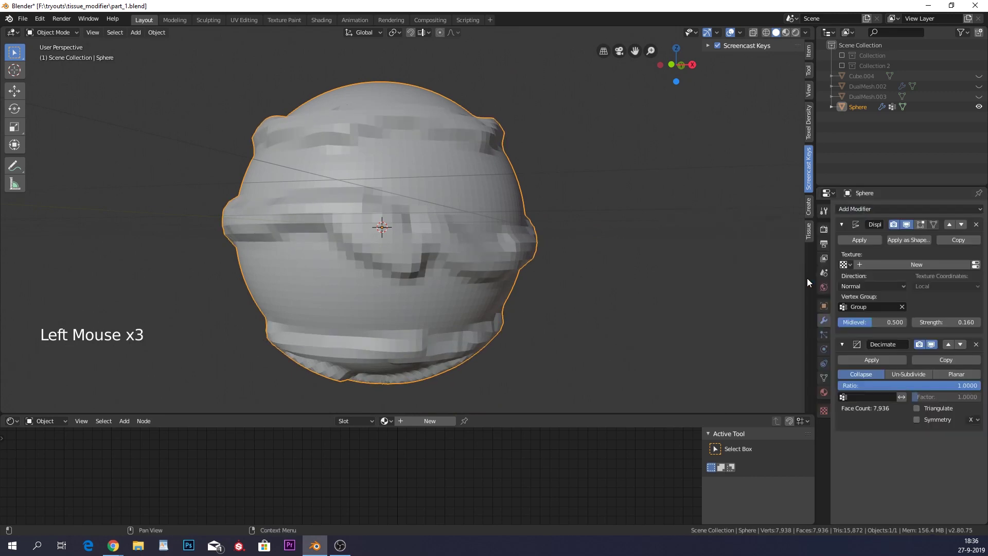
pyautogui.click(918, 409)
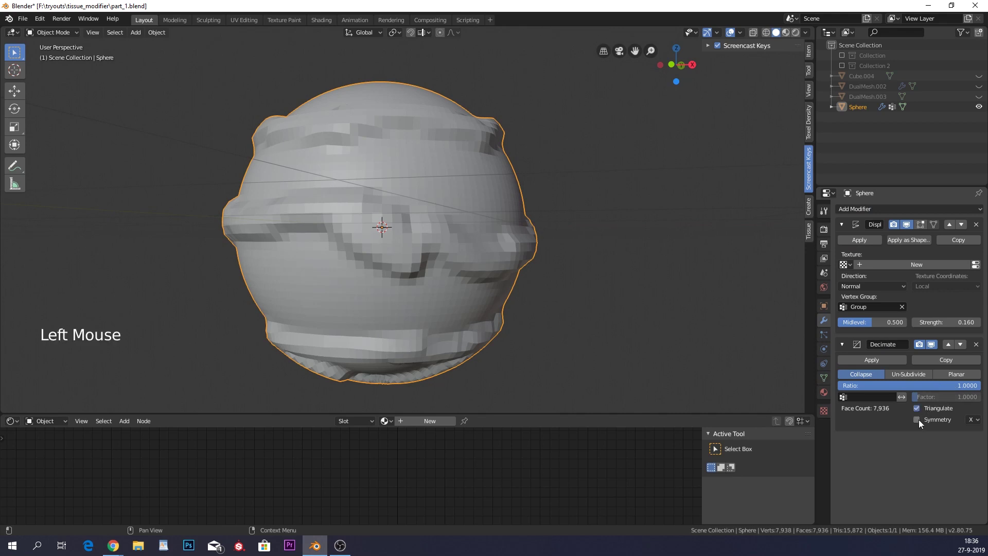
pyautogui.click(866, 397)
pyautogui.click(856, 415)
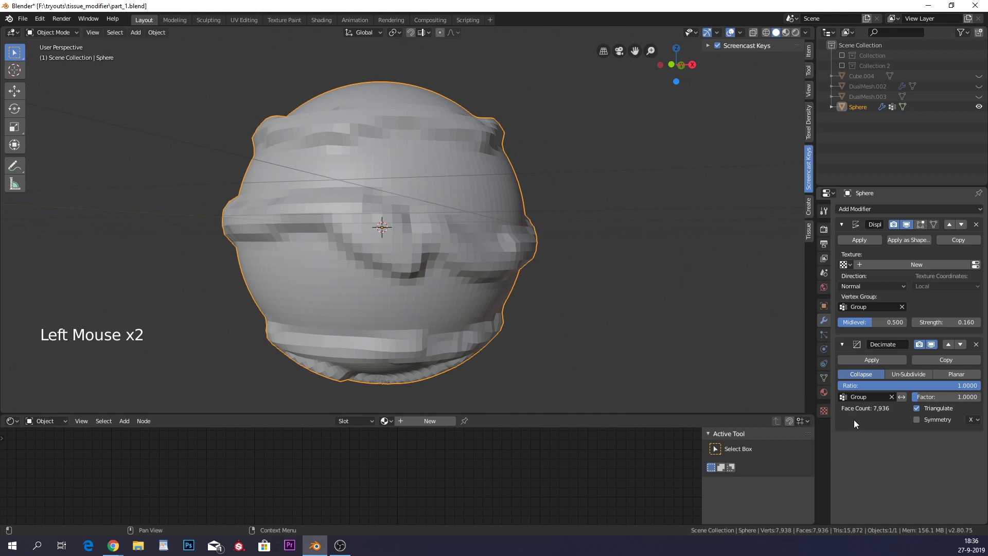
# Invert the Decimate modifier's vertex group influence and reduce the ratio to 0.3120 and the factor to 0.4118.
pyautogui.moveTo(925, 385); pyautogui.dragTo(882, 385)
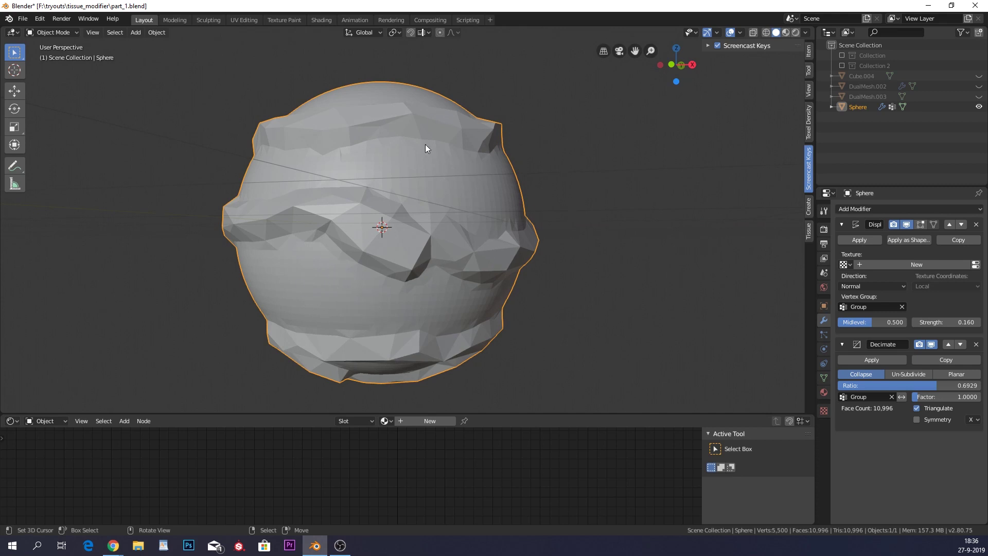
pyautogui.click(901, 397)
pyautogui.moveTo(508, 243); pyautogui.dragTo(478, 289, button='middle')
pyautogui.moveTo(912, 382); pyautogui.dragTo(861, 383)
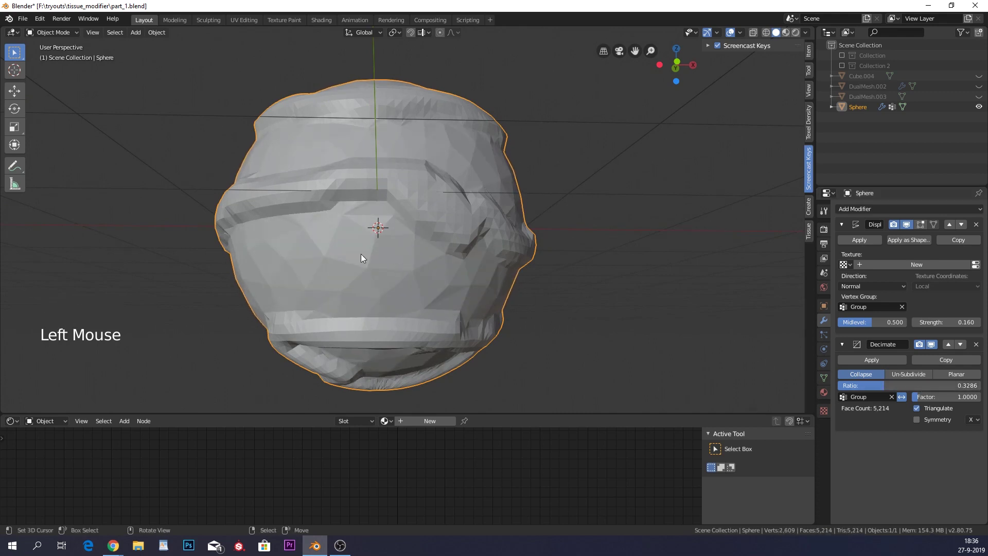
pyautogui.scroll(3, 389, 264)
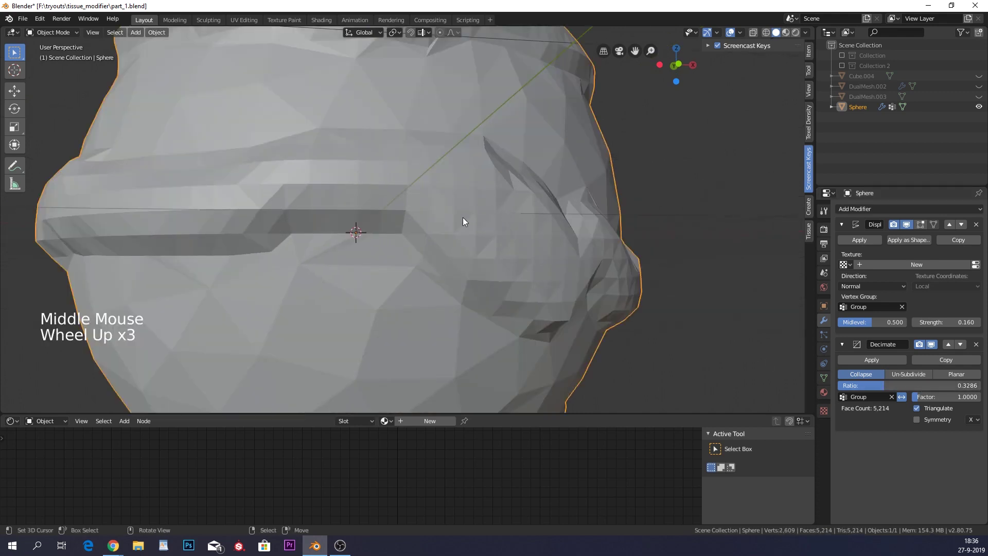
pyautogui.scroll(-2, 482, 265)
pyautogui.moveTo(481, 266); pyautogui.dragTo(578, 236, button='middle')
pyautogui.scroll(-2, 526, 257)
pyautogui.moveTo(679, 203); pyautogui.dragTo(715, 208, button='middle')
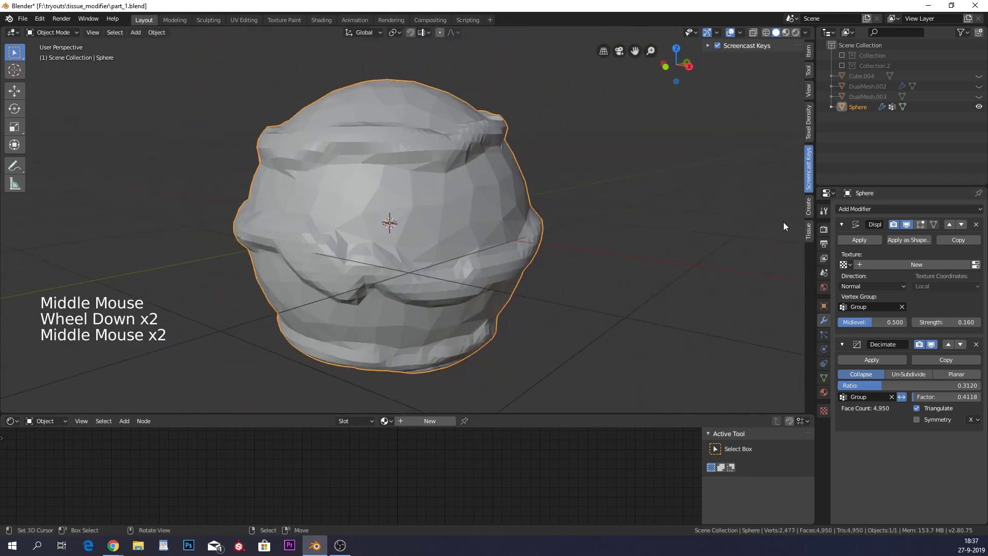
# Apply the Displace and Decimate modifiers and create a Dual Mesh from the sphere with the Tissue tools.
pyautogui.click(864, 238)
pyautogui.click(863, 238)
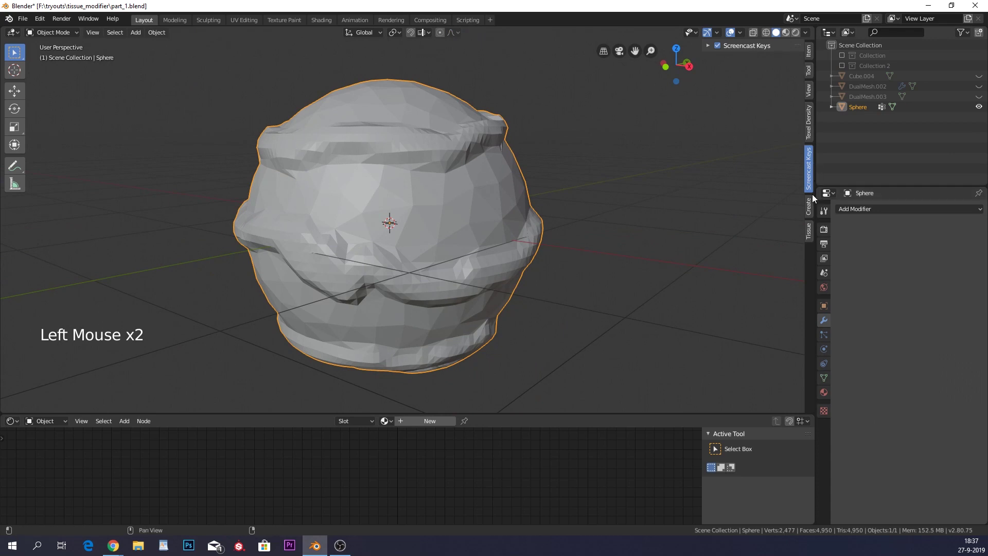
pyautogui.click(809, 232)
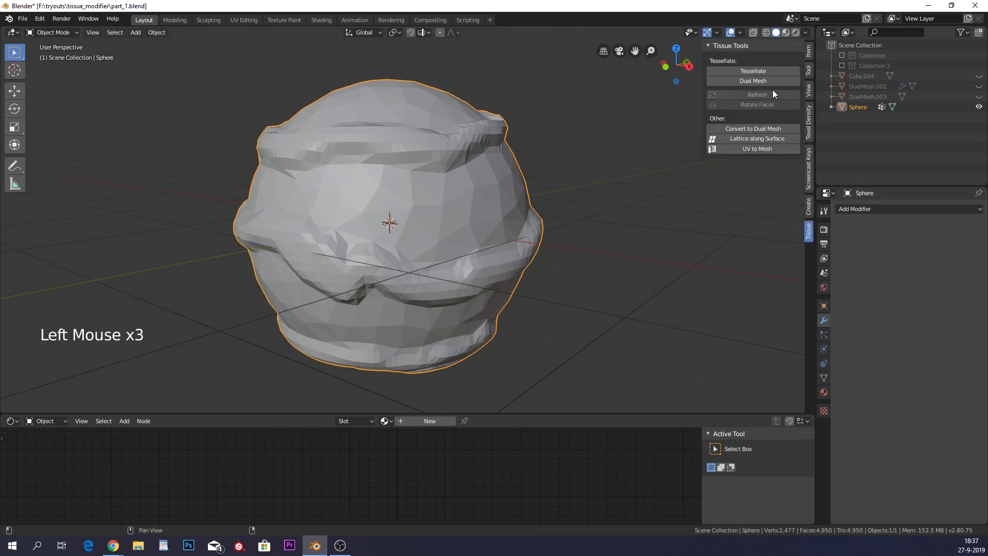
pyautogui.click(756, 82)
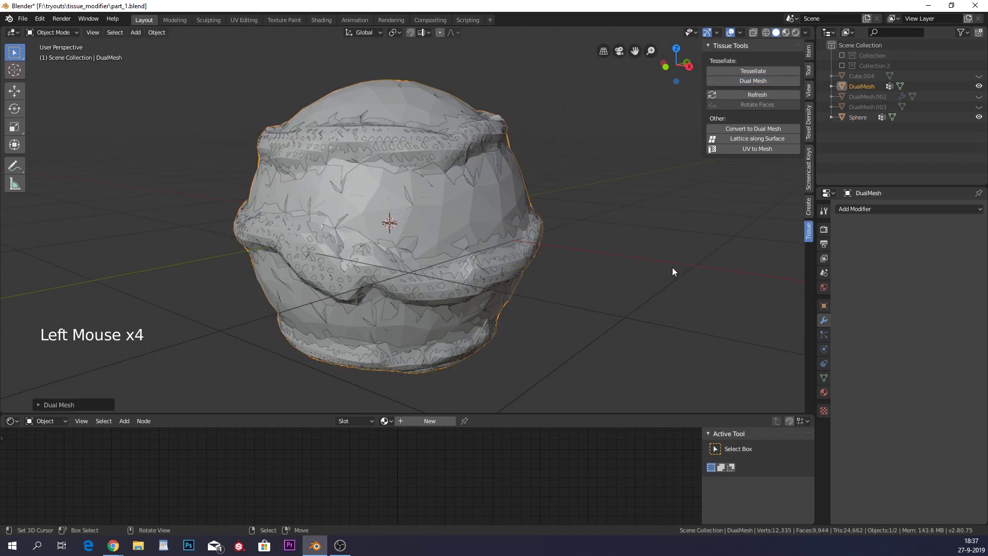
# Hide the original sphere and inspect the cell pattern of the dual mesh up close.
pyautogui.moveTo(434, 227); pyautogui.dragTo(611, 208, button='right')
pyautogui.moveTo(612, 208); pyautogui.dragTo(565, 218, button='middle')
pyautogui.press('h')
pyautogui.scroll(4, 558, 218)
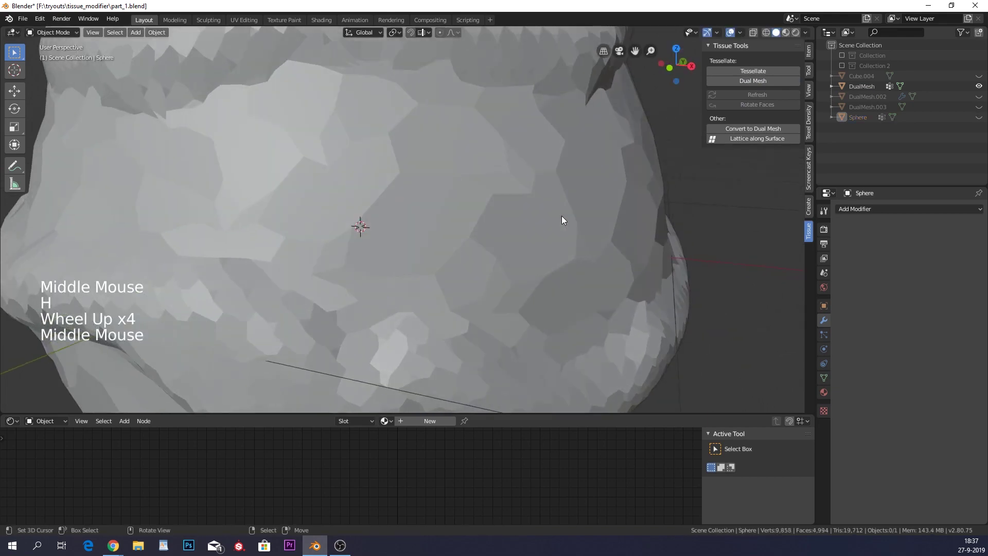
# Select the visible dual mesh and add a Wireframe modifier to it.
pyautogui.rightClick(566, 221)
pyautogui.press('z')
pyautogui.scroll(-1, 455, 216)
pyautogui.press('z')
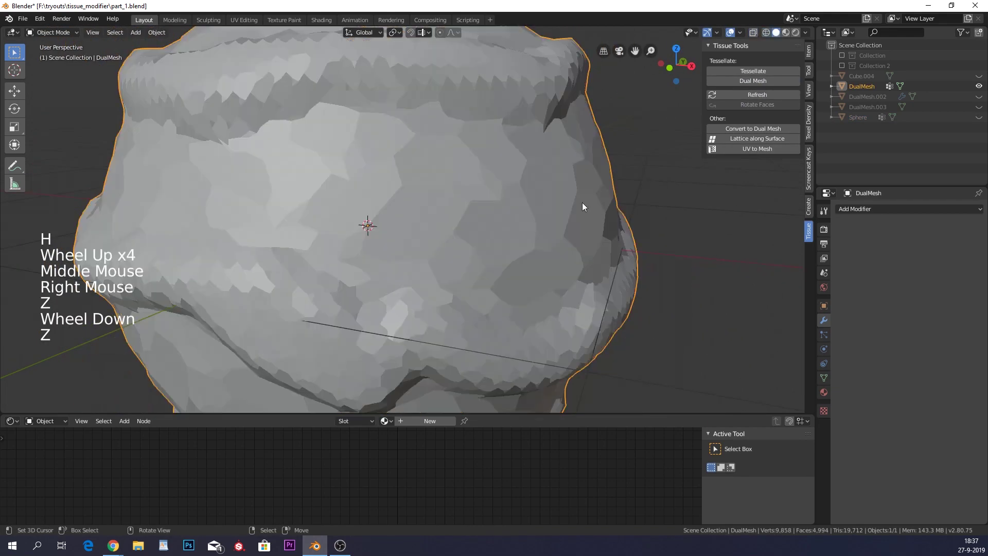
pyautogui.scroll(-2, 582, 203)
pyautogui.click(855, 209)
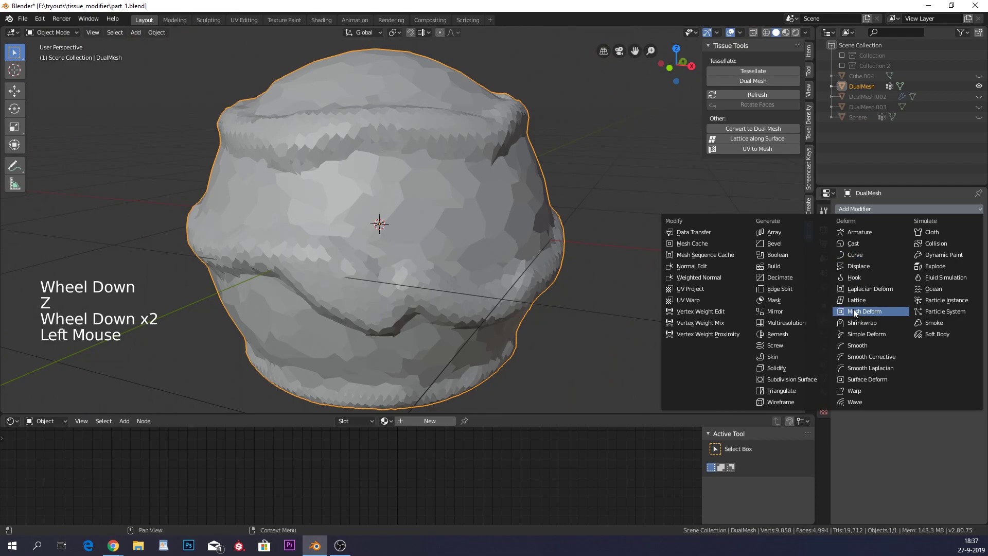
pyautogui.click(781, 402)
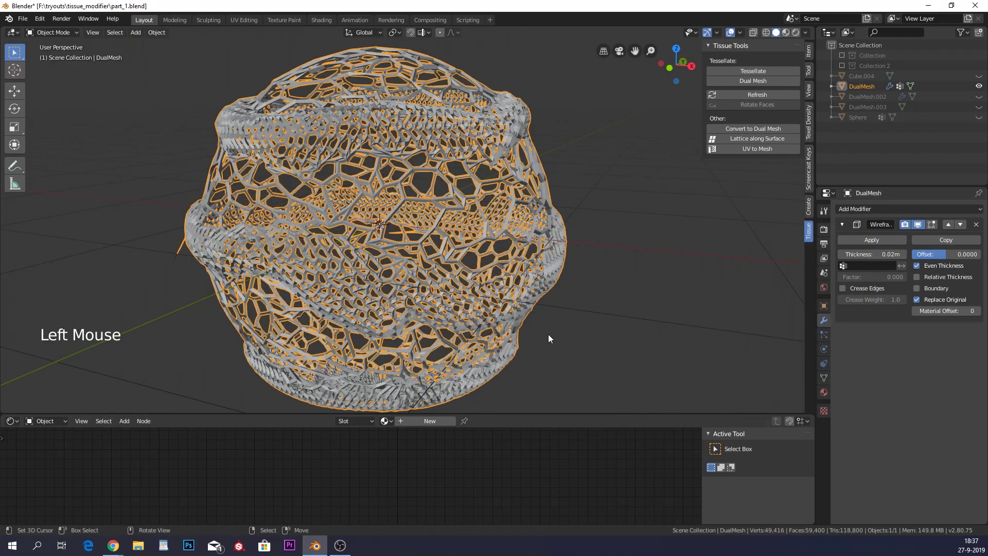
# Add a Subdivision Surface modifier to the dual mesh after the Wireframe modifier.
pyautogui.moveTo(548, 334); pyautogui.dragTo(467, 289, button='middle')
pyautogui.scroll(3, 520, 278)
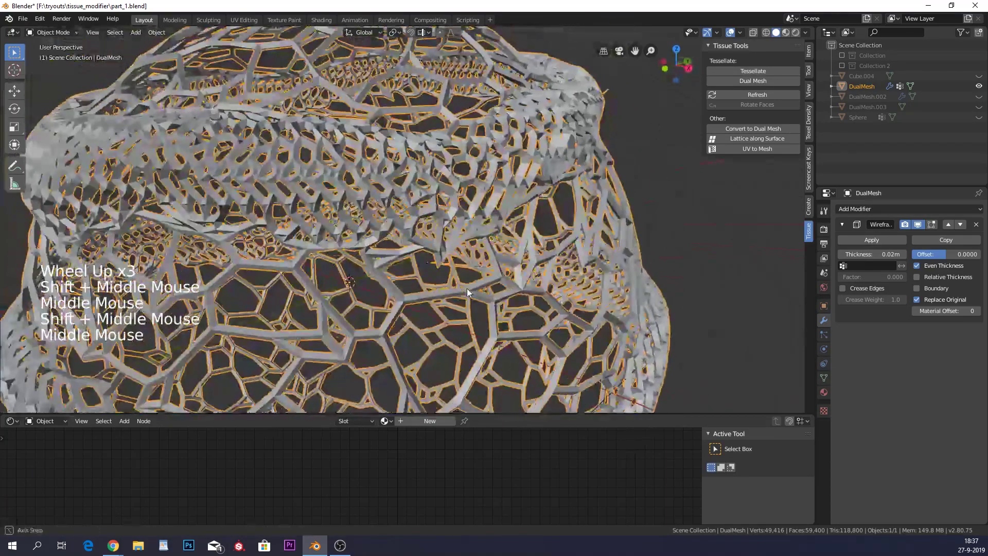
pyautogui.click(897, 210)
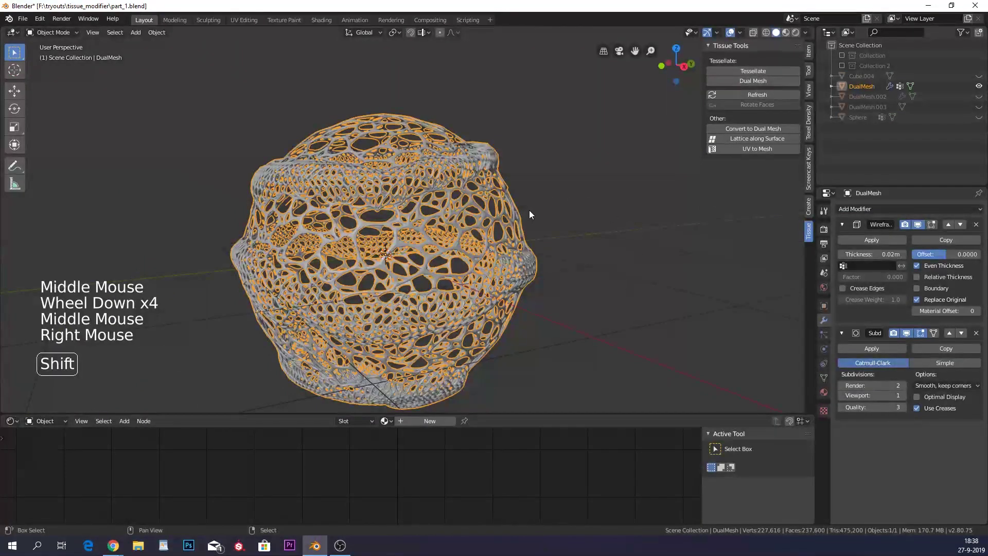
# Duplicate the dual mesh in place and remove the Wireframe and Subdivision Surface modifiers from the copy.
pyautogui.hotkey('shift', 'd')
pyautogui.click(978, 225)
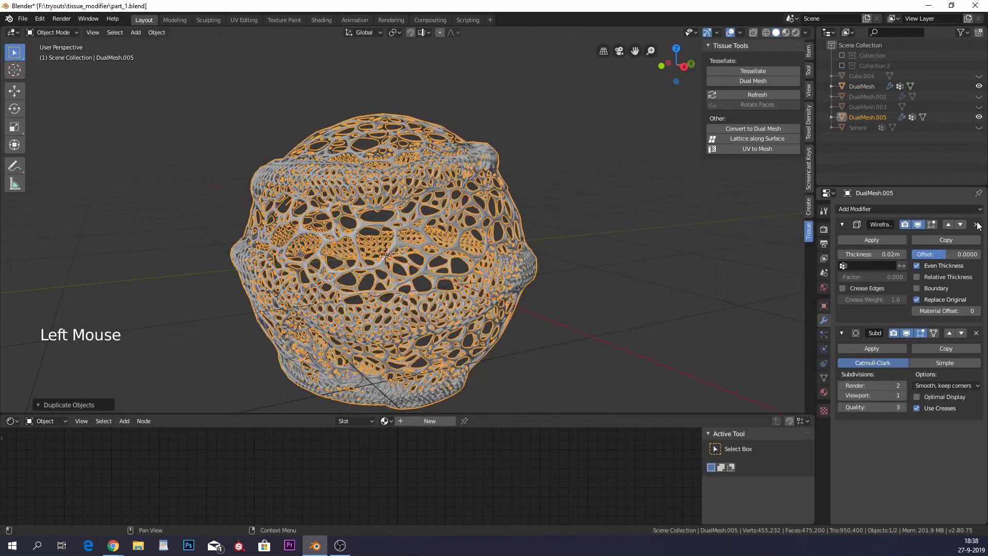
pyautogui.click(978, 225)
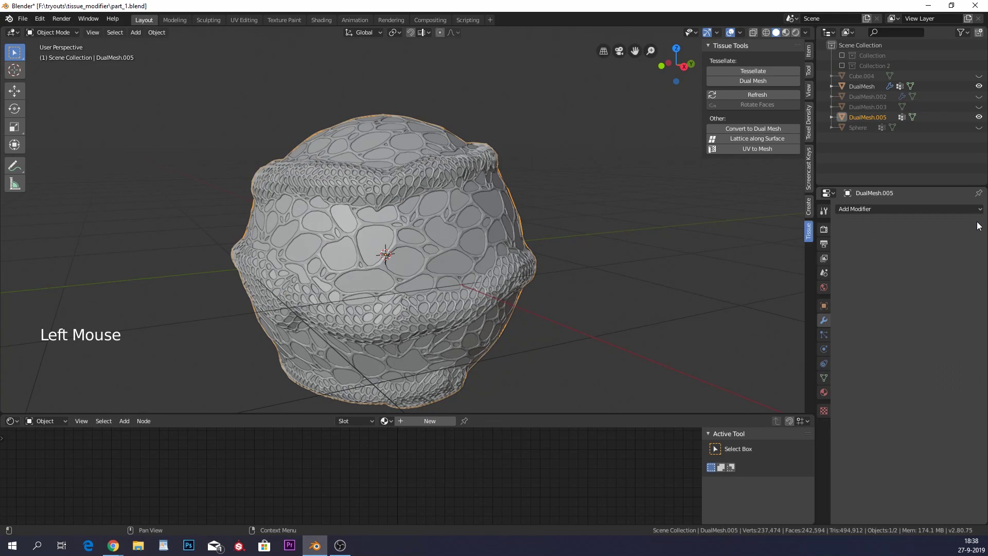
# Select the wireframe dual mesh and assign the existing Material.001 to it.
pyautogui.moveTo(630, 250); pyautogui.dragTo(564, 209, button='middle')
pyautogui.scroll(2, 560, 240)
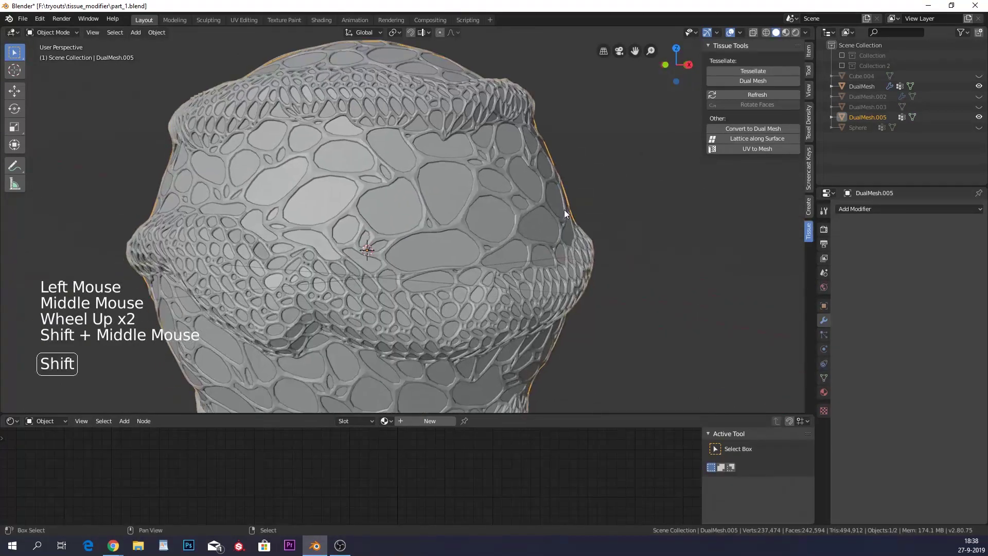
pyautogui.rightClick(436, 292)
pyautogui.rightClick(455, 324)
pyautogui.rightClick(459, 301)
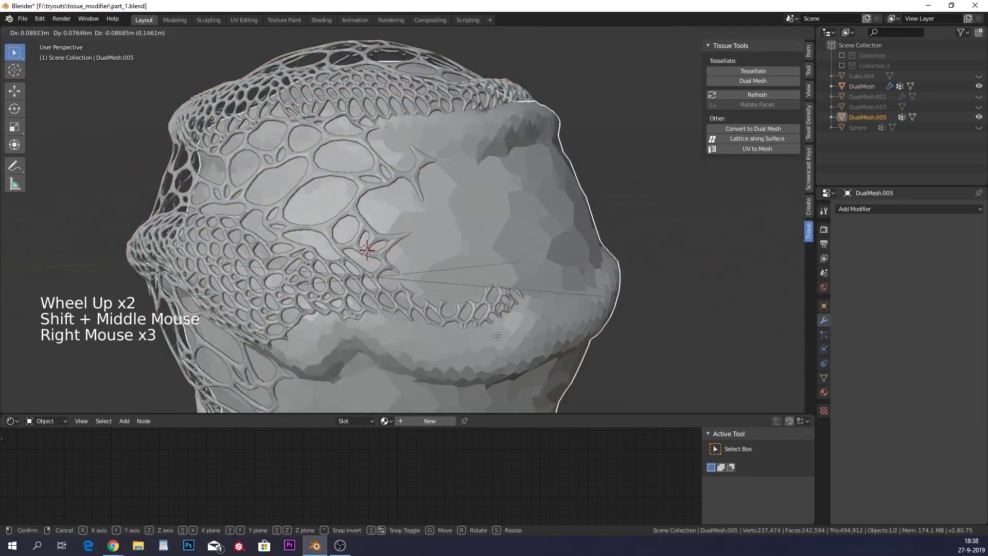
pyautogui.moveTo(469, 317); pyautogui.dragTo(528, 305, button='right')
pyautogui.click(385, 421)
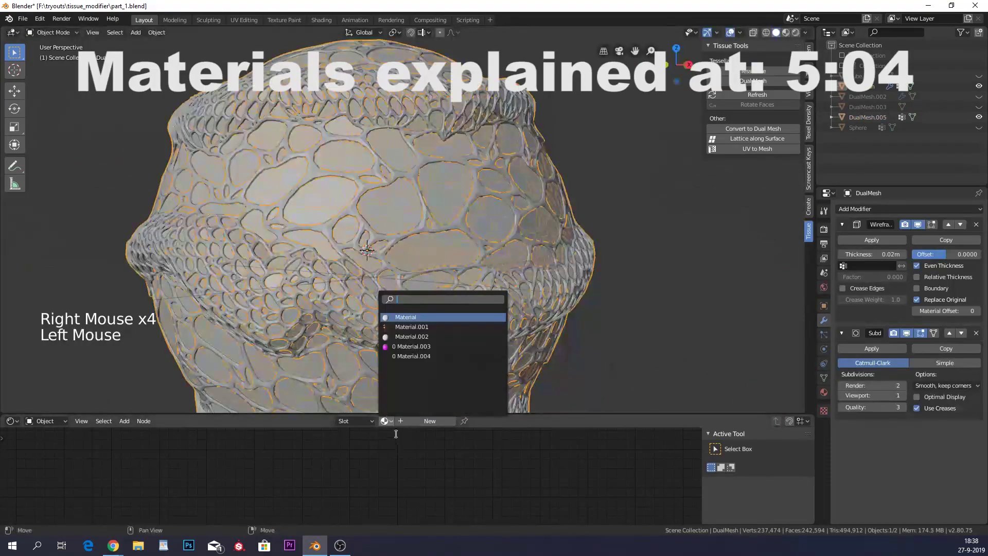
pyautogui.click(421, 329)
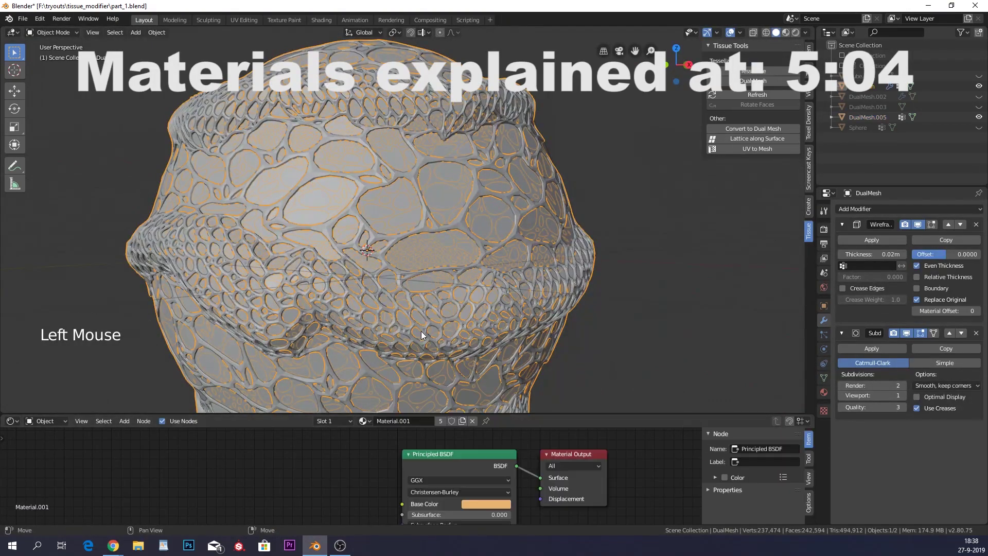
# Select the solid duplicate inside the wireframe and assign the existing Material.002 to it.
pyautogui.rightClick(434, 267)
pyautogui.rightClick(438, 255)
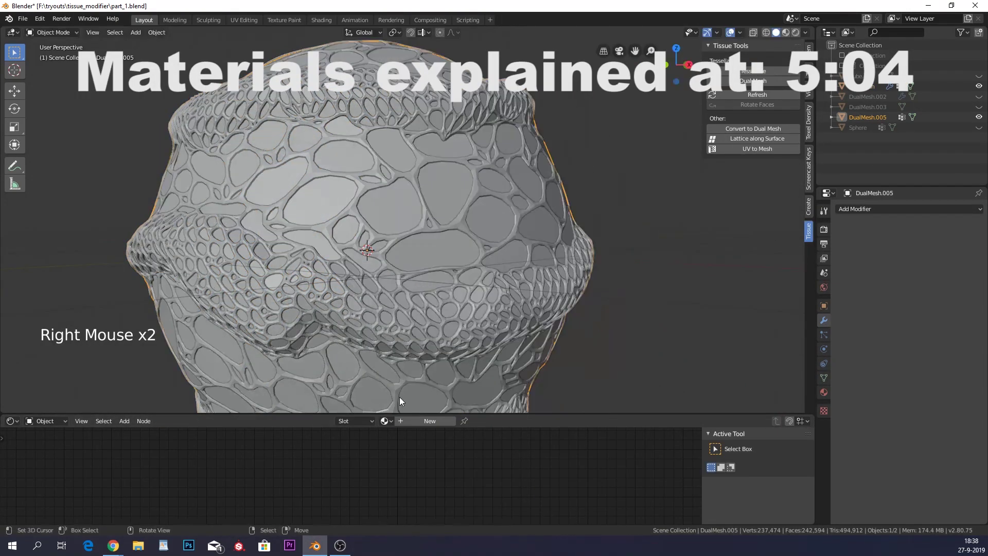
pyautogui.click(385, 421)
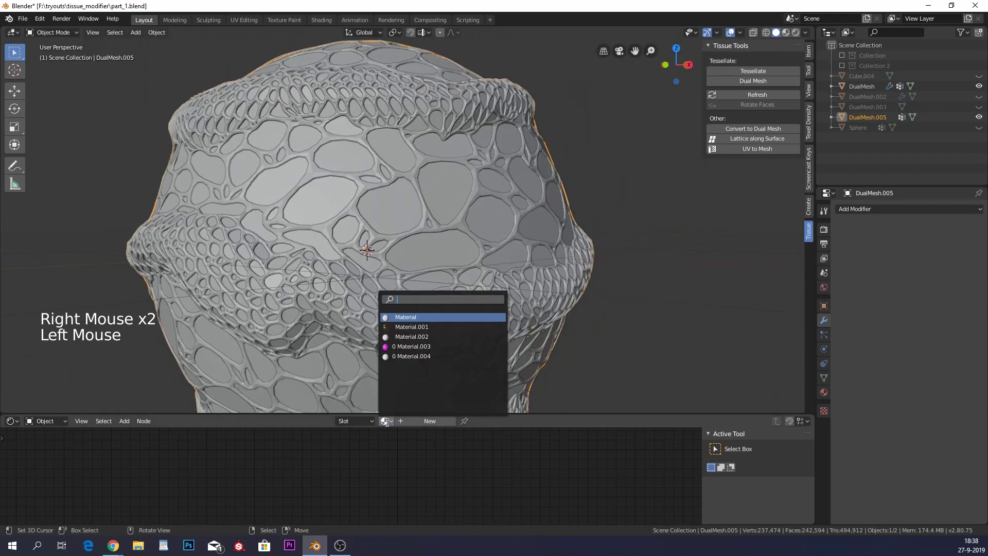
pyautogui.click(429, 337)
# Apply smooth shading to the solid duplicate and to the wireframe dual mesh.
pyautogui.press('w')
pyautogui.rightClick(449, 230)
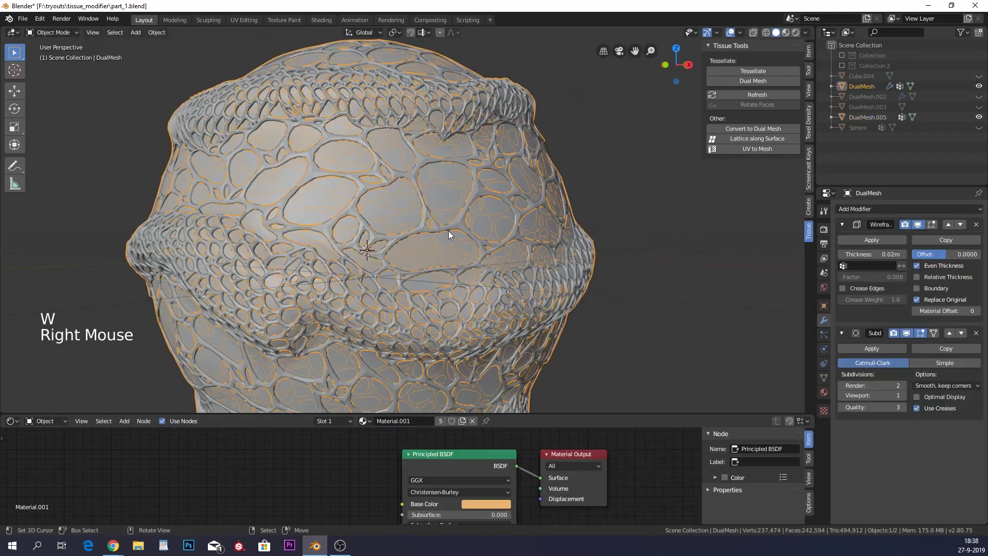
pyautogui.press('w')
pyautogui.click(449, 230)
# Switch the 3D viewport to LookDev shading and inspect the materials on the cell pattern from several sides.
pyautogui.scroll(-2, 453, 233)
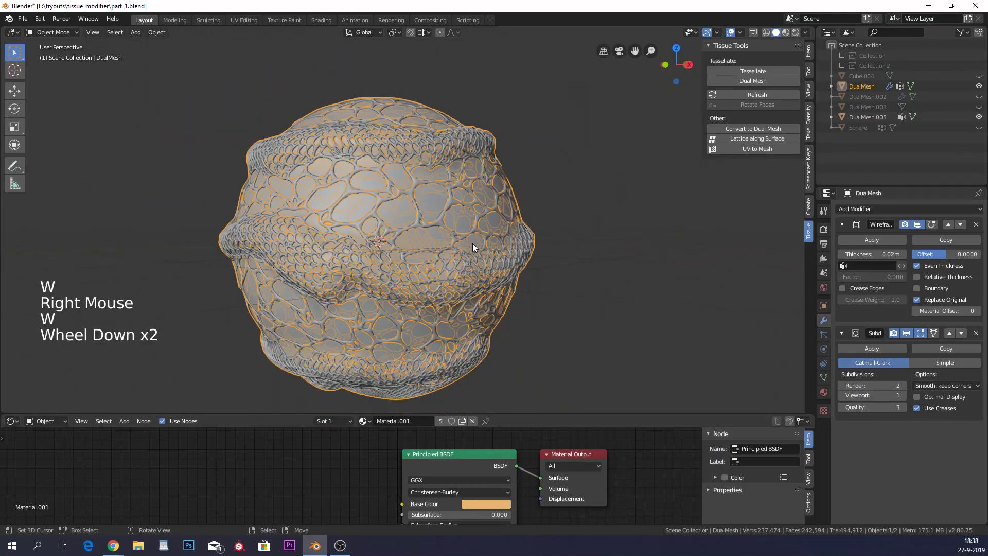
pyautogui.middleClick(742, 38)
pyautogui.click(787, 33)
pyautogui.moveTo(540, 221)
pyautogui.mouseDown(button='middle')
pyautogui.moveTo(551, 199)
pyautogui.moveTo(540, 233)
pyautogui.moveTo(565, 201)
pyautogui.moveTo(558, 175)
pyautogui.moveTo(540, 227)
pyautogui.moveTo(347, 223)
pyautogui.moveTo(413, 222)
pyautogui.mouseUp(button='middle')
pyautogui.scroll(2, 542, 225)
pyautogui.scroll(-3, 542, 221)
pyautogui.scroll(-1, 486, 217)
pyautogui.scroll(4, 486, 217)
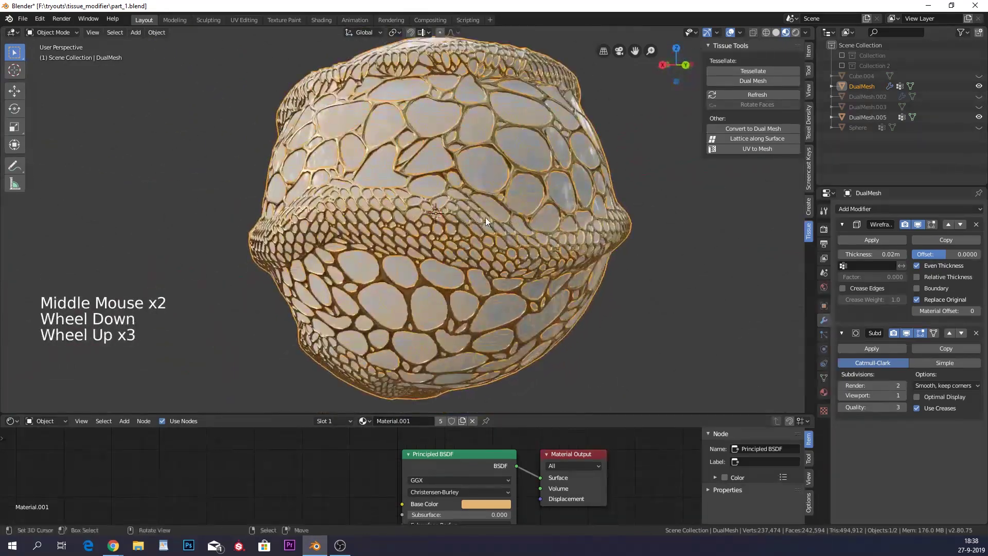
pyautogui.moveTo(486, 217)
pyautogui.keyDown('shift'); pyautogui.mouseDown(button='middle')
pyautogui.moveTo(443, 204)
pyautogui.moveTo(475, 227)
pyautogui.mouseUp(button='middle'); pyautogui.keyUp('shift')
pyautogui.scroll(-1, 443, 204)
pyautogui.scroll(-1, 450, 211)
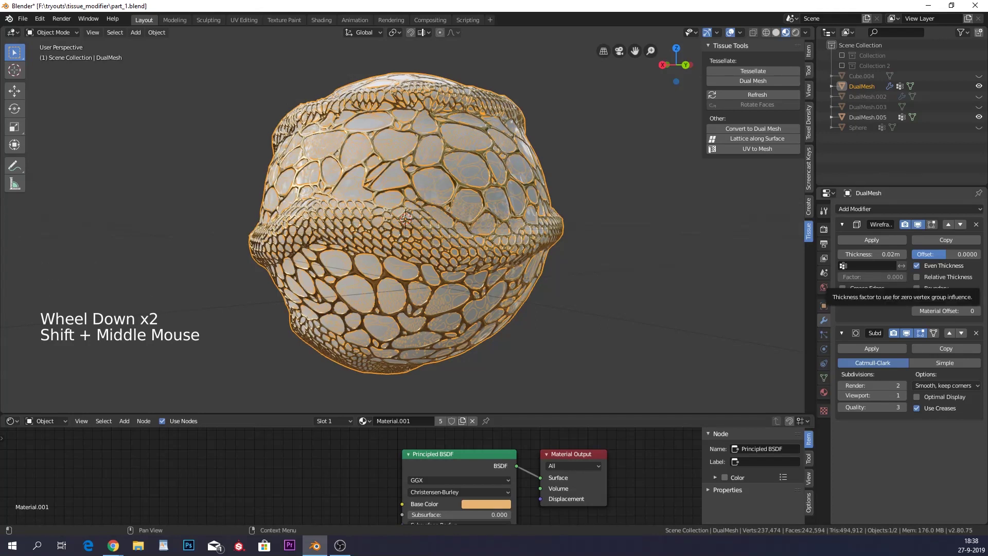
pyautogui.hotkey('alt', 'Tab')
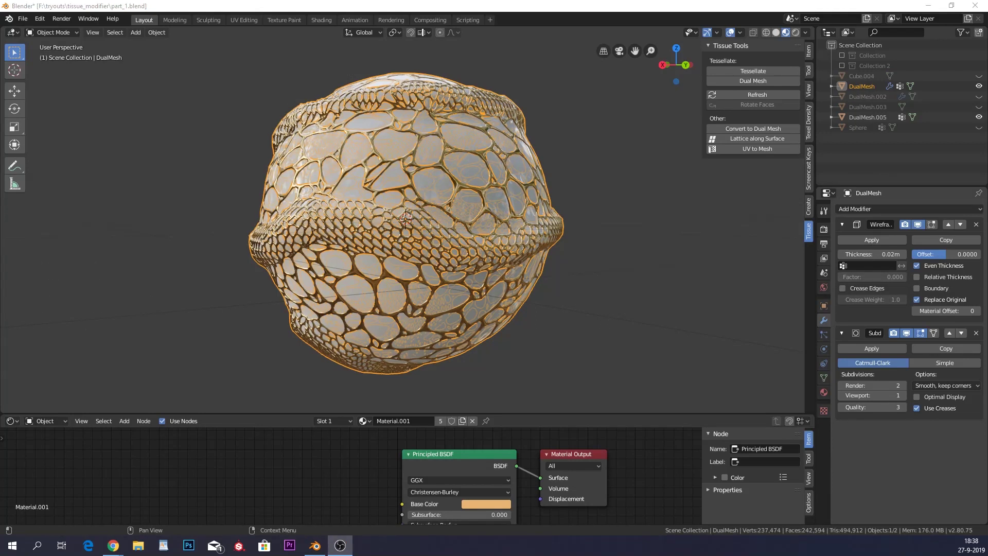